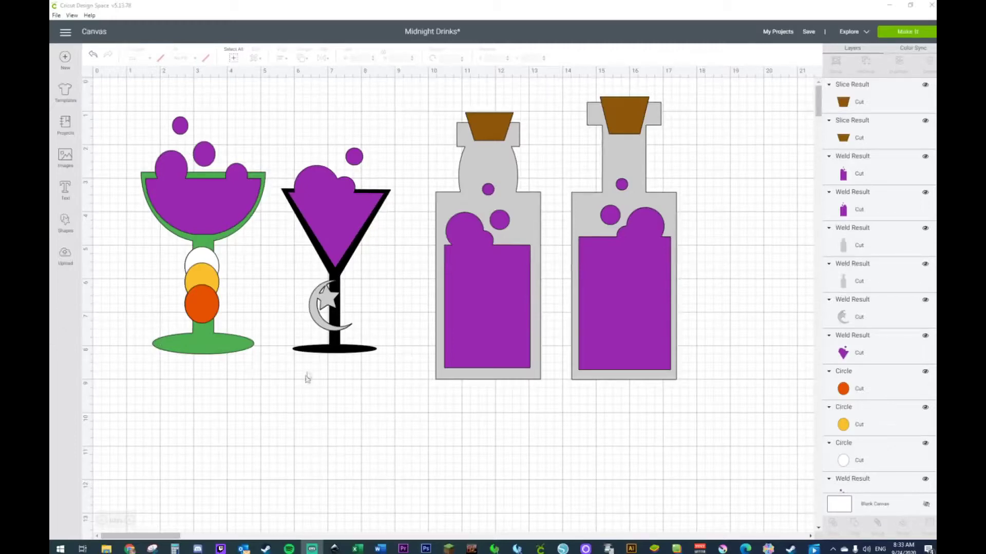
scroll(300, 403, down, 5)
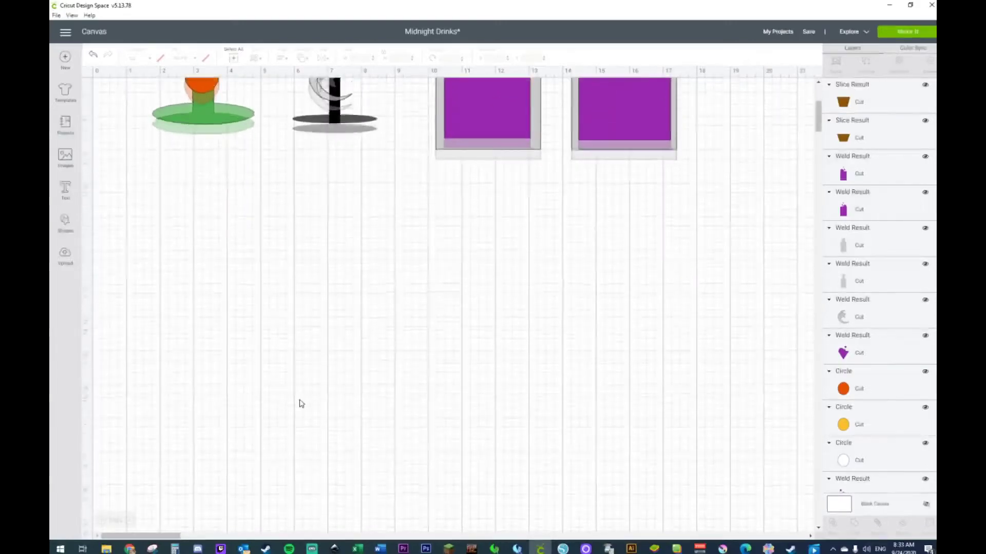
scroll(301, 398, up, 5)
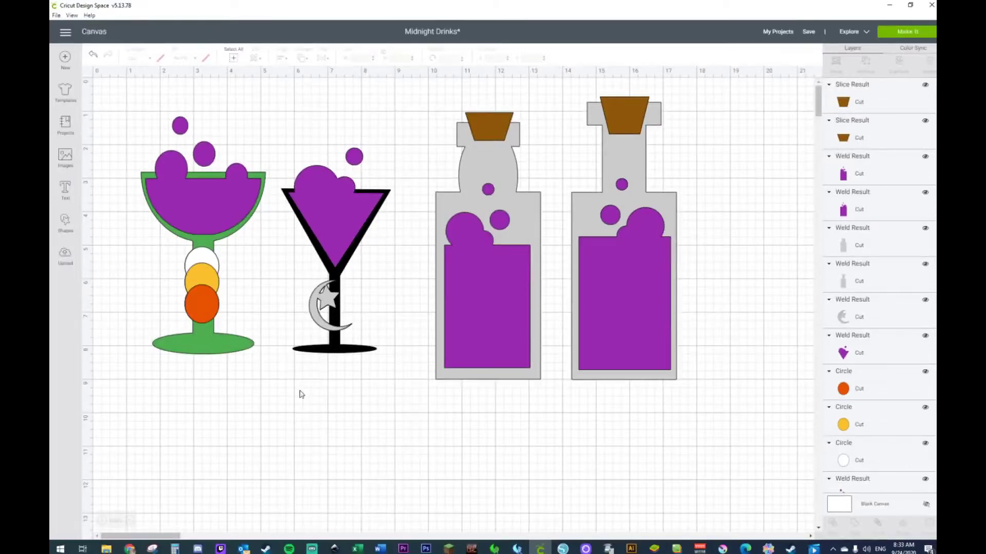
scroll(302, 405, down, 3)
scroll(287, 400, up, 3)
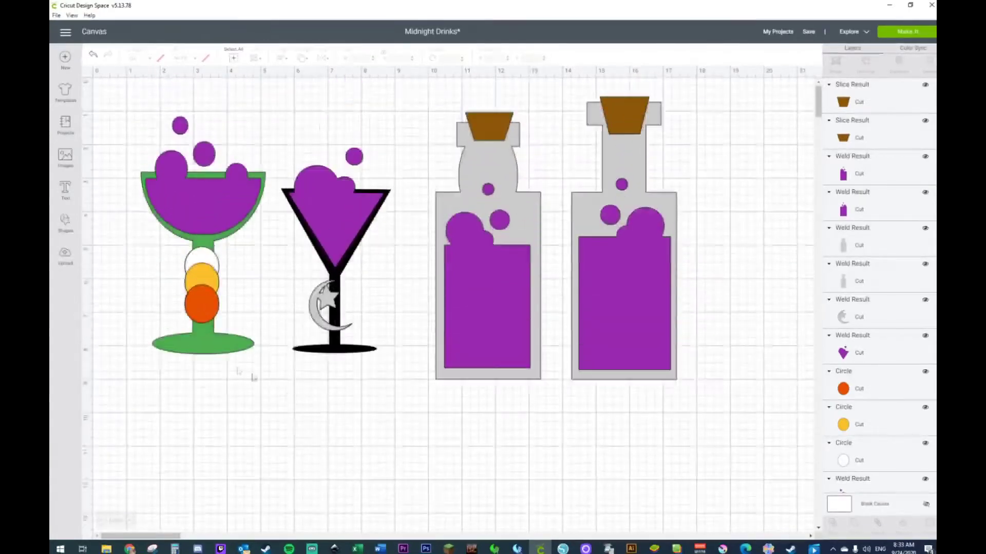
click(206, 340)
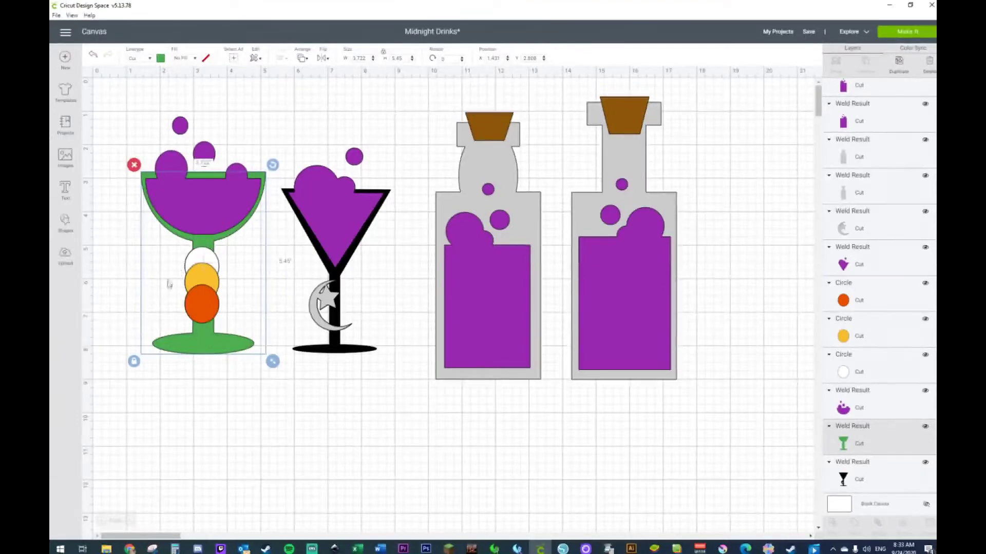
Insert a circle and place it in the empty canvas area below the green goblet.
click(65, 222)
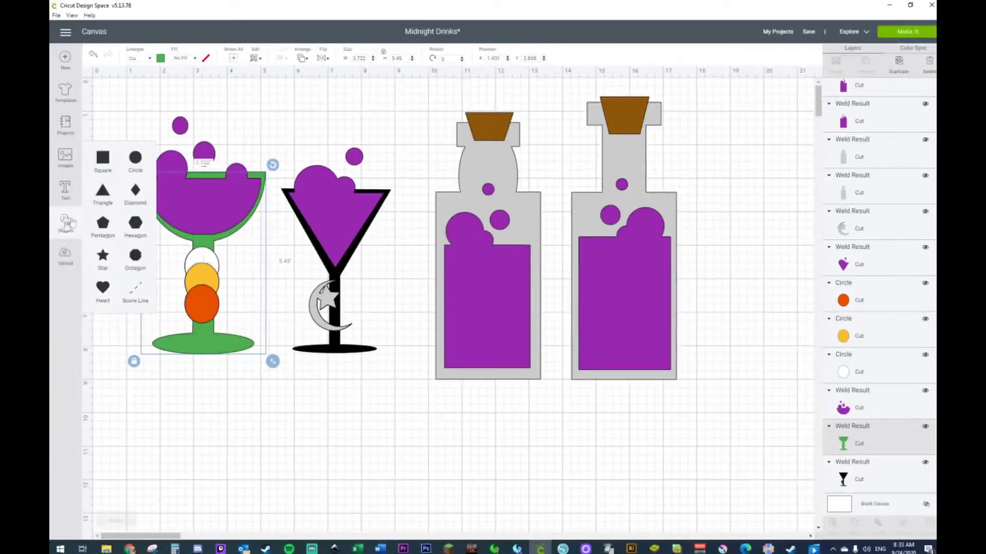
click(136, 165)
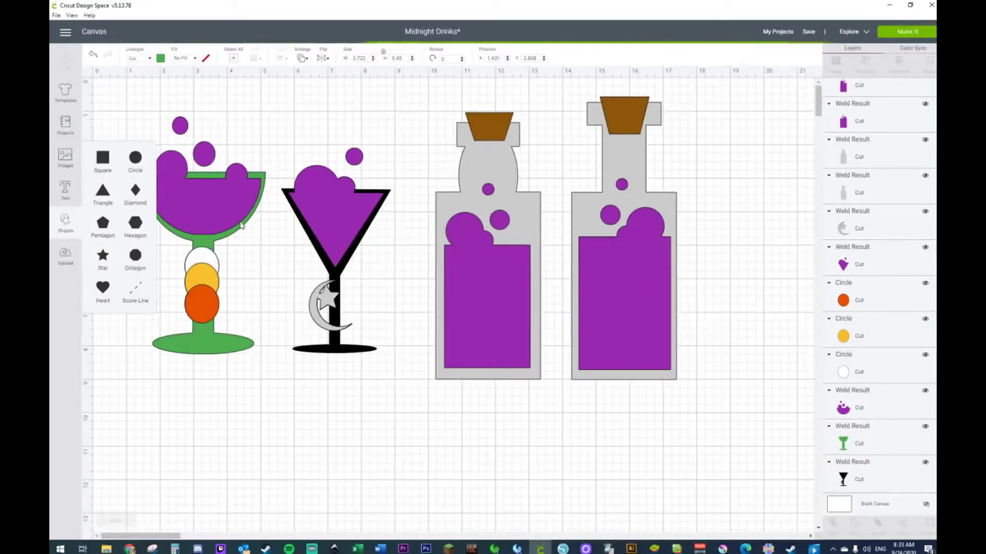
drag(216, 202, 260, 473)
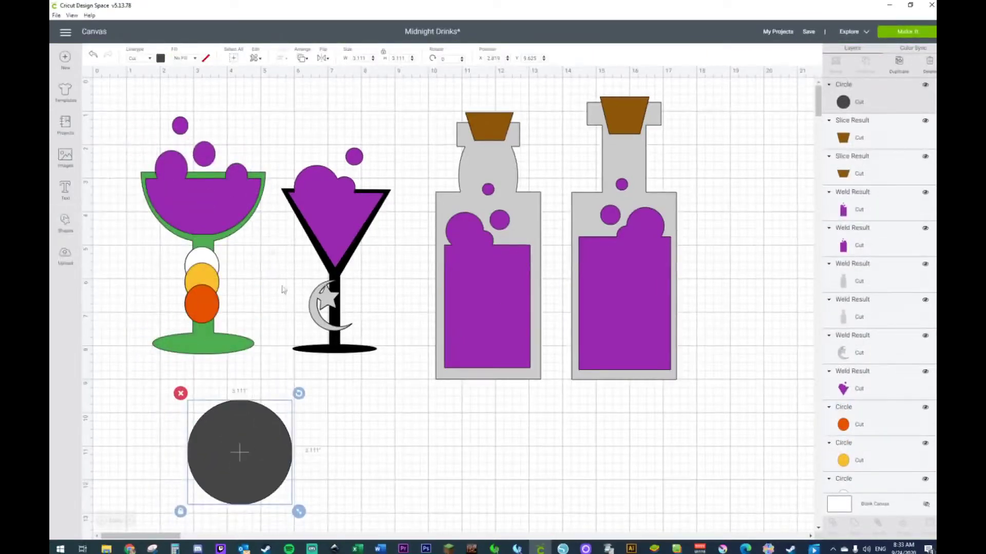
scroll(449, 306, down, 3)
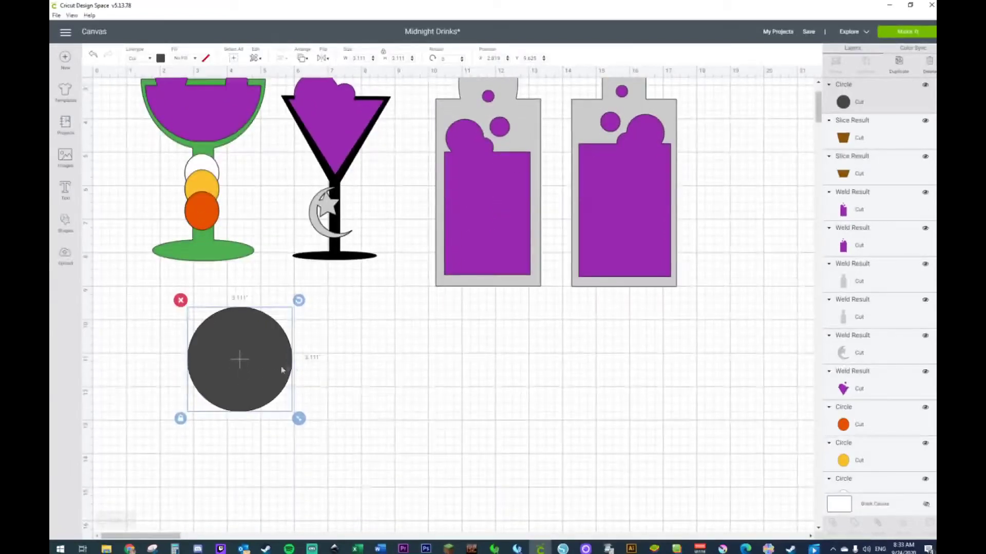
mouse_move(252, 379)
mouse_down()
mouse_move(253, 387)
mouse_move(265, 379)
mouse_up()
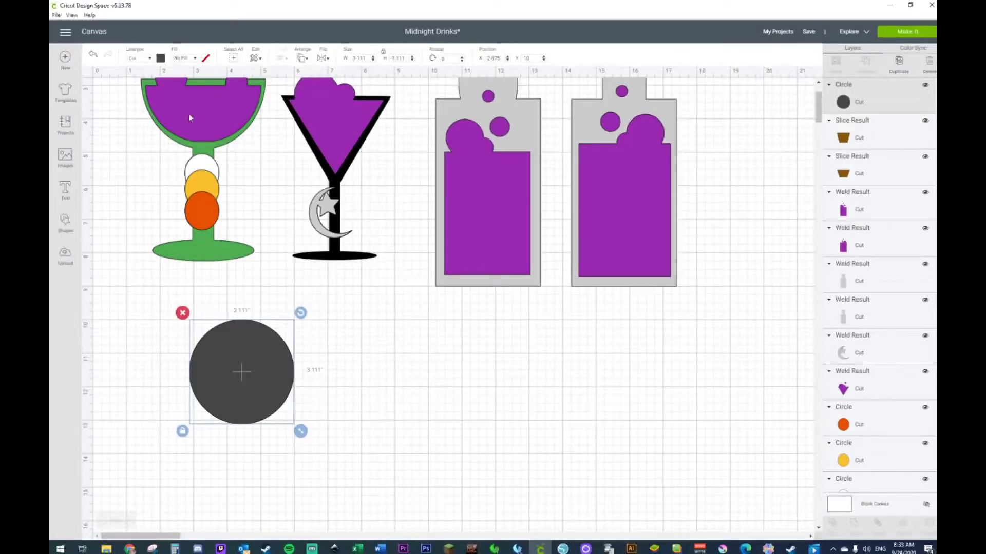
Insert a square and place it beside the new circle below the martini glass.
click(66, 222)
click(103, 163)
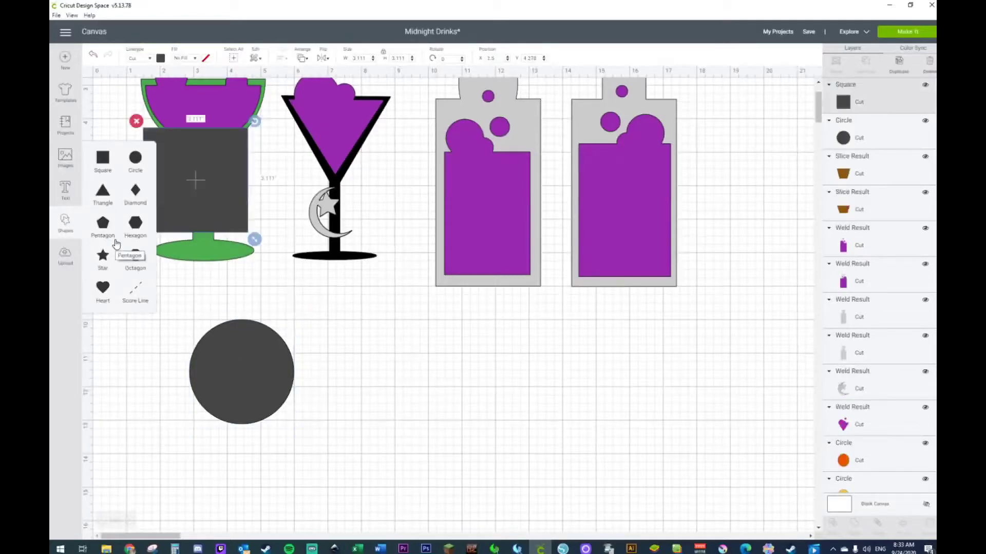
drag(190, 176, 377, 346)
Enlarge the circle proportionally to about 4.18 inches in diameter.
click(252, 361)
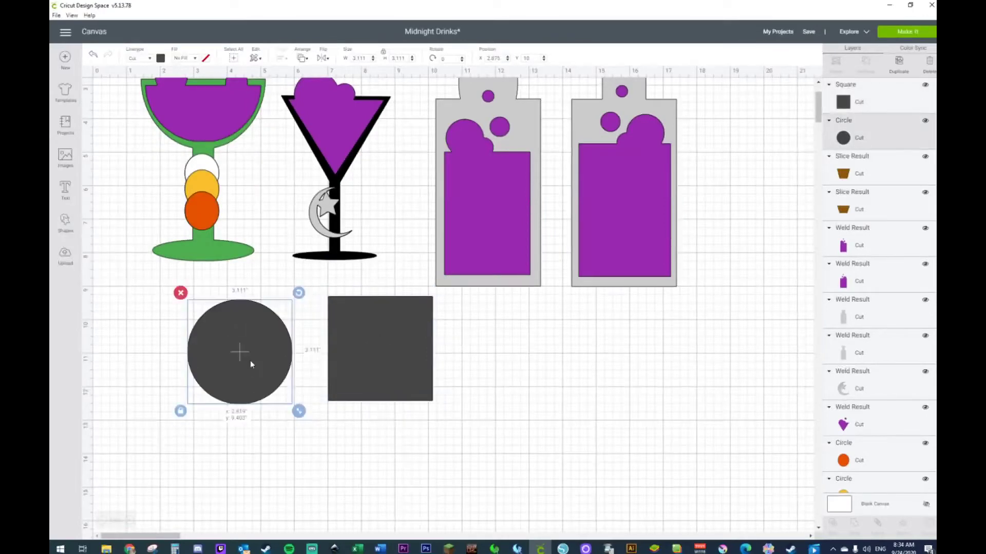
scroll(253, 367, down, 3)
drag(299, 319, 337, 357)
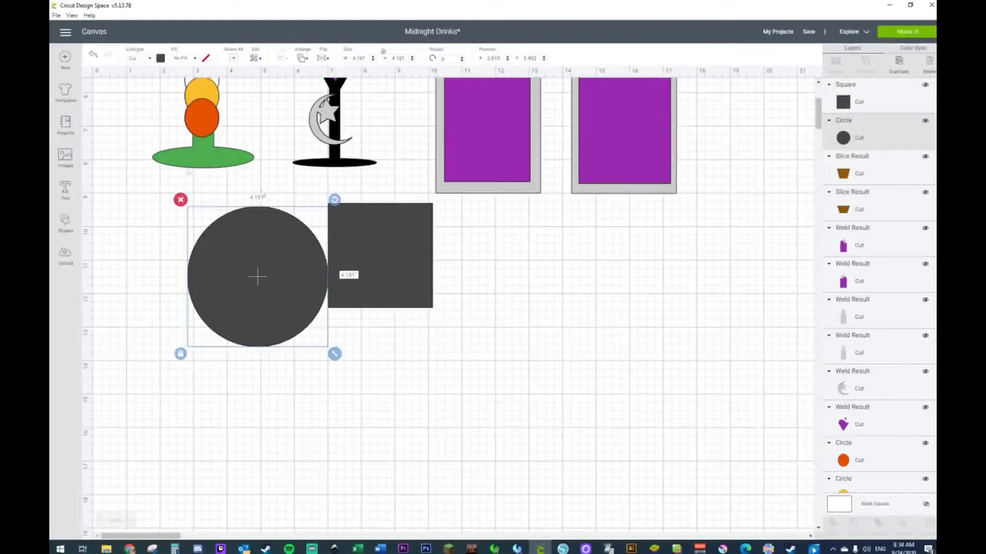
Reshape the square into a tall, narrow stem and position it so its upper end overlaps the bottom of the circle.
click(356, 263)
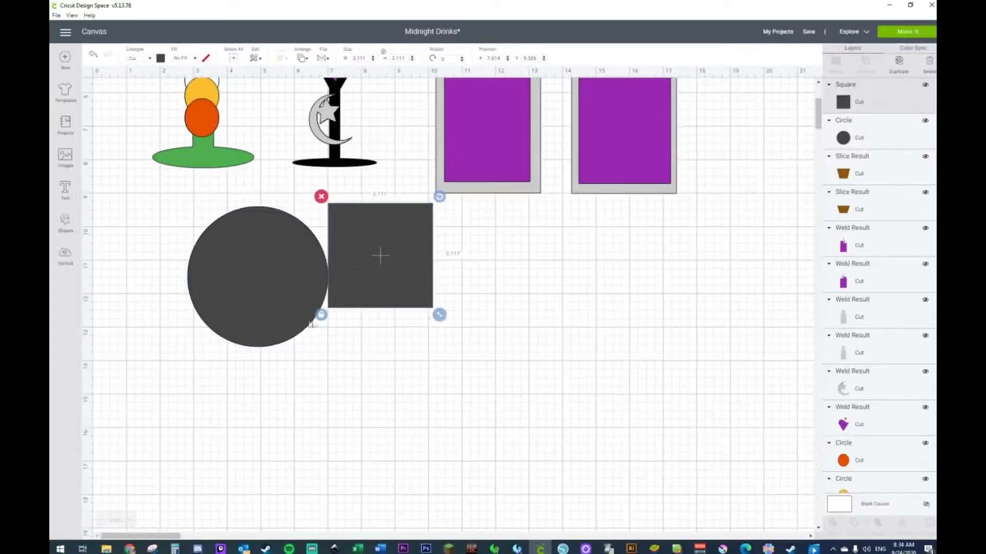
drag(440, 315, 356, 361)
drag(336, 290, 261, 396)
Duplicate the circle, flatten the copy into a wide ellipse and place it at the foot of the stem as the base.
click(264, 262)
key(ctrl+d)
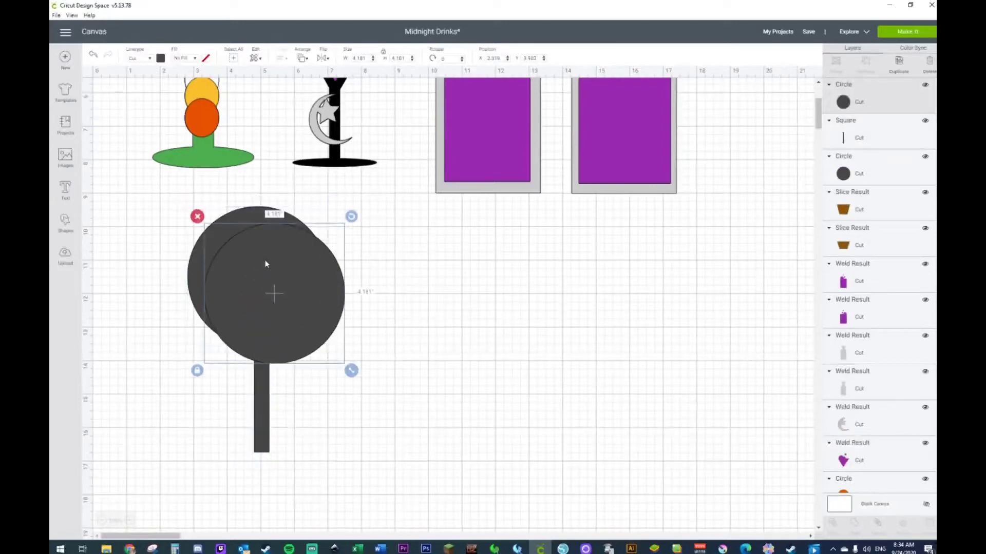
drag(299, 279, 457, 318)
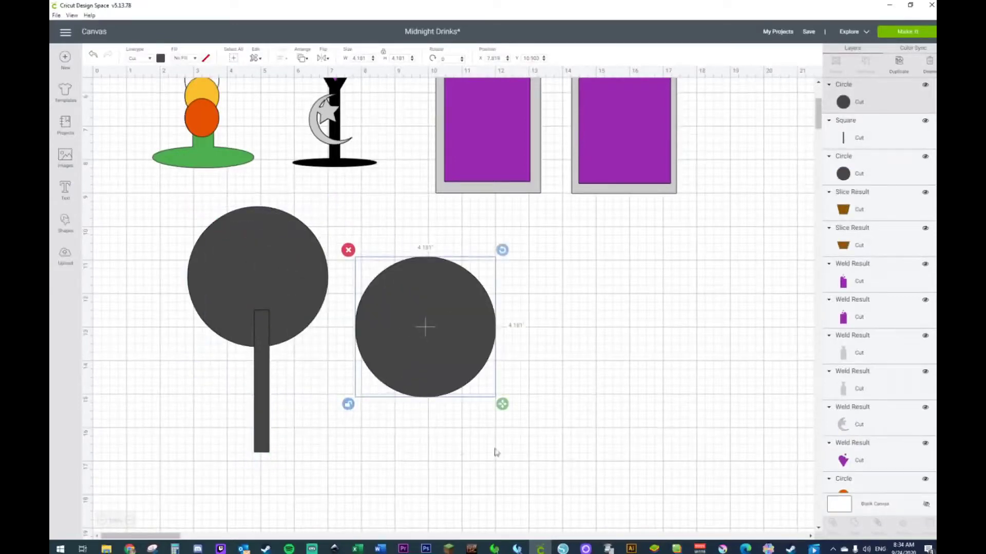
drag(502, 404, 283, 467)
Center the circle, stem and elliptical base horizontally on one another.
drag(370, 238, 177, 486)
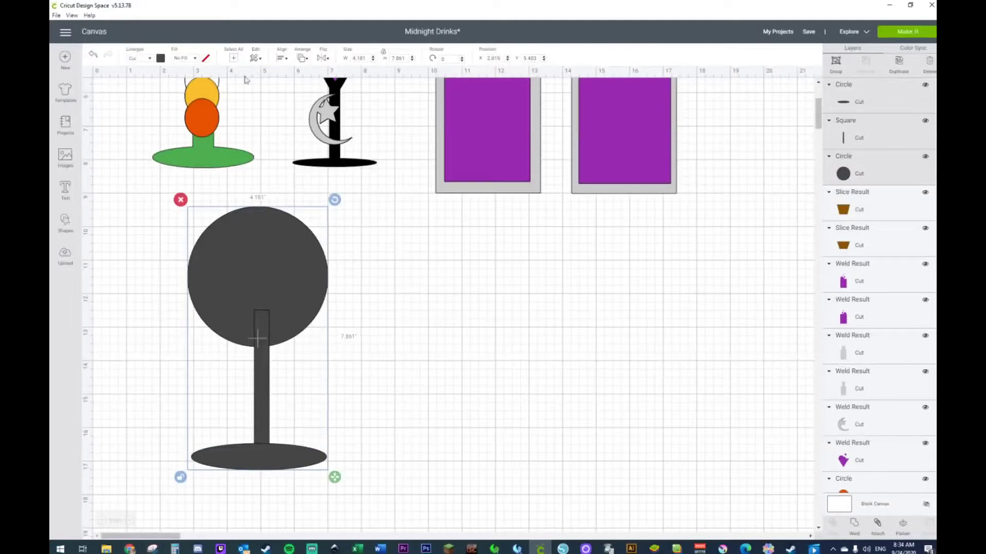
click(281, 59)
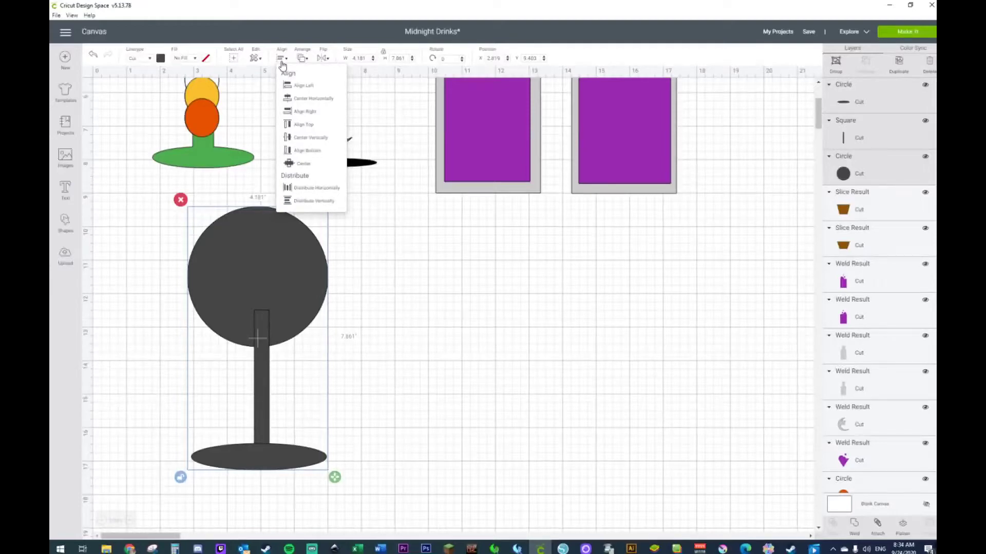
click(314, 103)
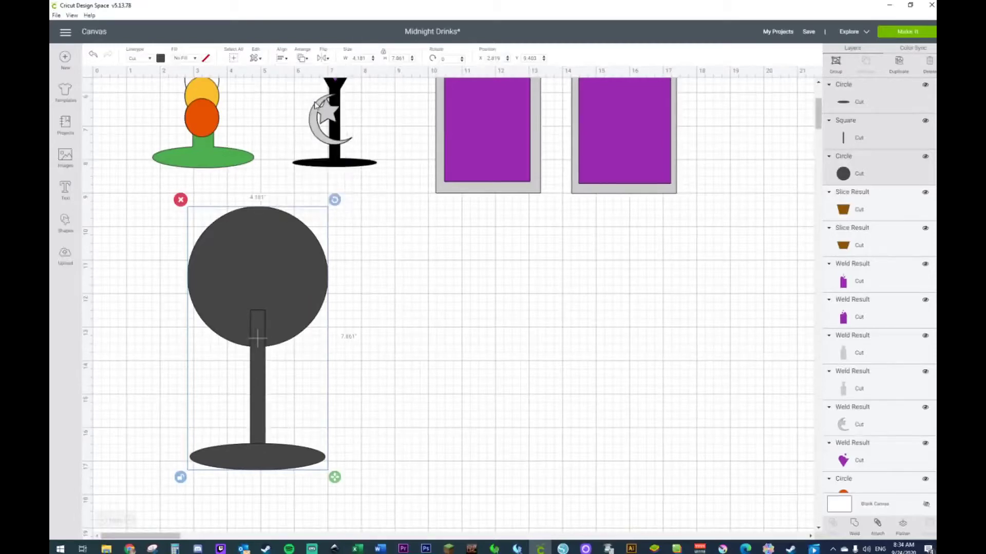
click(382, 413)
Insert a square and stretch it into a rectangle about 6.28 by 3.42 inches covering the upper half of the circle.
click(65, 222)
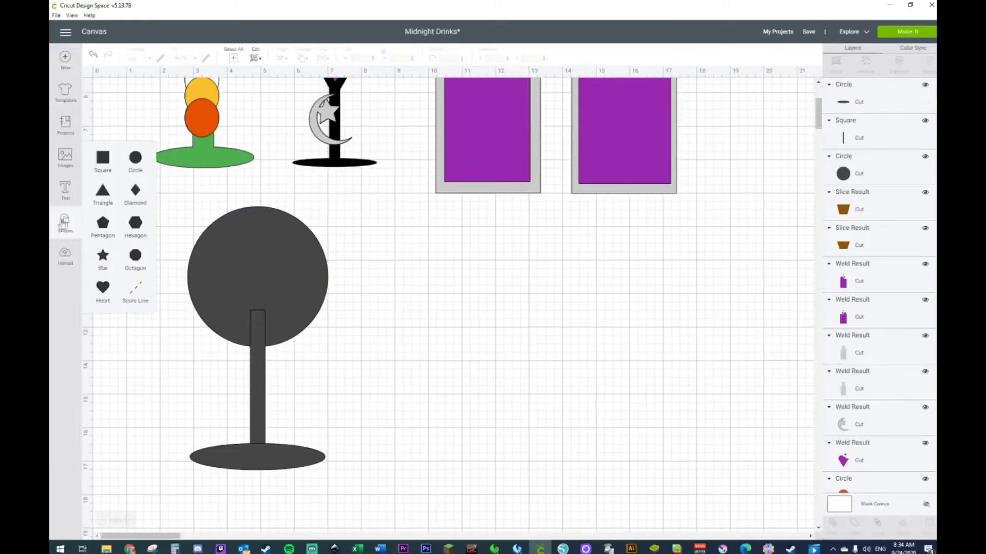
click(99, 159)
drag(202, 217, 222, 244)
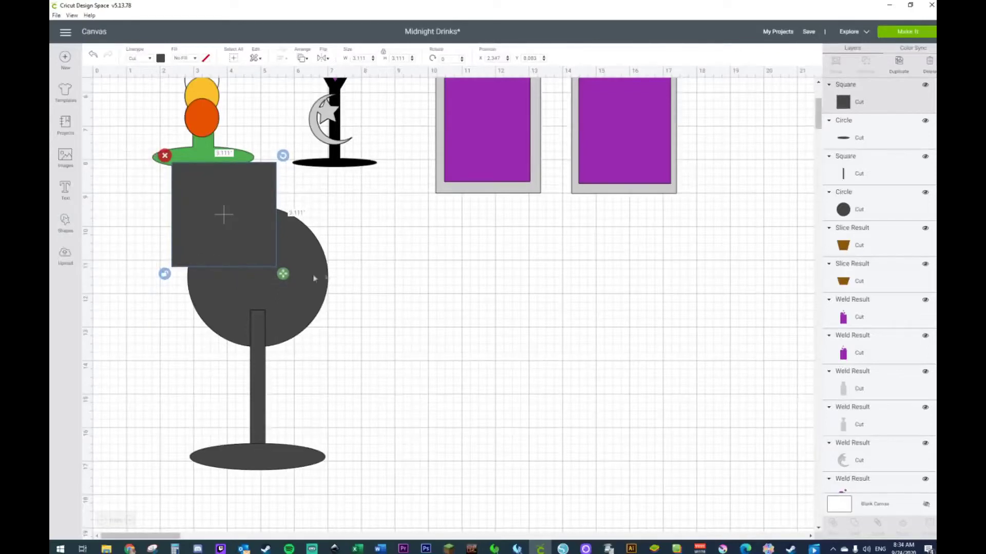
drag(286, 275, 392, 286)
click(400, 314)
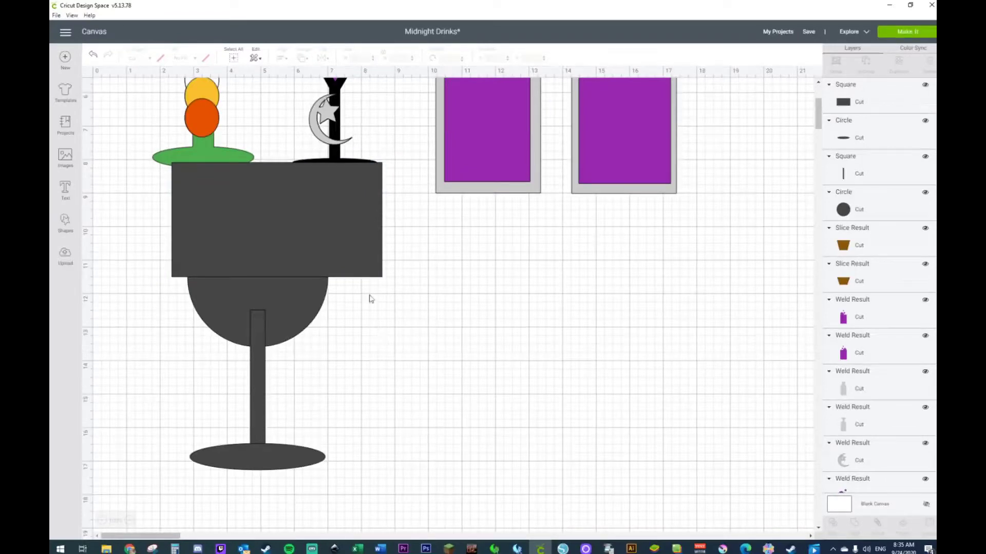
Slice the large circle with the overlapping rectangle.
click(331, 237)
shift+click(320, 304)
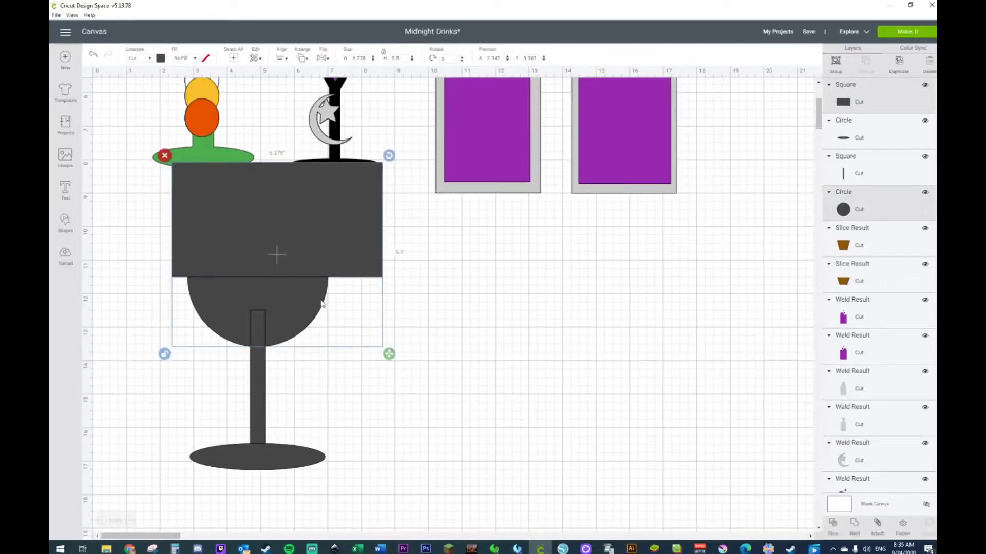
right_click(321, 303)
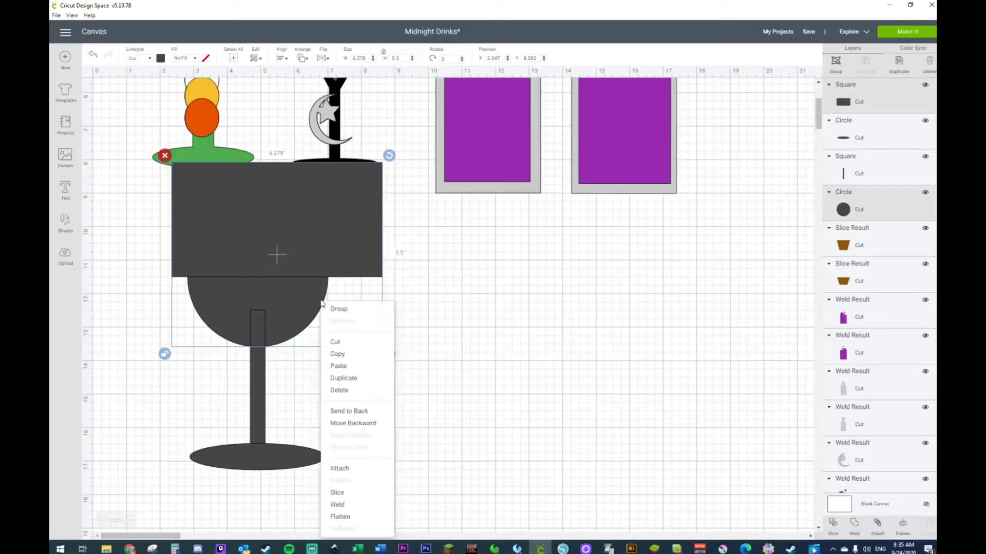
click(336, 494)
Delete the leftover rectangle pieces and the upper half-circles, keeping only the lower half as the goblet's bowl.
click(337, 206)
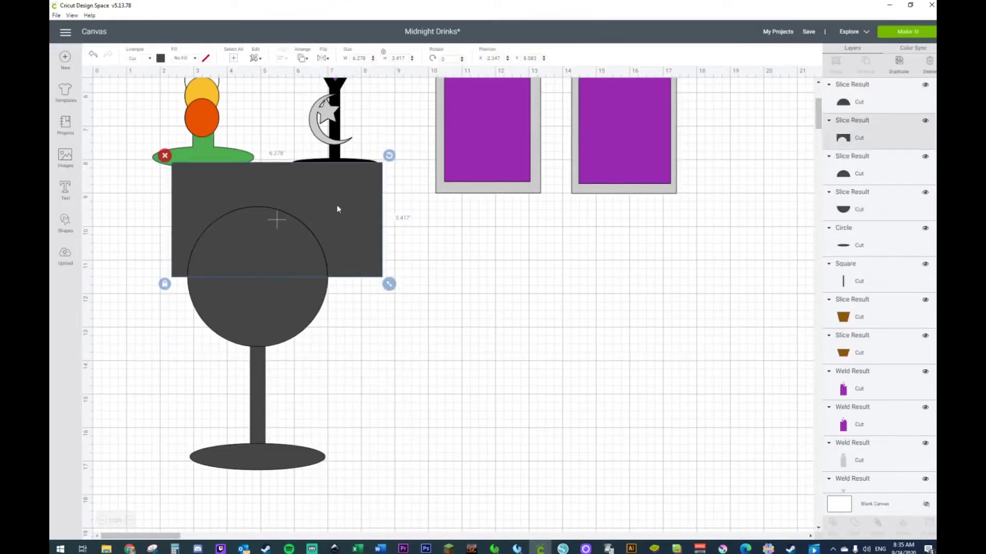
key(Delete)
click(270, 248)
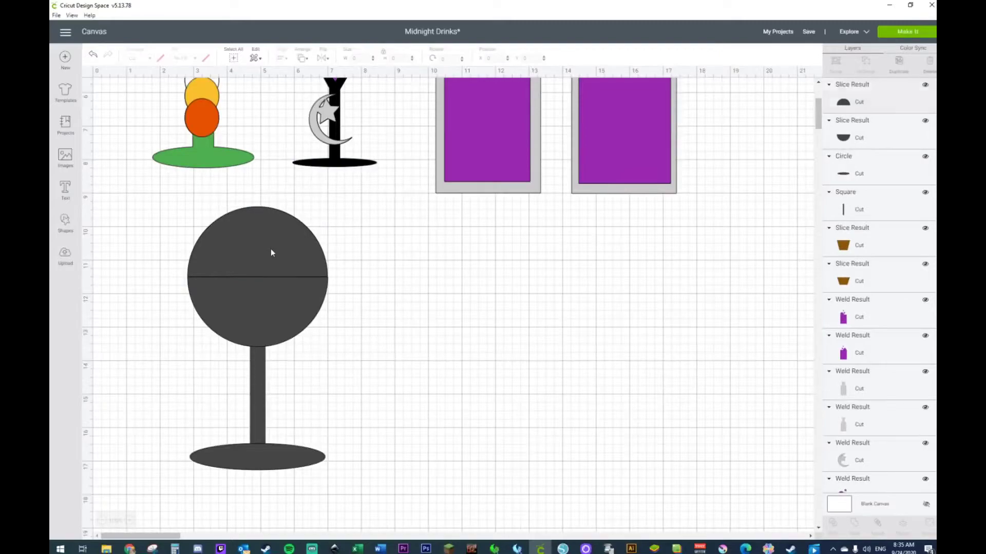
click(270, 249)
key(Delete)
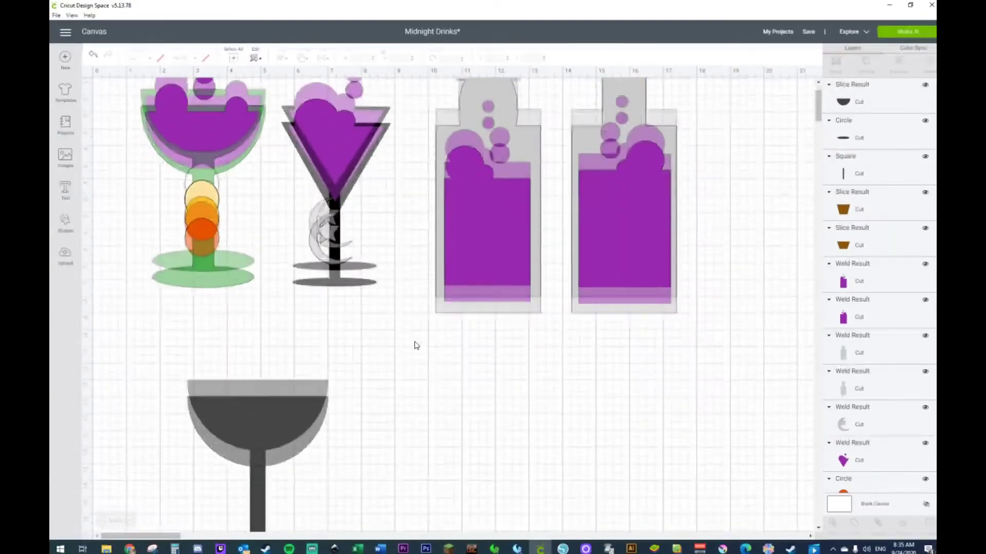
Copy the half-circle bowl and place the copy to the right of the goblet.
scroll(257, 218, down, 3)
click(254, 155)
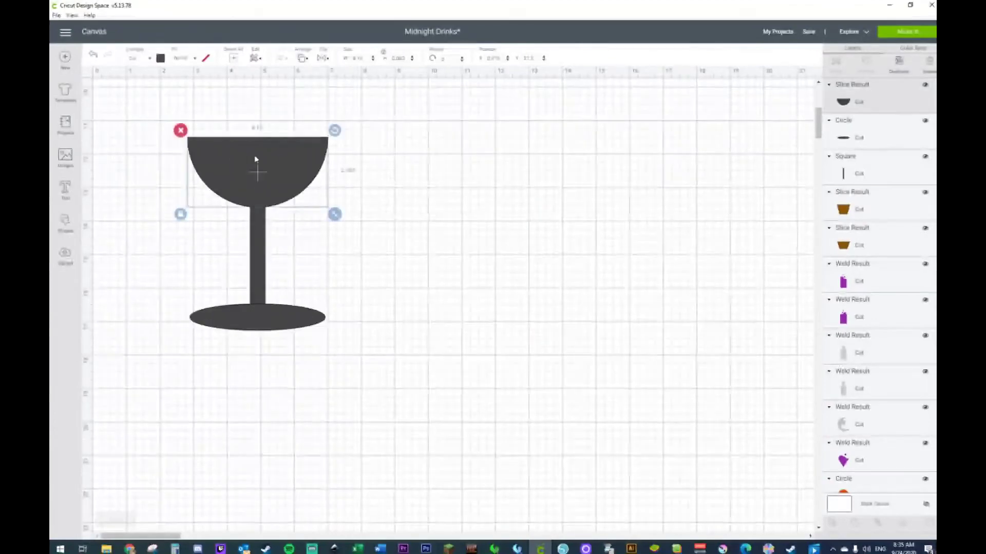
key(ctrl+c)
key(ctrl+v)
drag(267, 171, 437, 163)
Weld the goblet's bowl, stem and base into a single shape.
drag(154, 104, 311, 337)
right_click(288, 328)
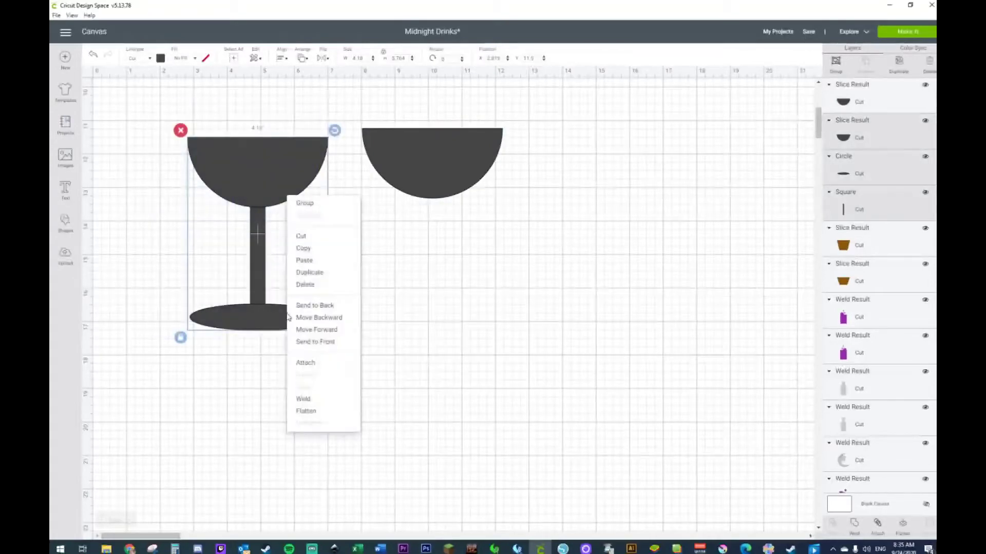
click(304, 400)
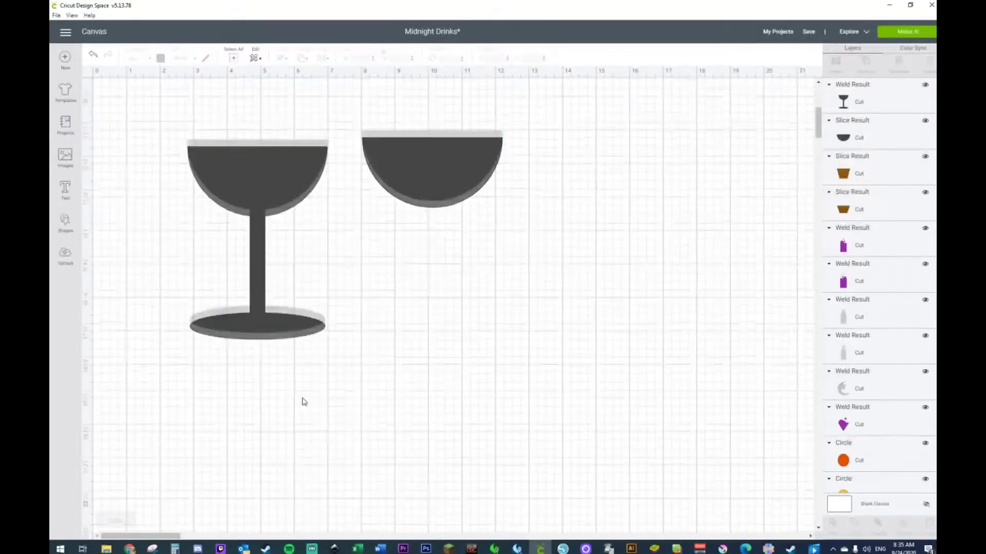
Shrink the copied half-circle proportionally so it is slightly smaller than the goblet's bowl.
scroll(304, 403, up, 3)
click(466, 252)
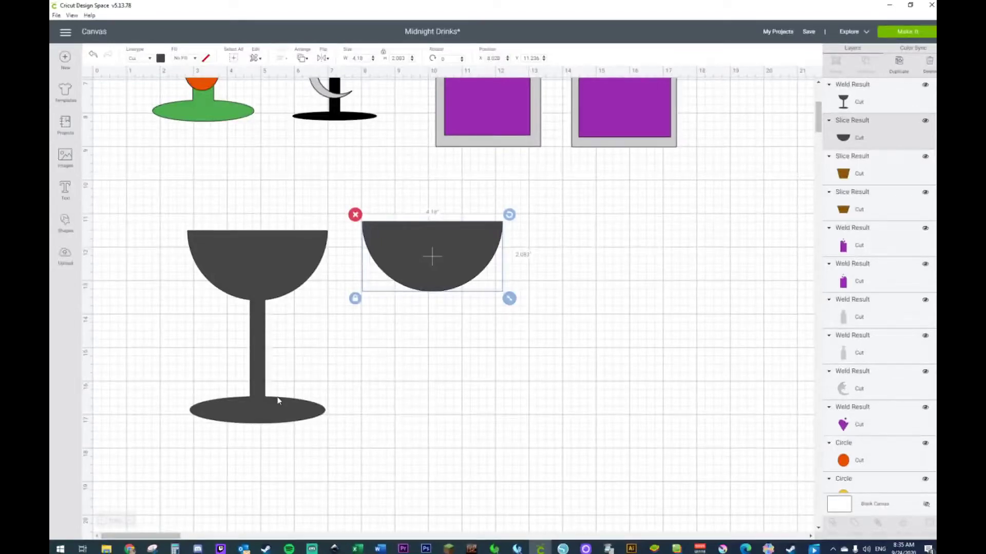
drag(464, 272, 481, 269)
drag(528, 296, 518, 291)
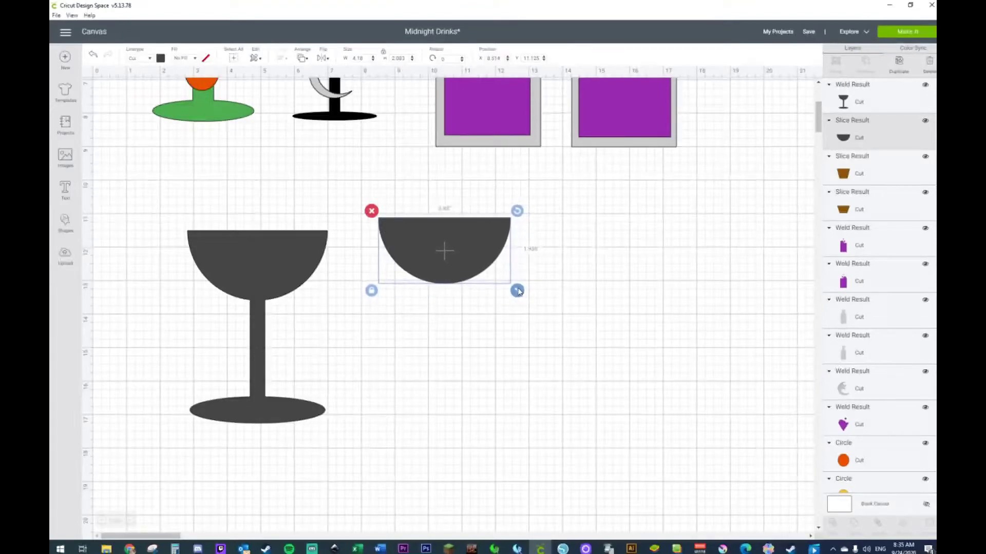
Change the welded goblet's material color to the same green as the existing goblet.
click(254, 276)
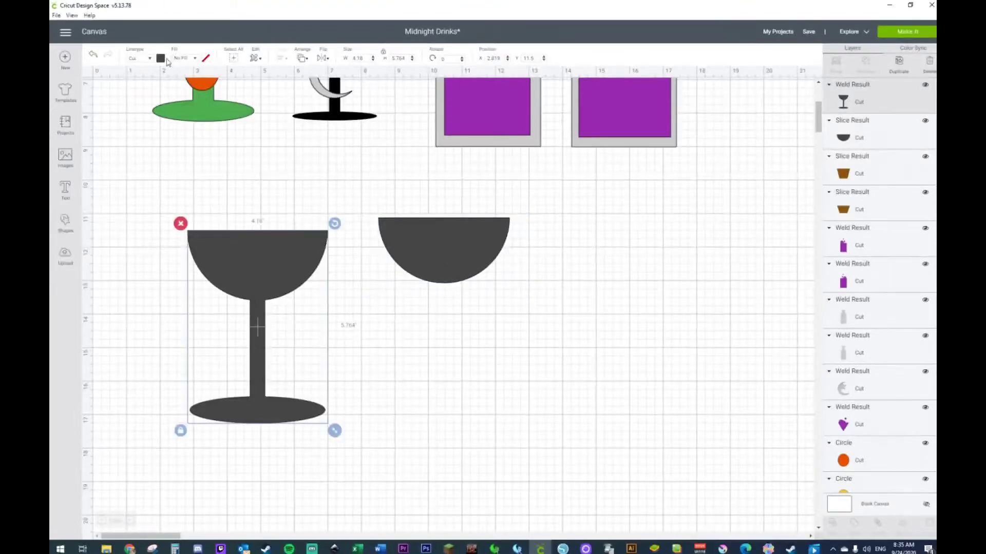
click(161, 59)
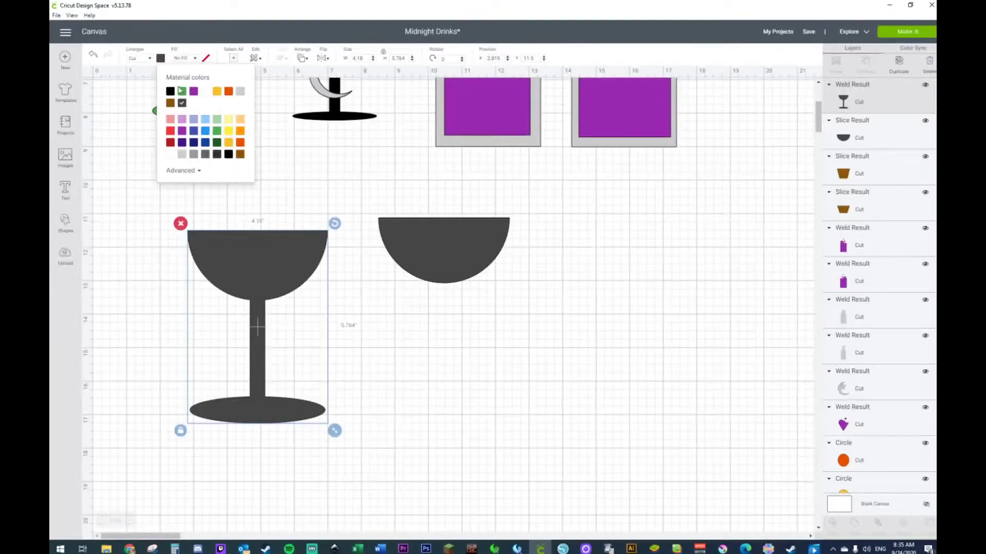
click(181, 92)
Place the smaller half-circle inside the green goblet's bowl, flush with the rim, and bring it in front of the goblet.
drag(471, 273, 275, 270)
right_click(401, 291)
click(426, 432)
click(421, 299)
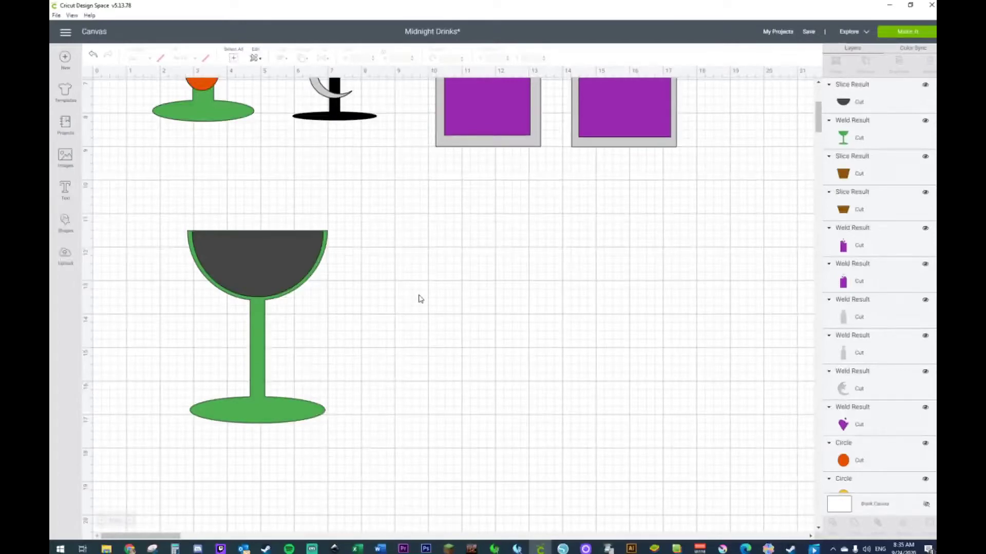
scroll(384, 228, up, 5)
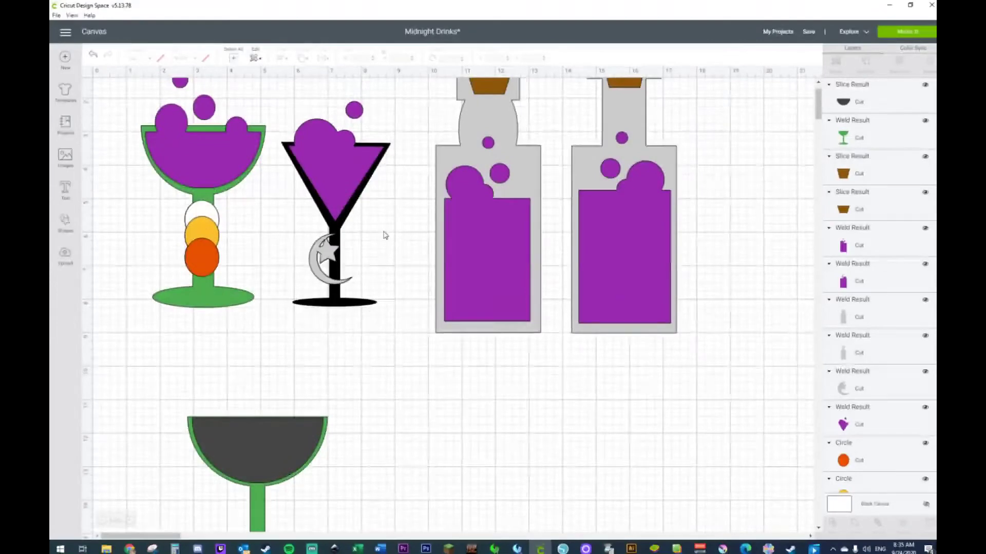
Shift the inner dark half-circle slightly down within the goblet's bowl, leaving a thin green margin along the rim.
scroll(385, 235, down, 1)
click(263, 390)
click(185, 445)
drag(333, 449, 336, 442)
scroll(258, 308, down, 2)
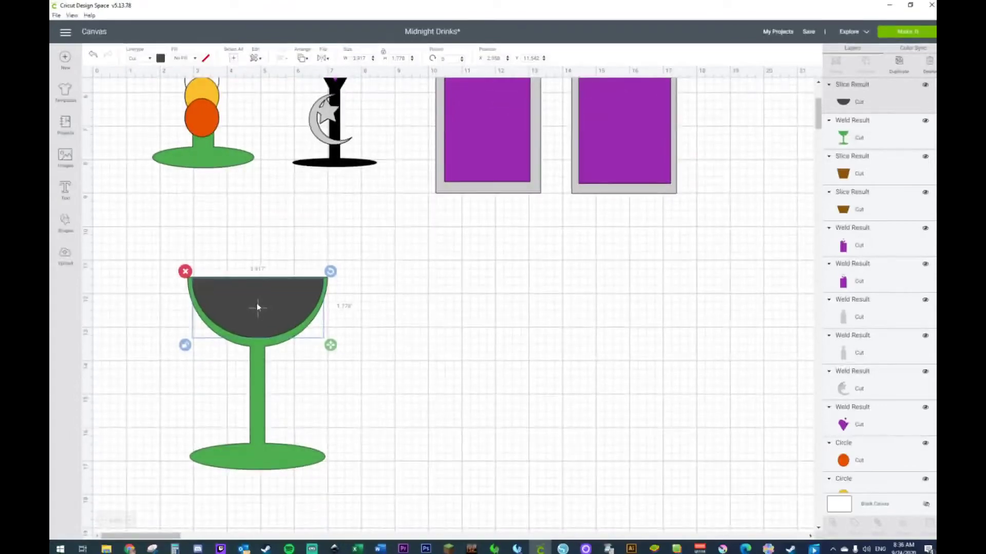
drag(257, 307, 259, 310)
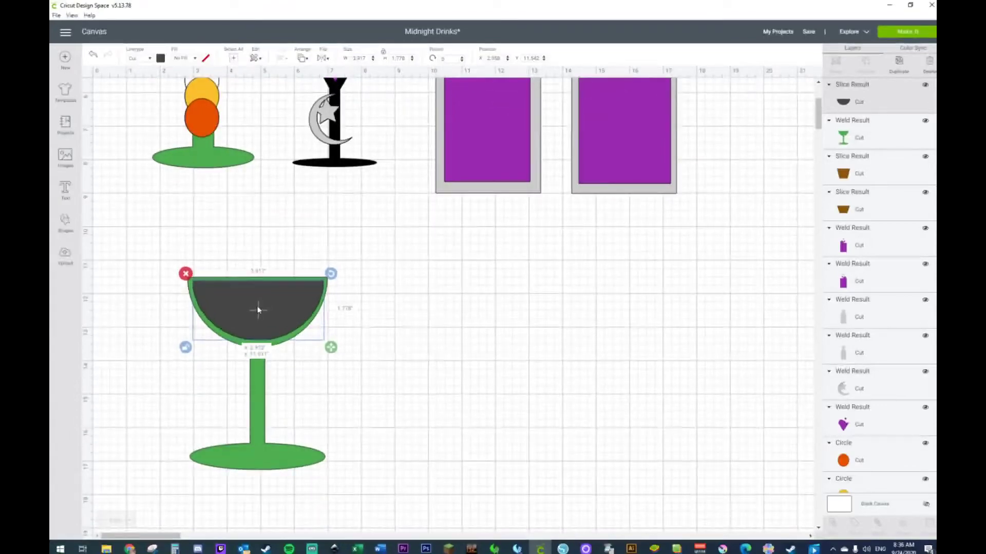
click(441, 313)
scroll(442, 322, up, 5)
scroll(441, 317, down, 5)
scroll(440, 316, up, 2)
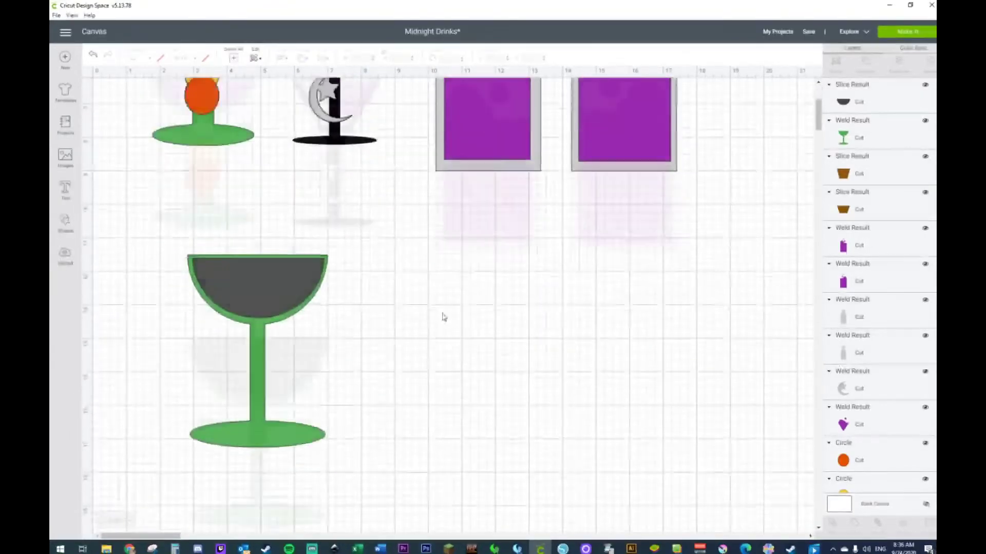
Change the inner half-circle's material color to the same purple as the other drinks' liquid.
click(300, 322)
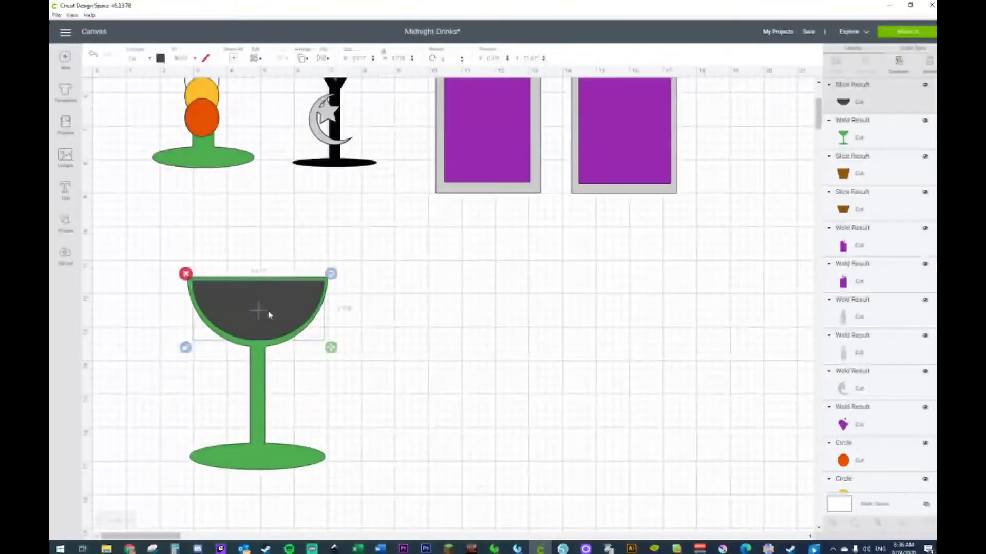
scroll(252, 304, down, 1)
scroll(251, 304, down, 1)
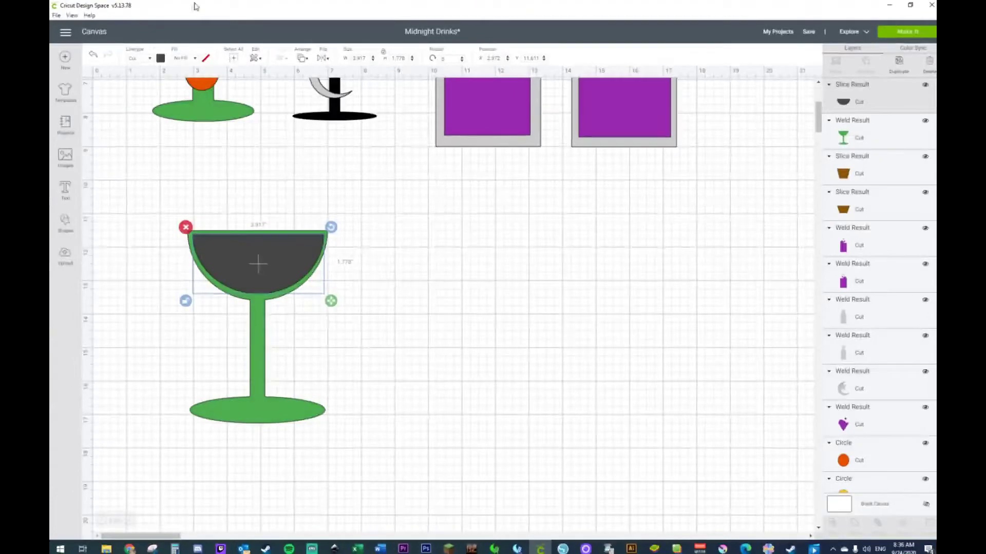
click(161, 58)
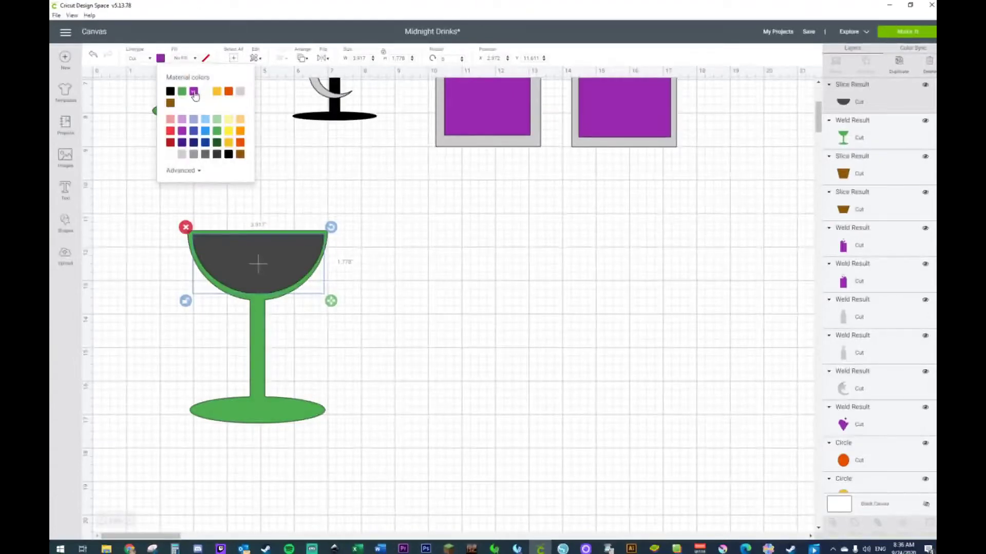
click(194, 91)
click(123, 179)
Add a circle, shrink it to about 1.53 in, and place it across the left part of the goblet's rim.
click(68, 216)
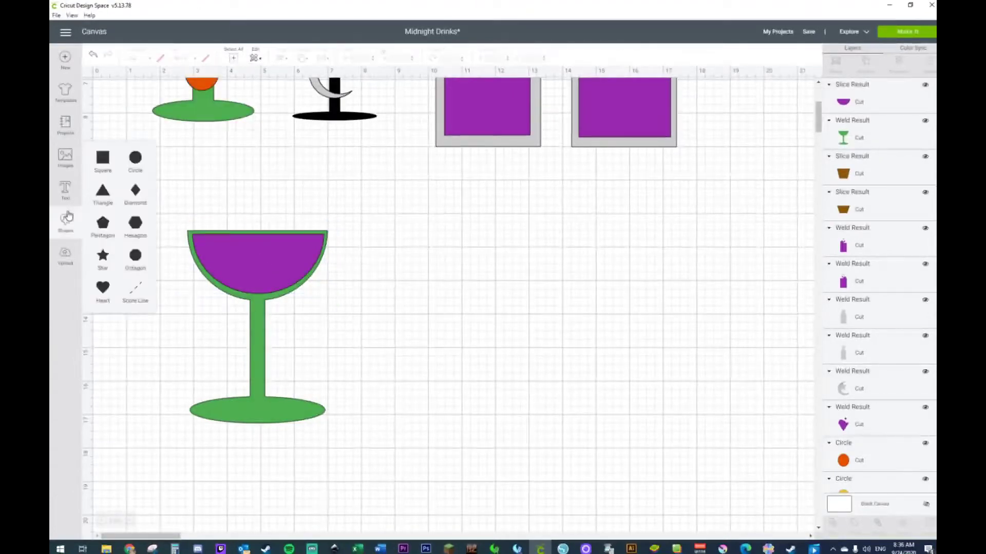
click(132, 159)
drag(195, 178, 261, 219)
drag(318, 277, 264, 222)
drag(239, 175, 226, 221)
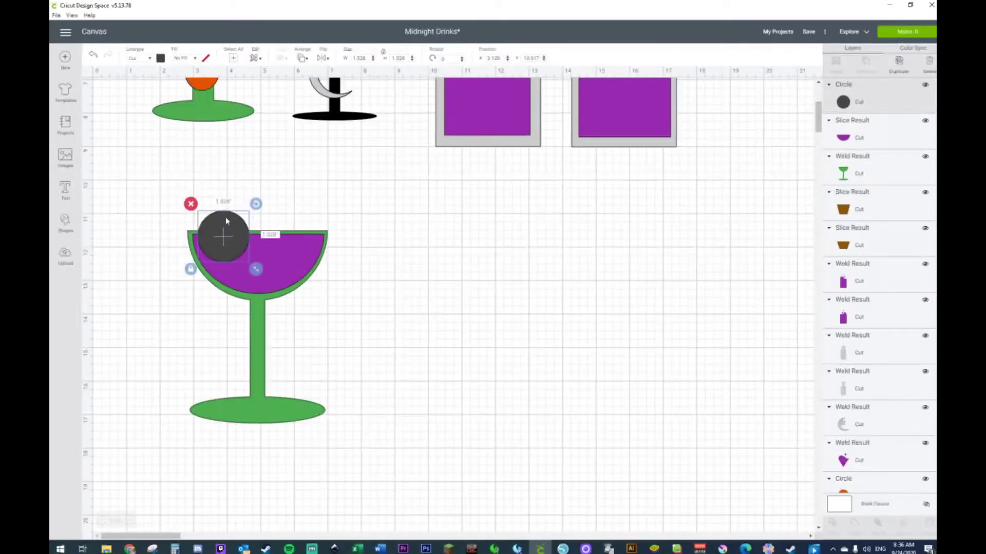
Duplicate the circle into a medium one overlapping it along the rim and one about 0.65 in wide floating above the goblet.
key(ctrl+d)
drag(273, 285, 275, 194)
key(ctrl+d)
Weld the two overlapping rim circles to the purple half-circle as one liquid shape.
shift+click(235, 245)
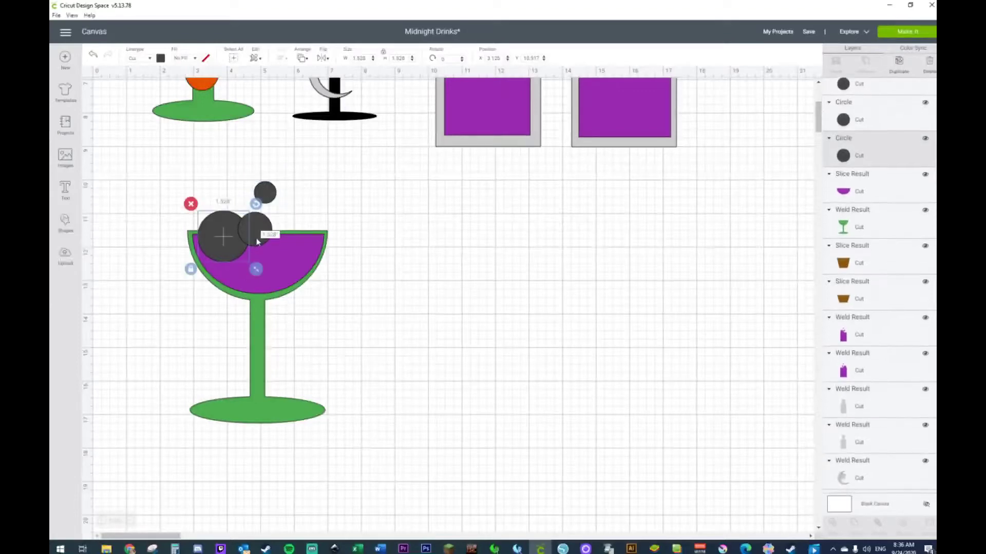
shift+click(254, 239)
shift+click(264, 260)
right_click(266, 263)
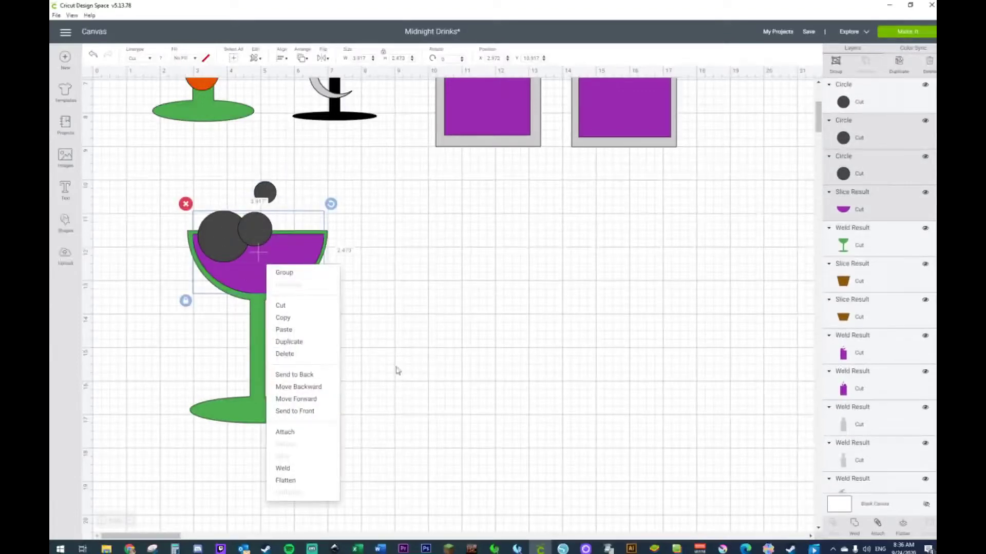
click(289, 471)
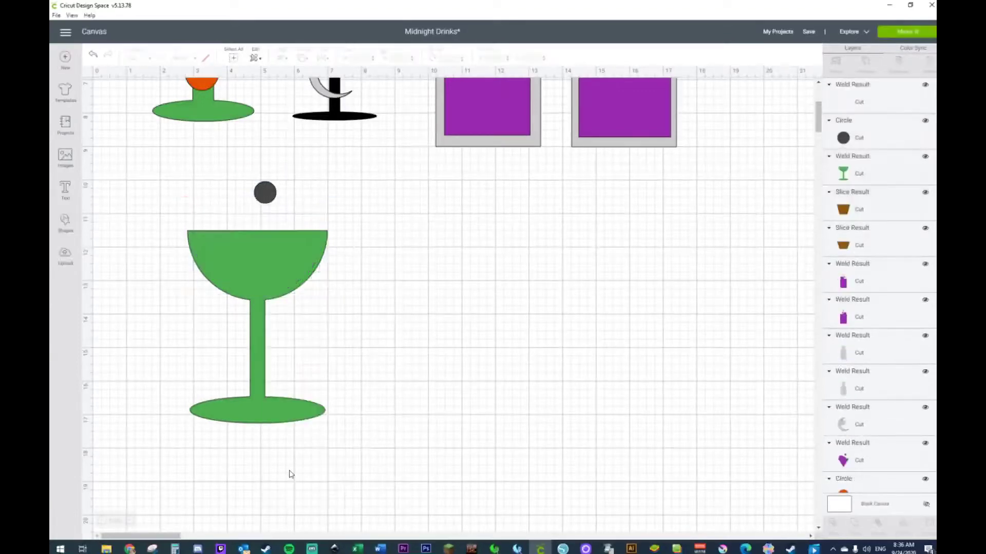
Change the small floating circle's material color to the liquid's purple.
click(268, 189)
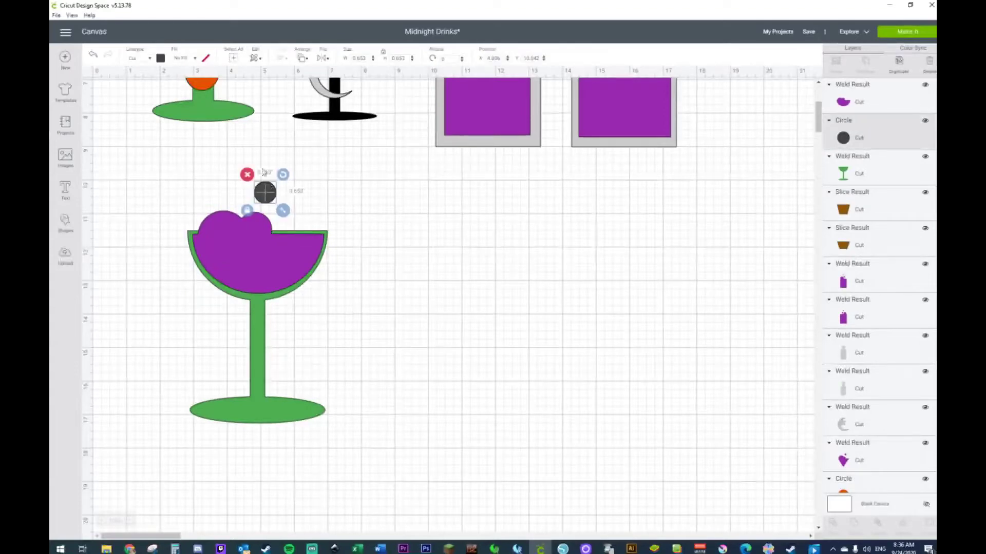
click(161, 58)
click(192, 93)
click(453, 262)
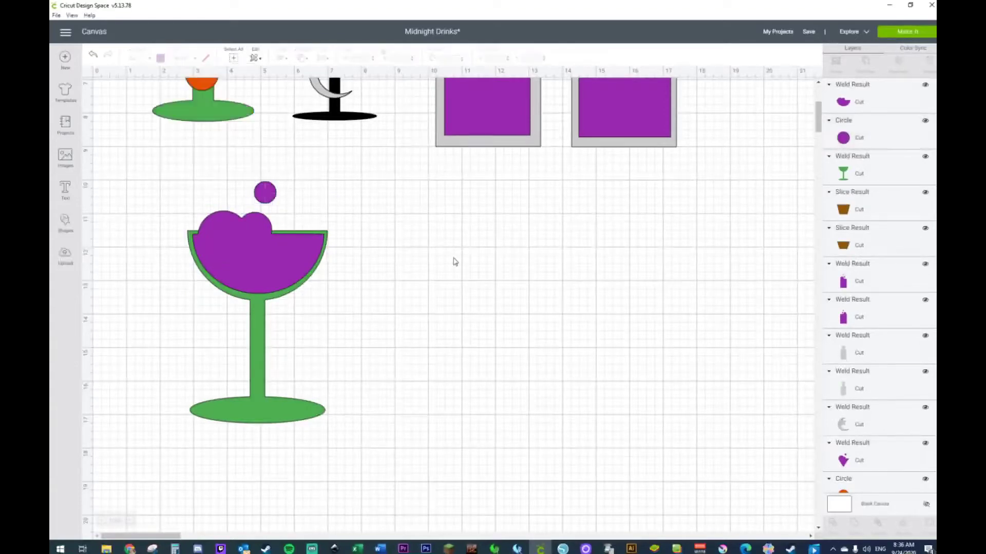
Add a circle shrunk to about 0.57 in plus two duplicates about 0.31 in wide, with one small duplicate on the rim's right side.
click(69, 226)
click(136, 158)
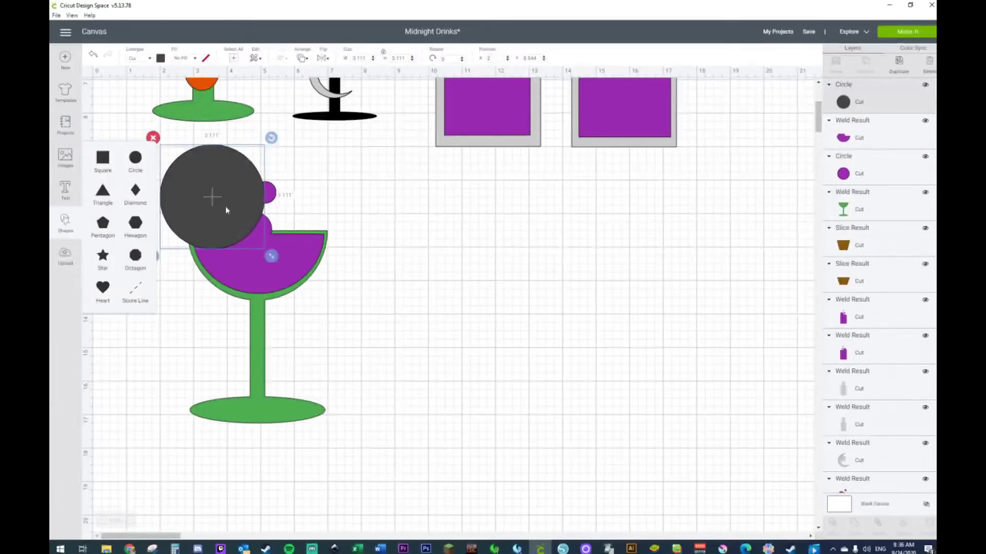
drag(240, 216, 387, 310)
drag(420, 352, 307, 235)
key(ctrl+d)
key(ctrl+d)
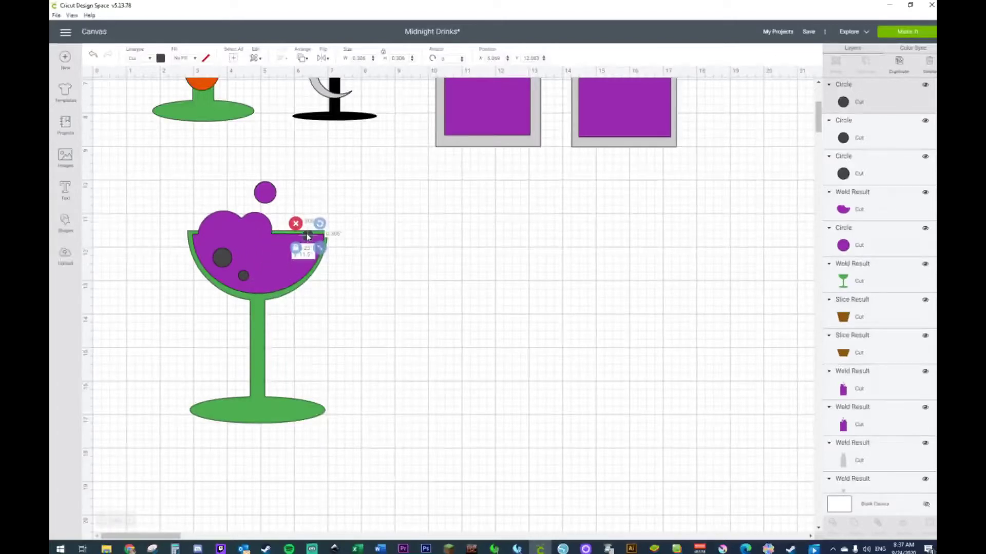
Spread the other two dark circles across the lower right of the liquid and move the floating purple bubble above the right rim.
drag(244, 277, 297, 264)
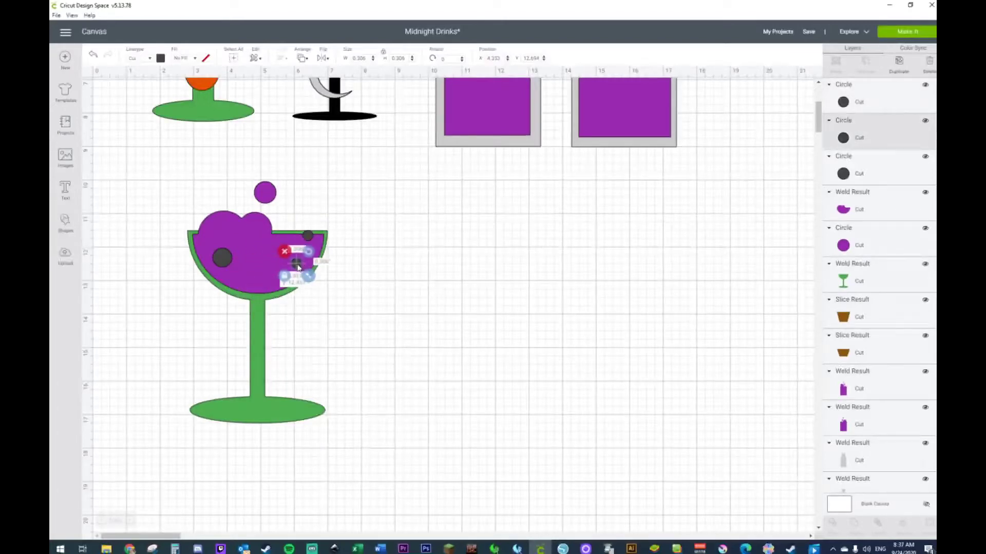
drag(228, 267, 268, 281)
drag(268, 195, 322, 201)
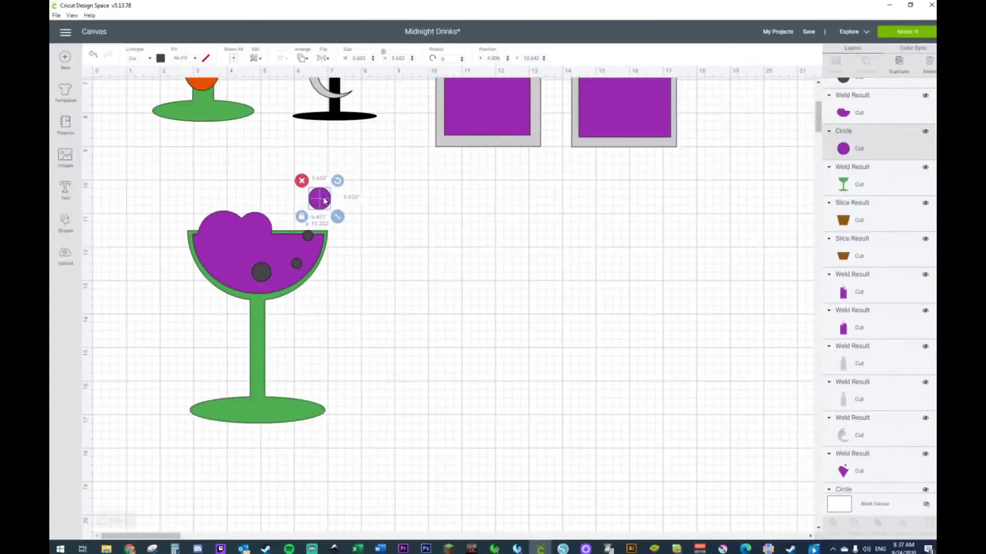
Move the two dark circles inside the liquid together to the empty canvas beside the goblet.
click(308, 237)
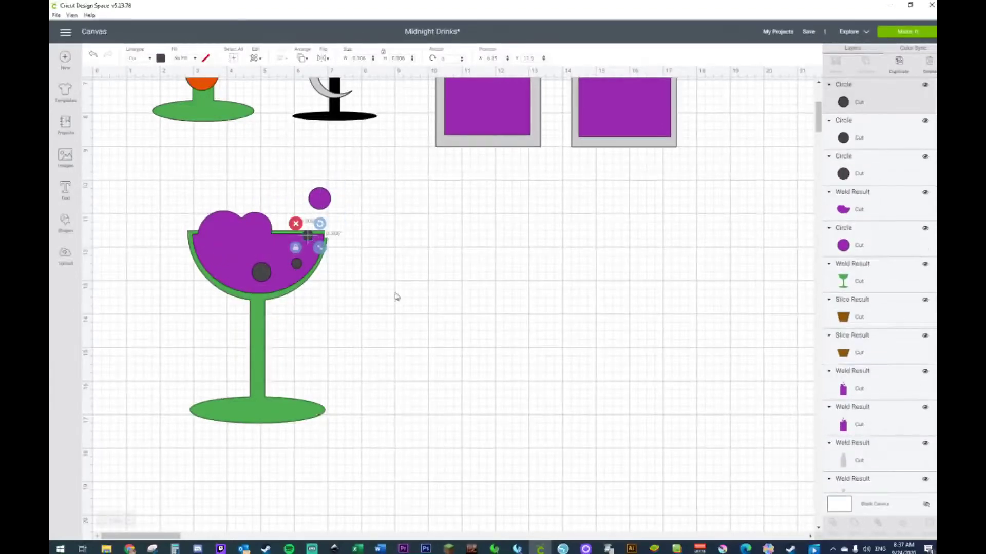
click(296, 264)
shift+click(265, 274)
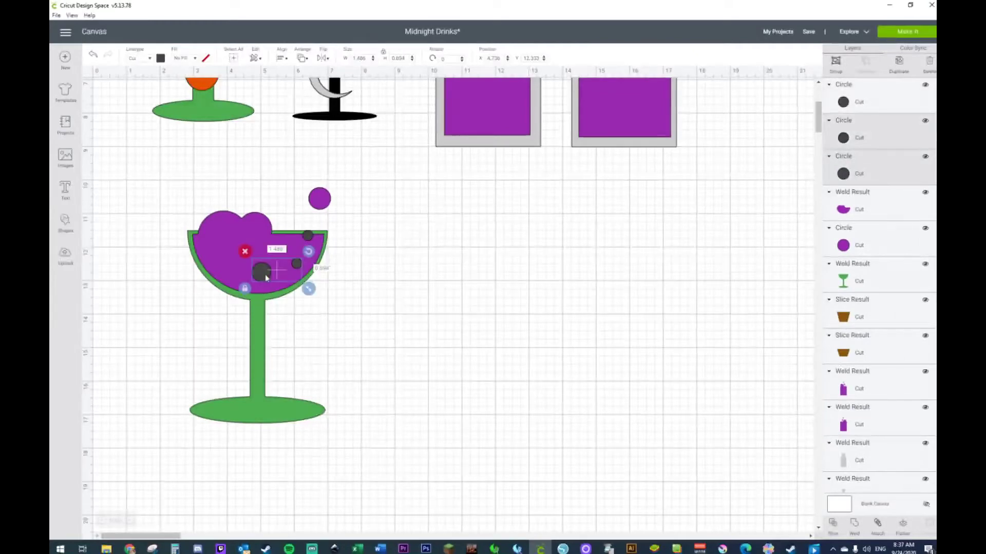
drag(265, 275, 351, 302)
Weld the small dark circle on the right rim to the purple liquid.
click(303, 237)
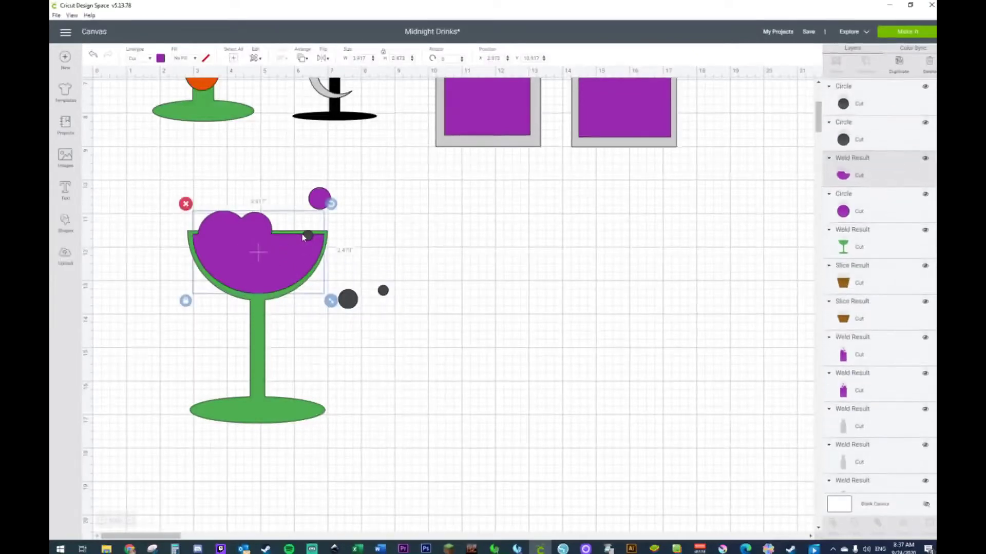
click(307, 237)
shift+click(279, 255)
right_click(280, 261)
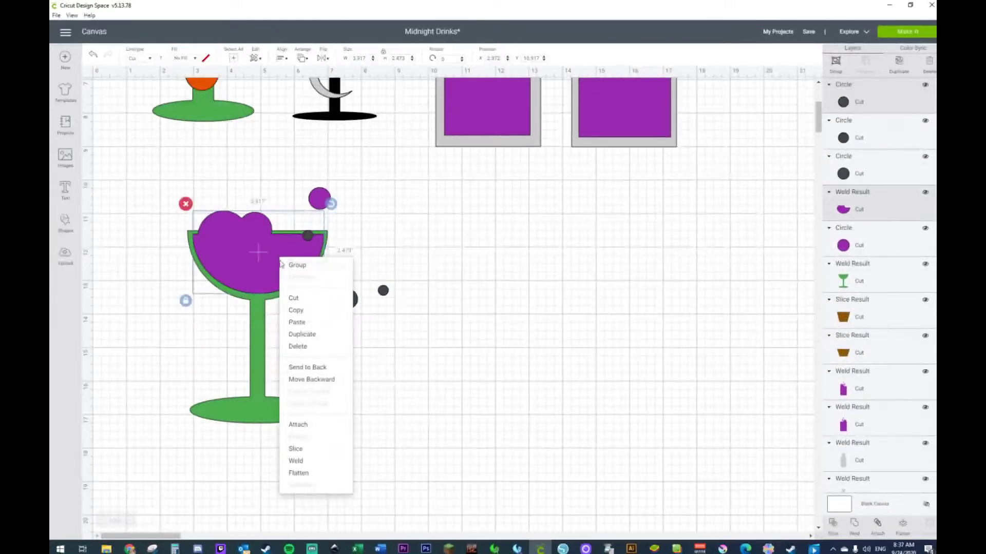
click(297, 461)
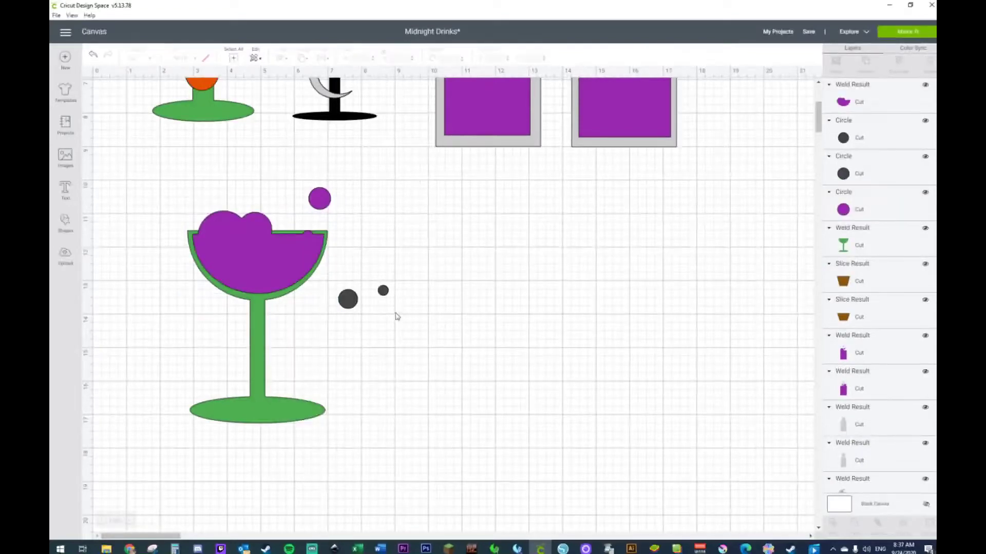
Duplicate the larger loose dark circle, center the copy on the liquid's small right rim bump, and weld it to the liquid.
click(348, 298)
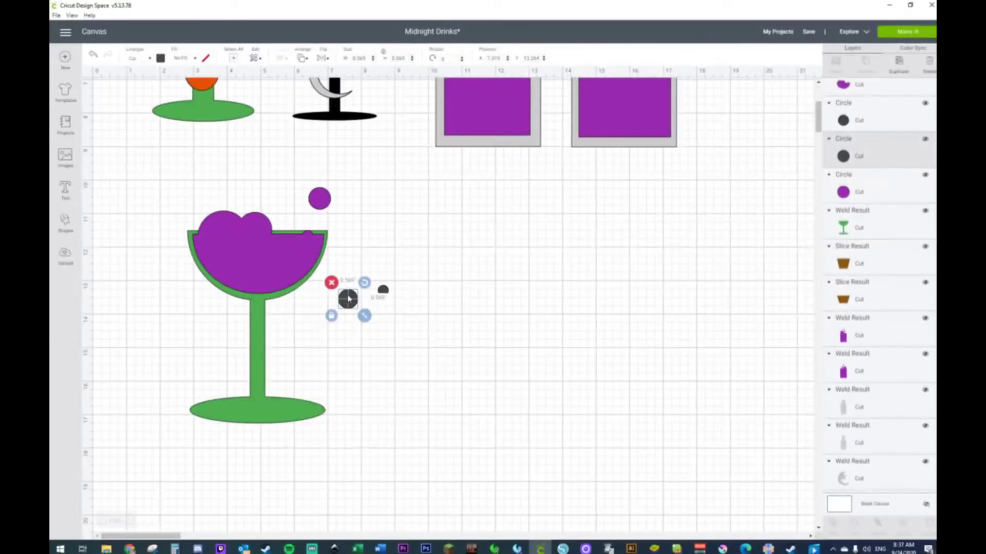
key(ctrl+d)
drag(365, 314, 307, 234)
shift+click(282, 260)
right_click(282, 261)
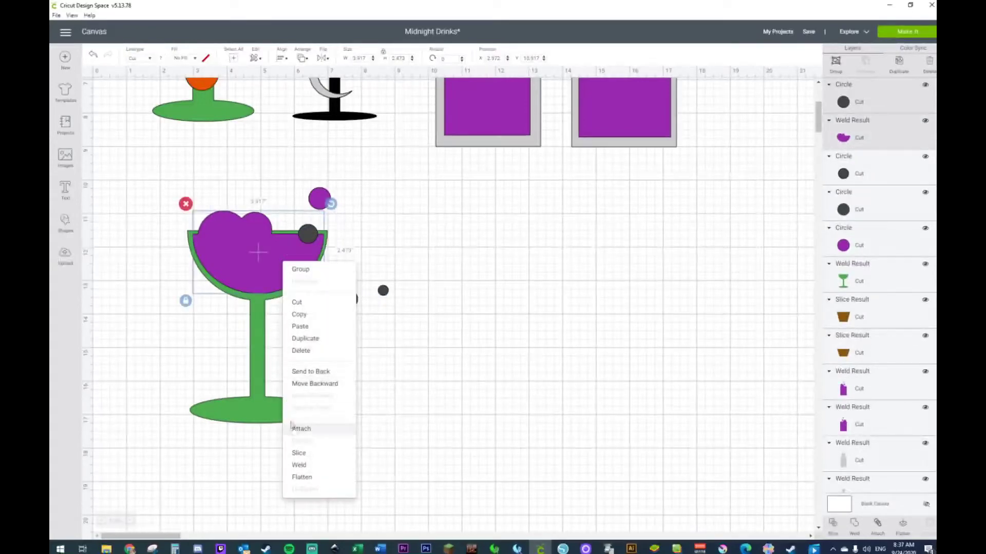
click(303, 465)
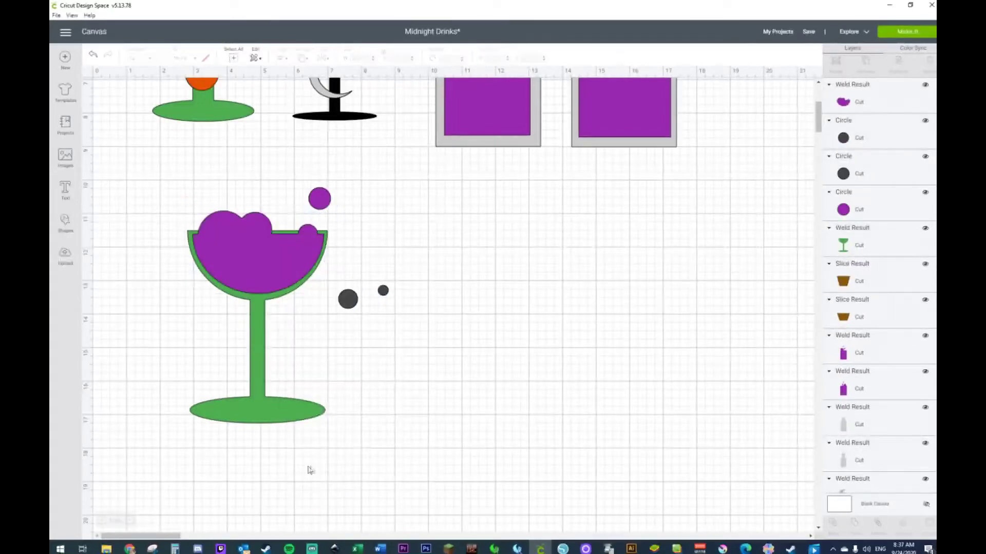
Select both loose dark circles beside the goblet and bring them to the front of all layers.
drag(346, 306, 369, 328)
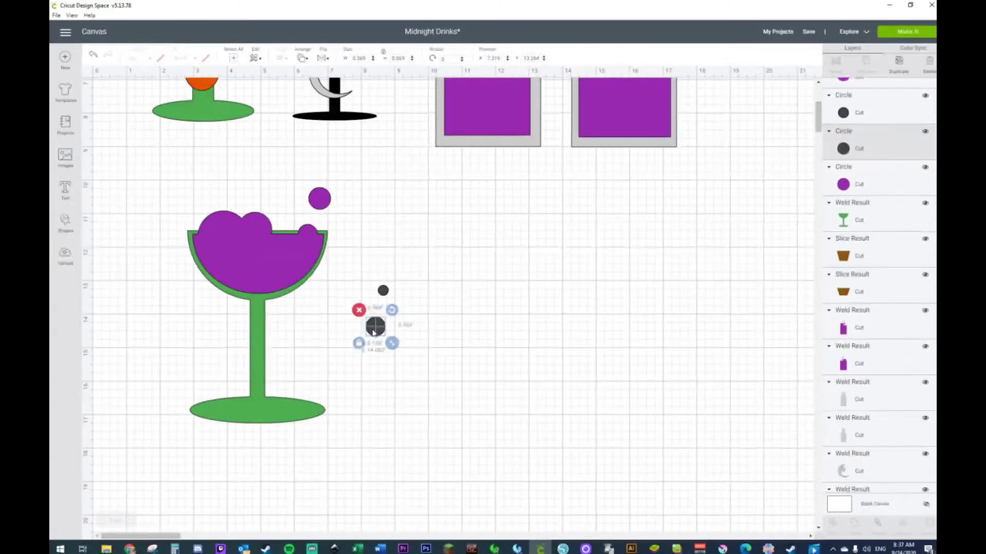
drag(408, 267, 365, 334)
right_click(364, 321)
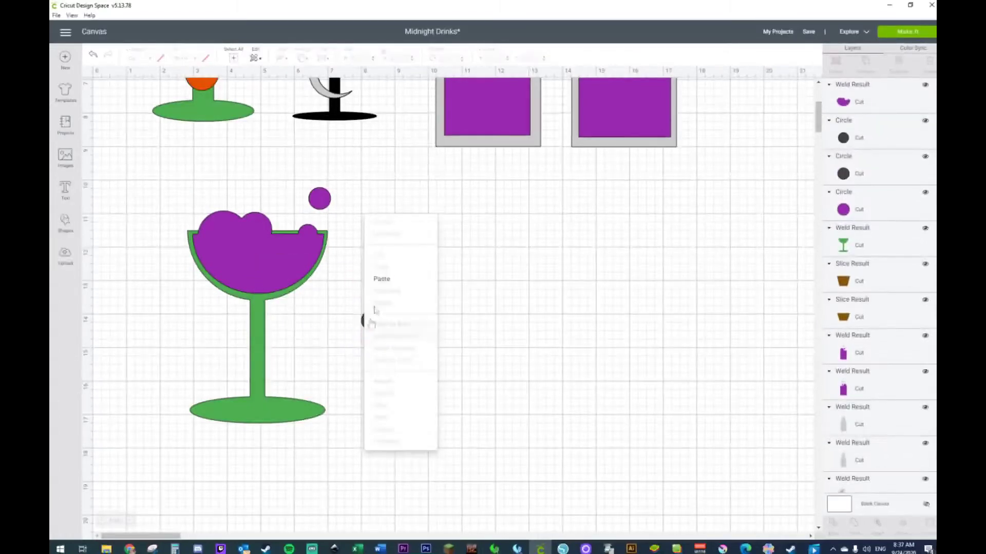
click(476, 280)
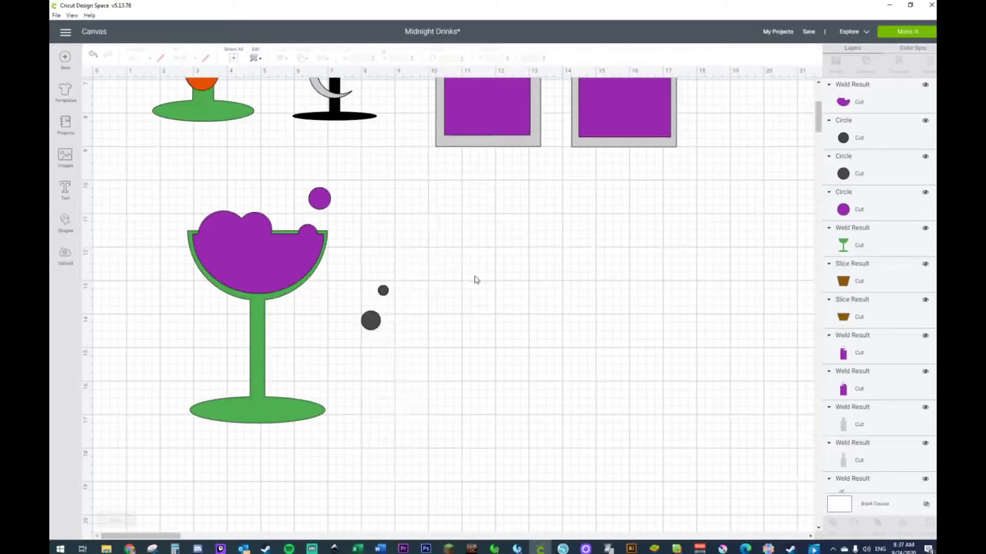
drag(433, 268, 388, 308)
right_click(367, 281)
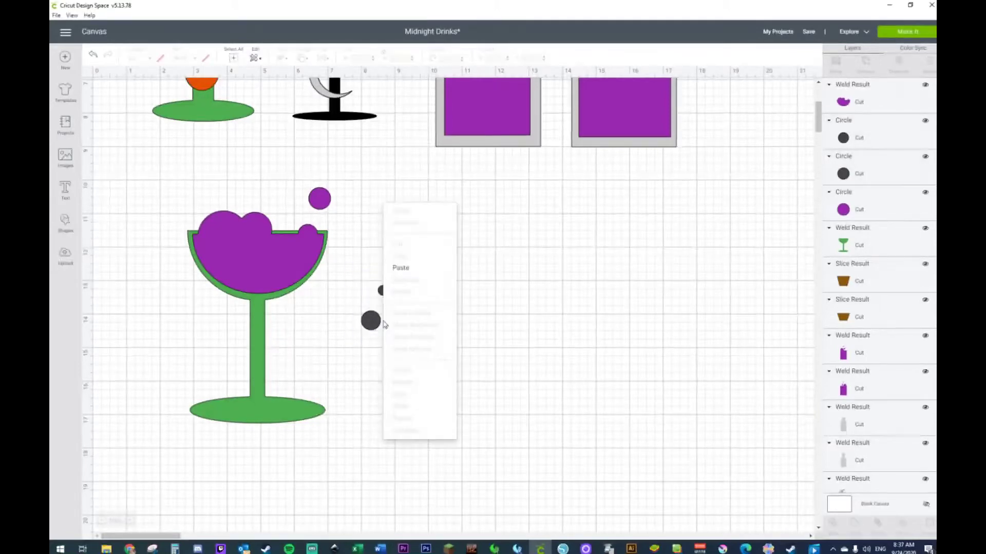
drag(363, 268, 402, 359)
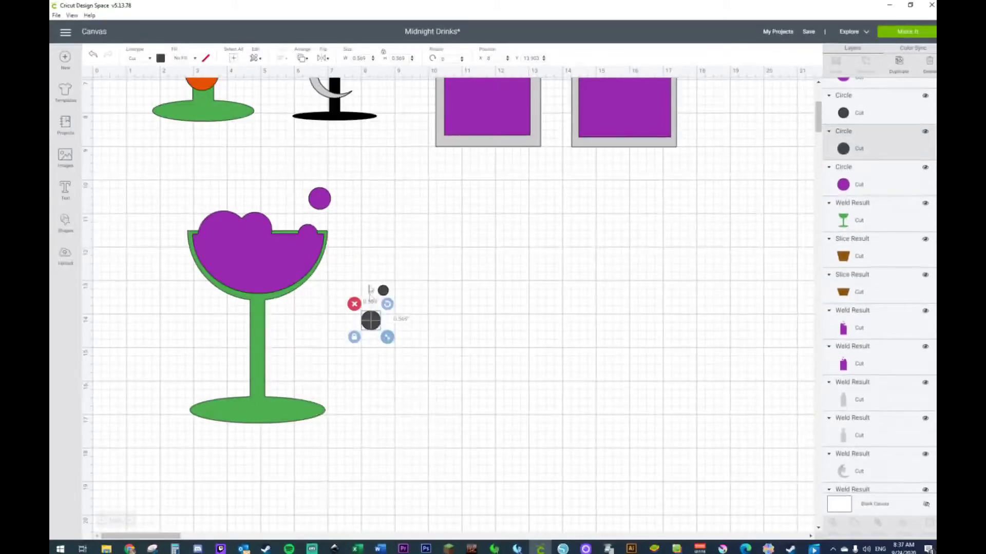
drag(353, 264, 387, 330)
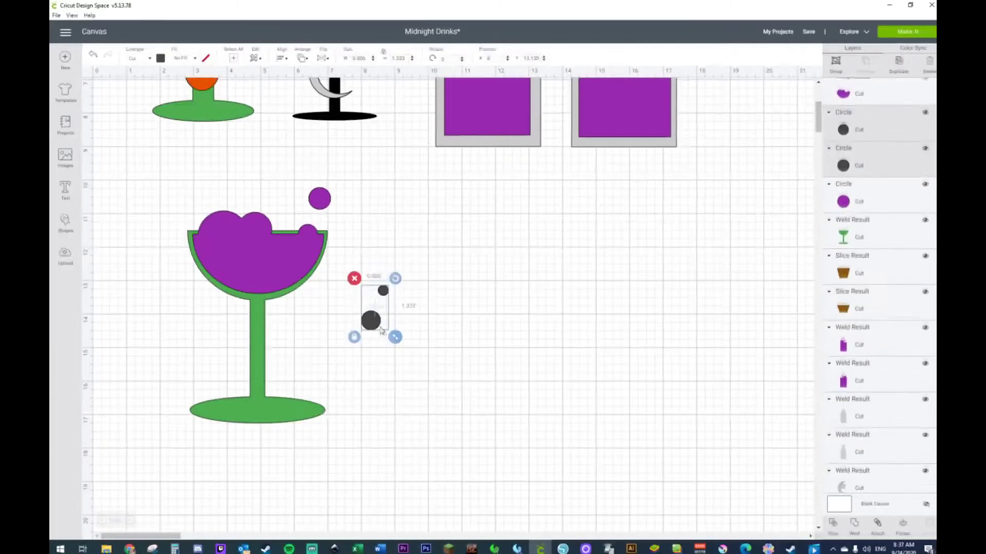
right_click(374, 322)
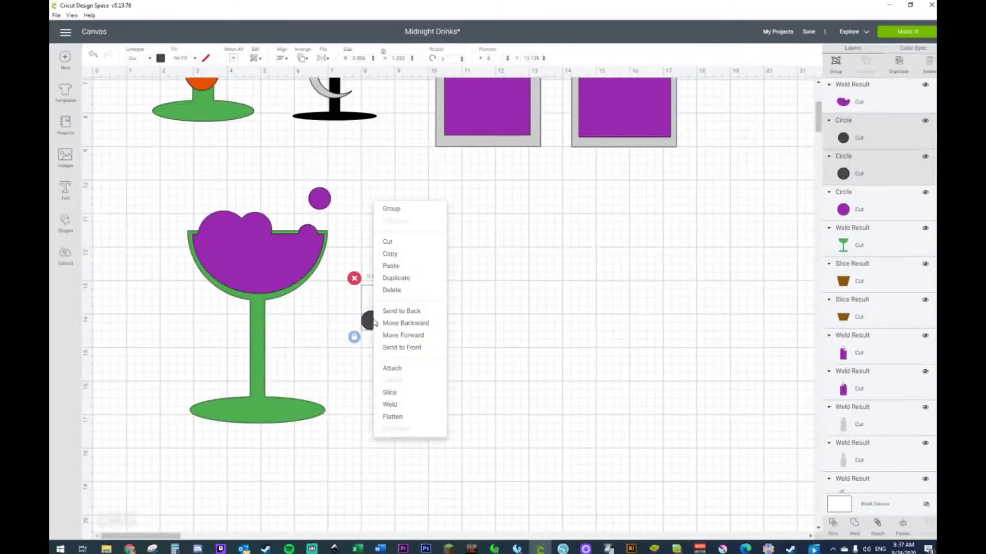
click(388, 352)
Place the two dark circles over the right part of the purple liquid, with the smaller one just below the right rim bump.
drag(377, 327, 281, 276)
click(403, 297)
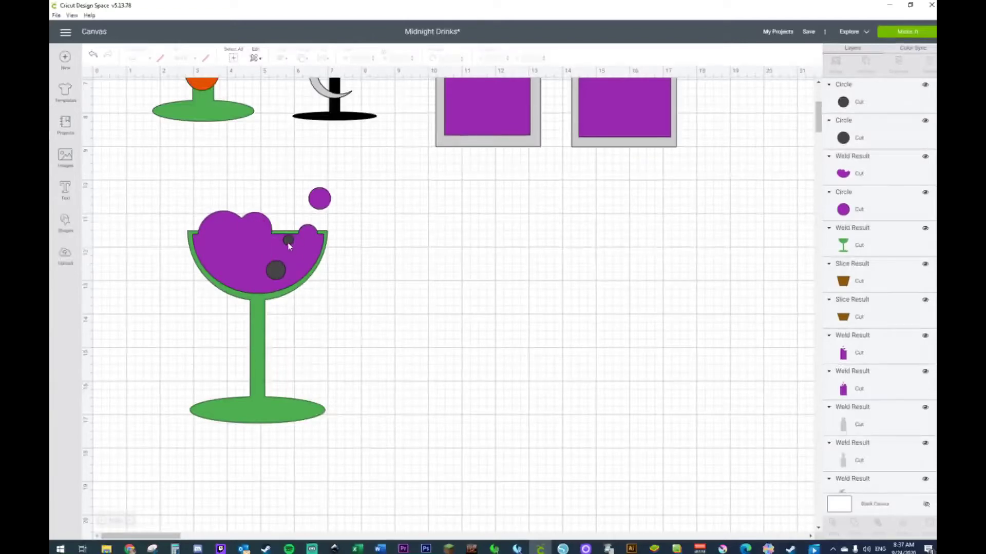
drag(288, 241, 301, 247)
Select both dark circles on the purple liquid and recolor them light purple.
shift+click(278, 272)
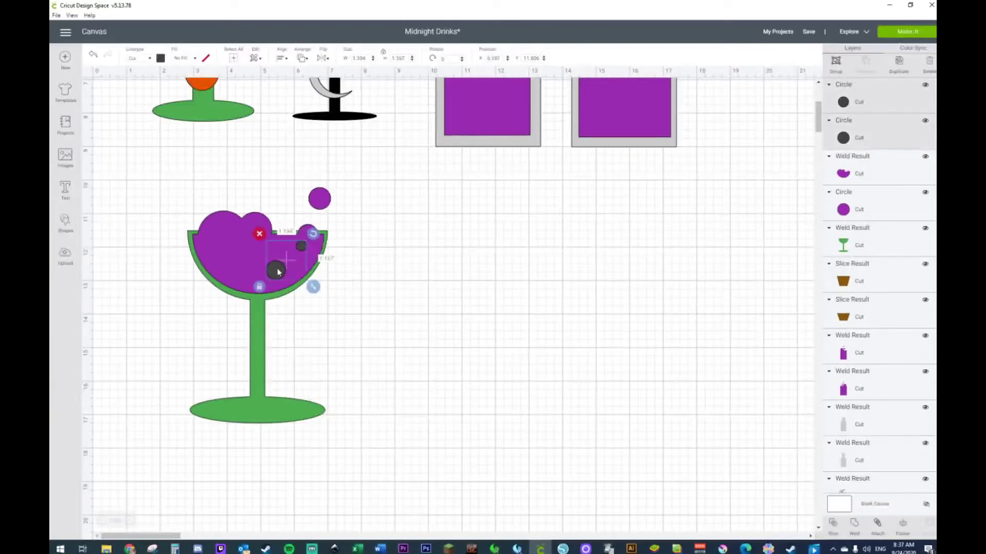
click(161, 58)
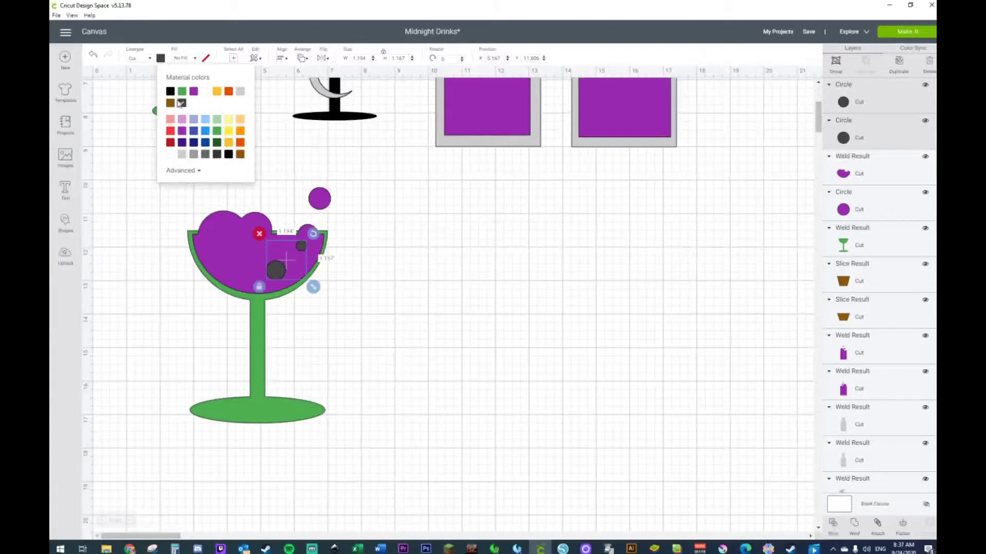
click(182, 119)
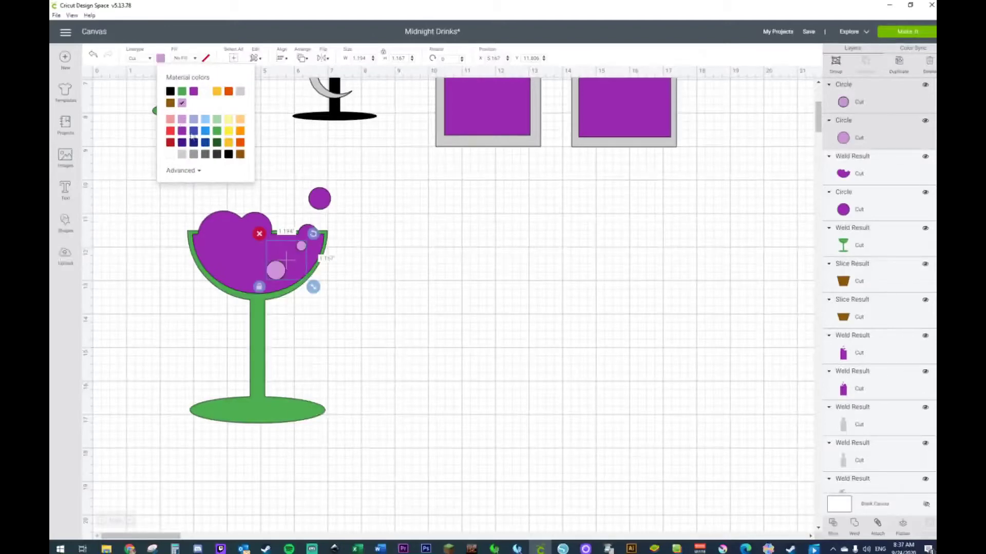
click(401, 385)
Shift the larger light purple circle to the liquid's lower middle and place a copy of the smaller one, enlarged to about 0.39 in, between them.
mouse_move(274, 272)
mouse_down()
mouse_move(282, 268)
mouse_move(262, 273)
mouse_up()
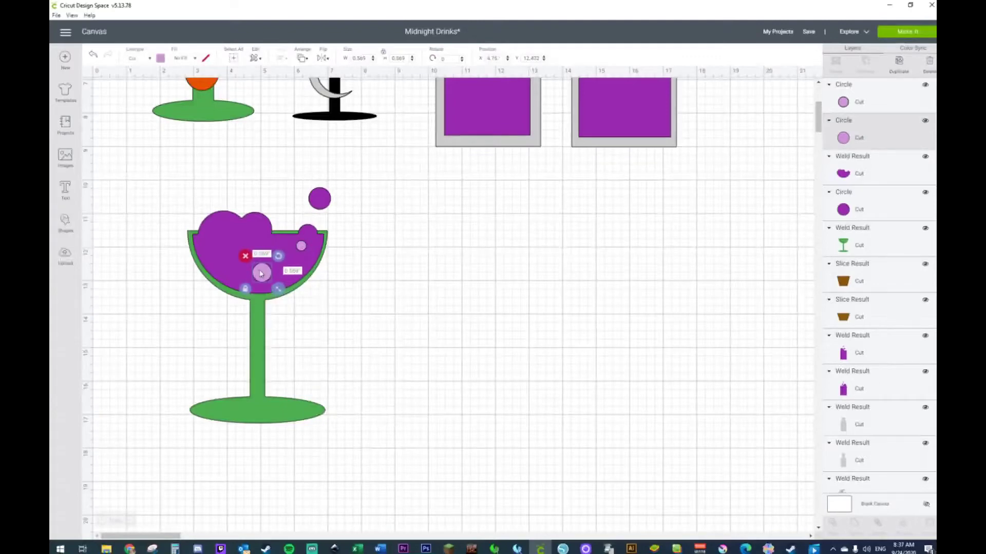
click(302, 247)
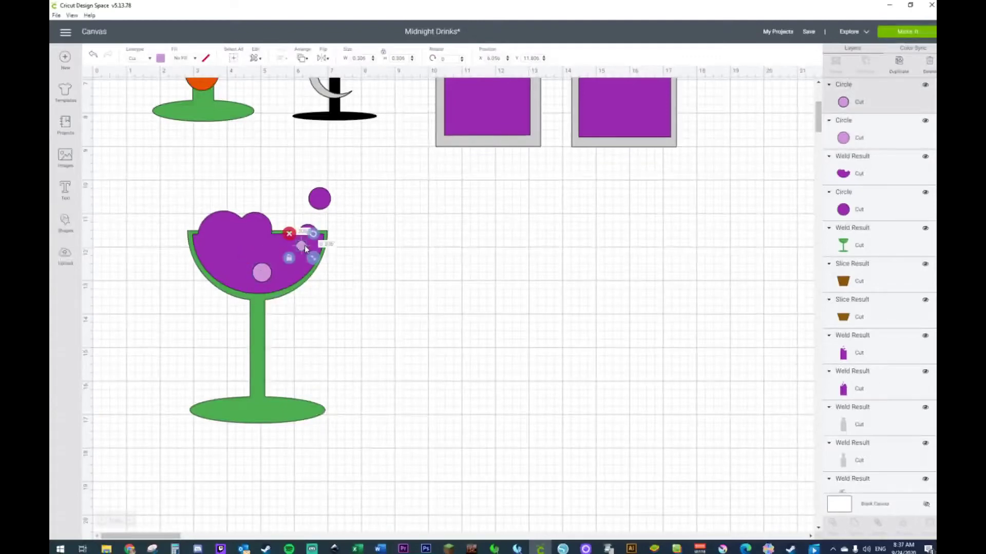
key(ctrl+d)
drag(329, 274, 263, 279)
click(425, 318)
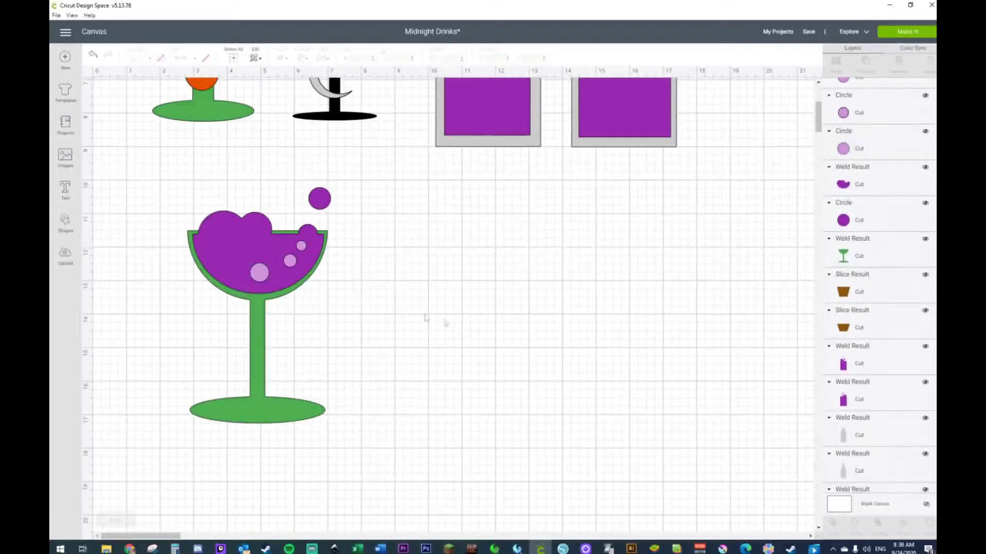
drag(174, 193, 438, 399)
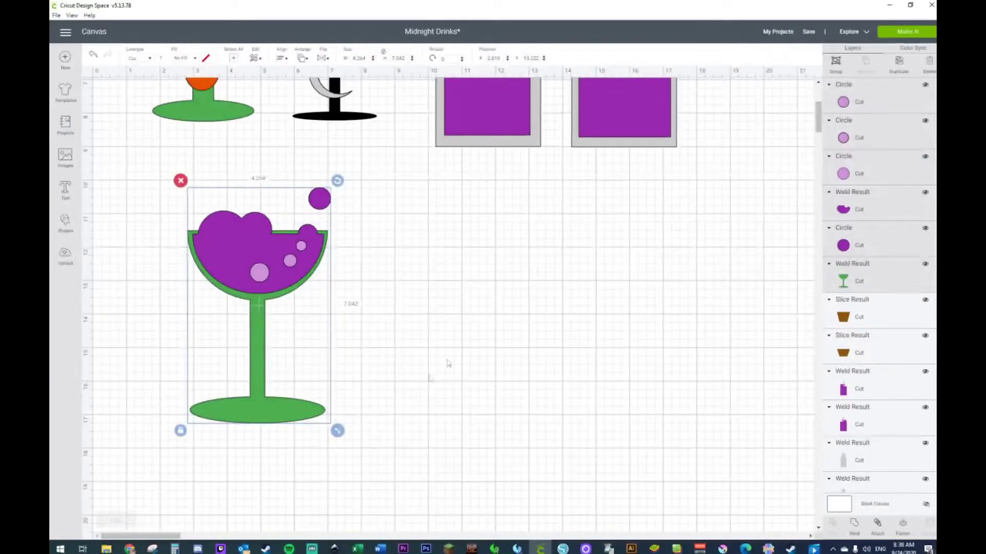
click(343, 248)
scroll(199, 220, up, 3)
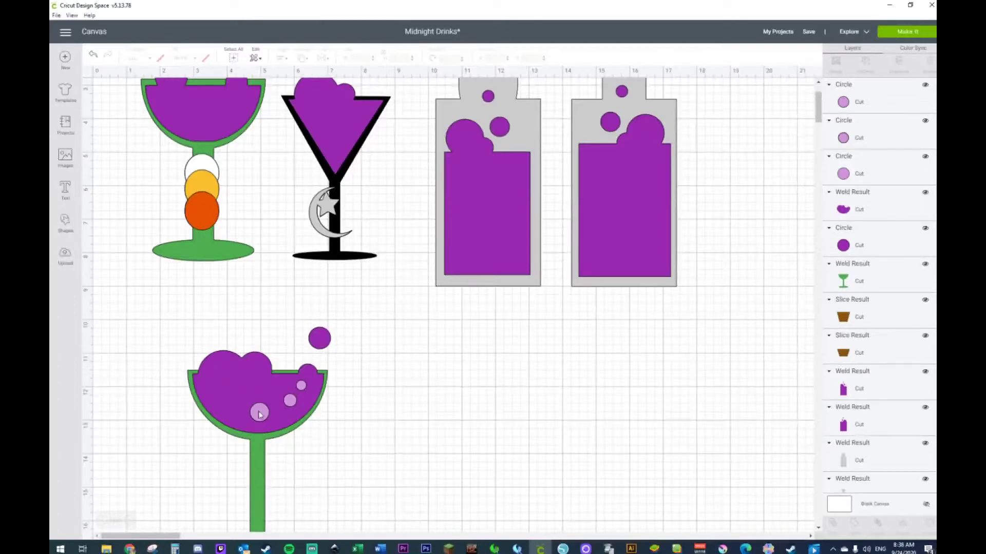
Add a circle, scale it to about 1.44 in across, and place it on the new goblet's stem.
scroll(258, 411, down, 3)
click(73, 225)
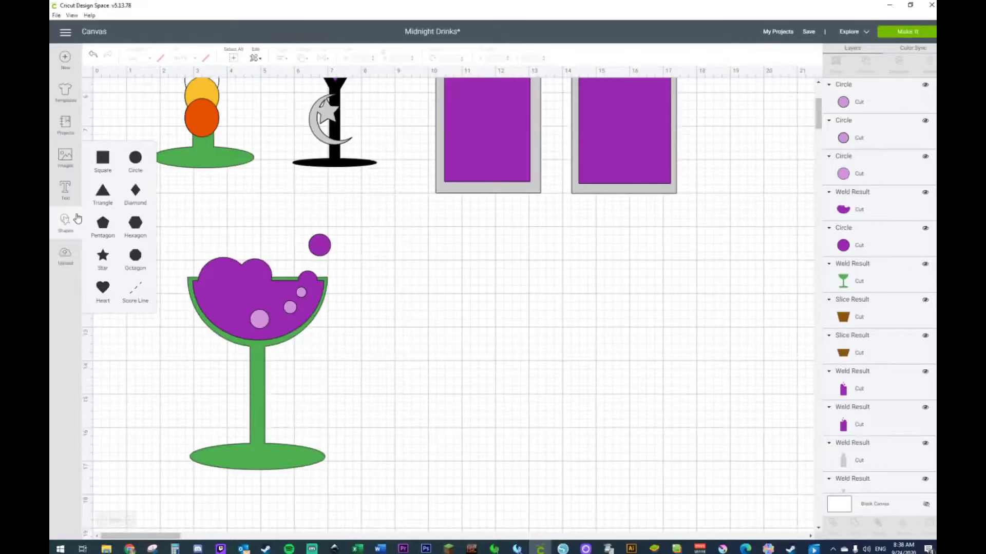
click(137, 159)
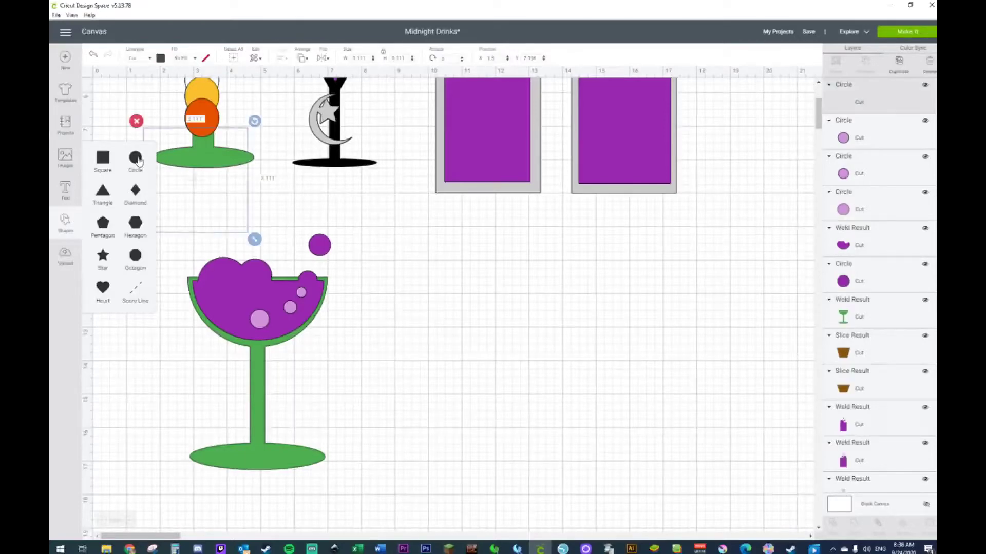
drag(194, 176, 414, 290)
drag(475, 353, 261, 434)
Duplicate the stem circle twice and stack the three circles vertically so they overlap along the stem.
key(ctrl+d)
key(ctrl+d)
click(258, 360)
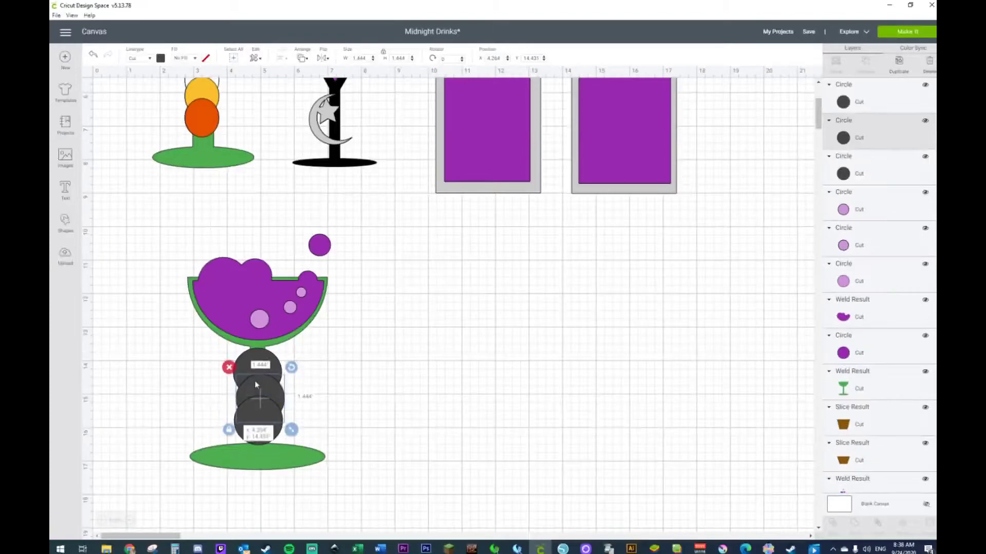
click(256, 421)
drag(256, 421, 256, 417)
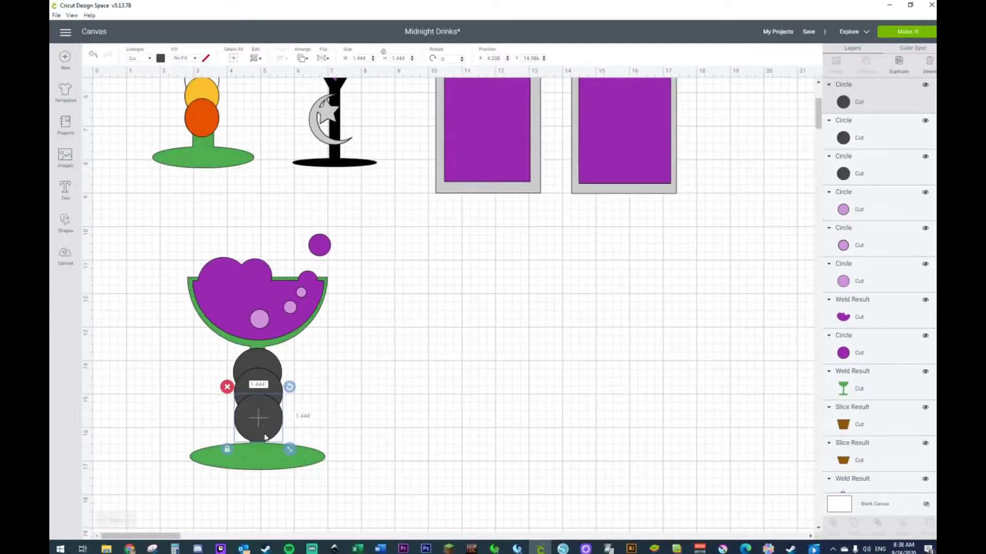
Select all three stem circles, scale them together to about 1.33 in wide, and reposition them over the stem.
shift+click(265, 383)
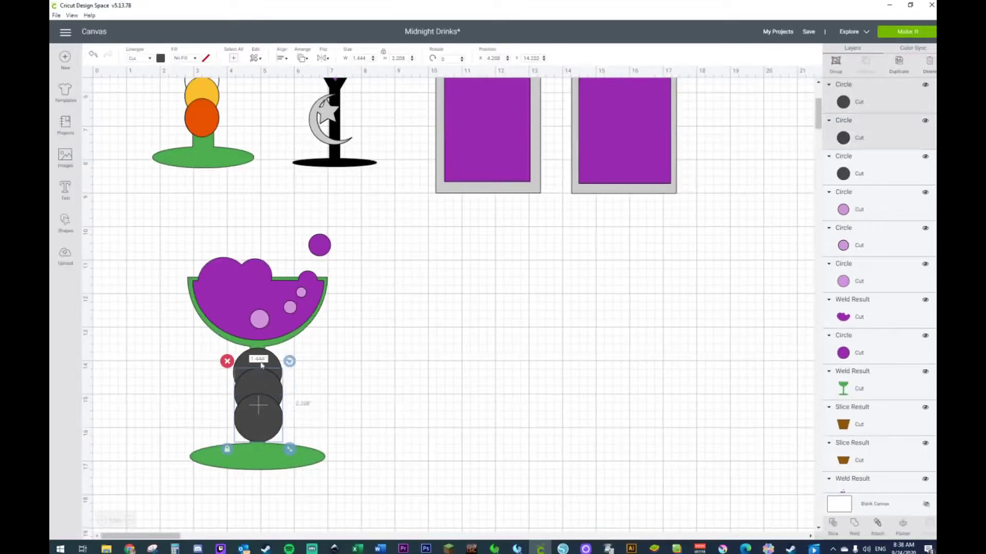
shift+click(268, 375)
drag(293, 456, 262, 425)
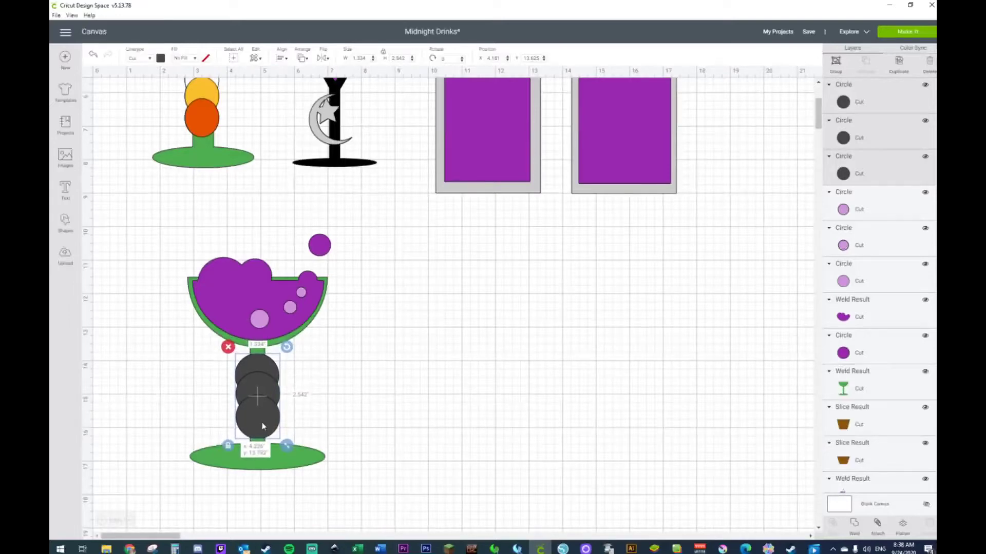
Align the three stem circles with Center Horizontally.
click(347, 408)
click(263, 355)
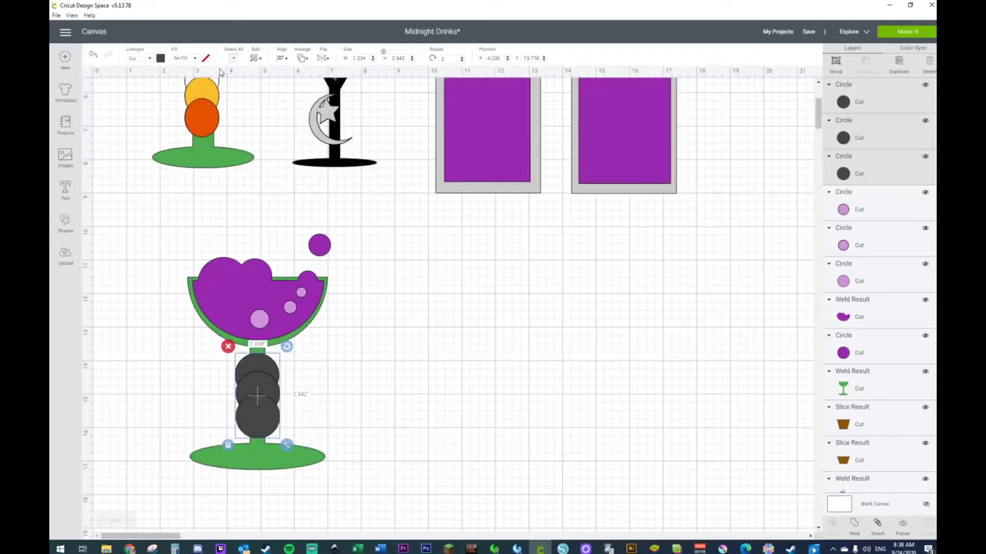
click(280, 60)
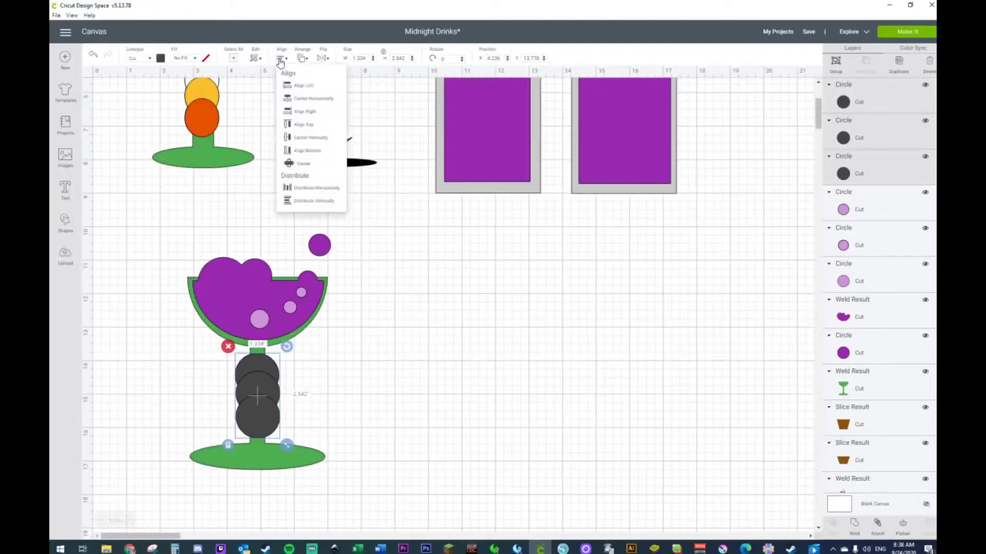
click(311, 99)
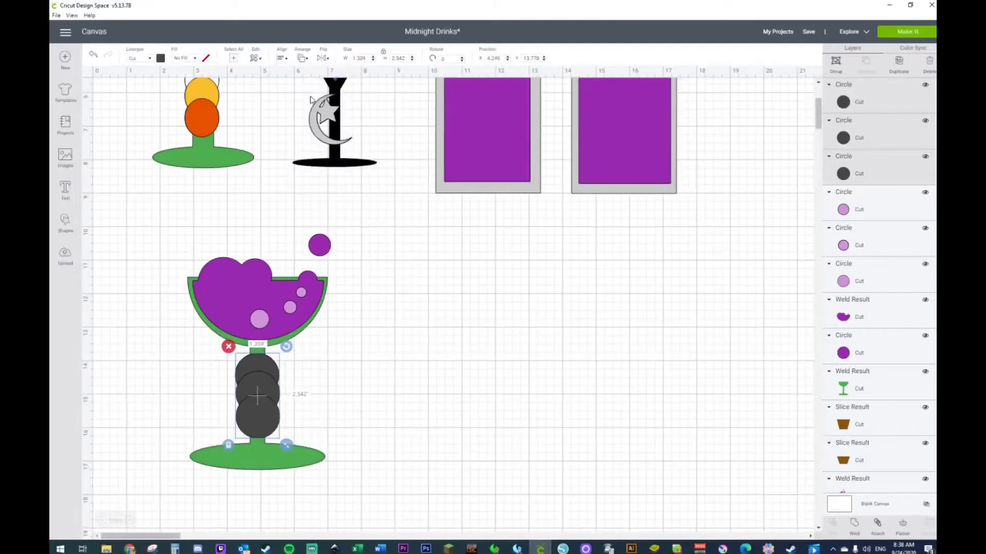
click(451, 357)
Color the lowest stem circle dark orange and the middle stem circle light orange.
click(251, 414)
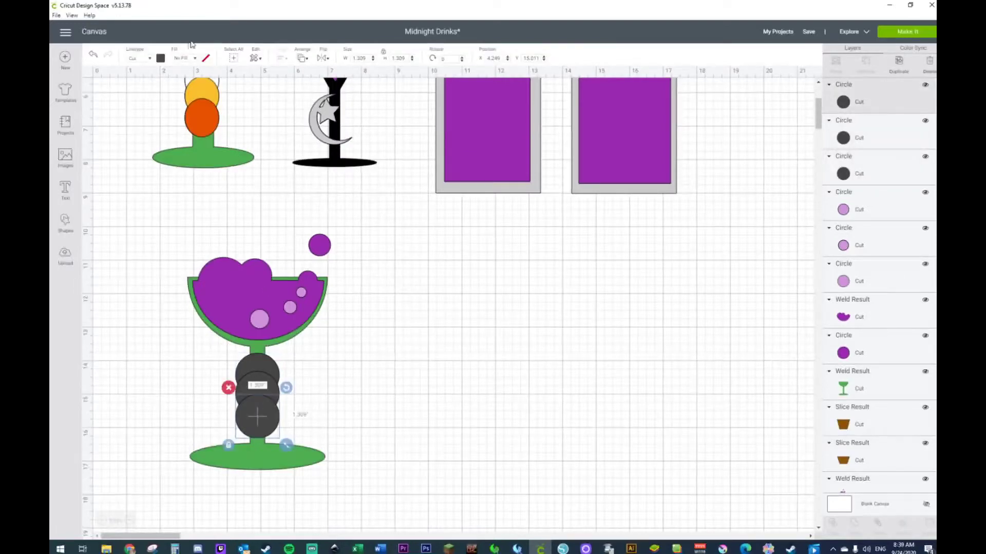
click(160, 59)
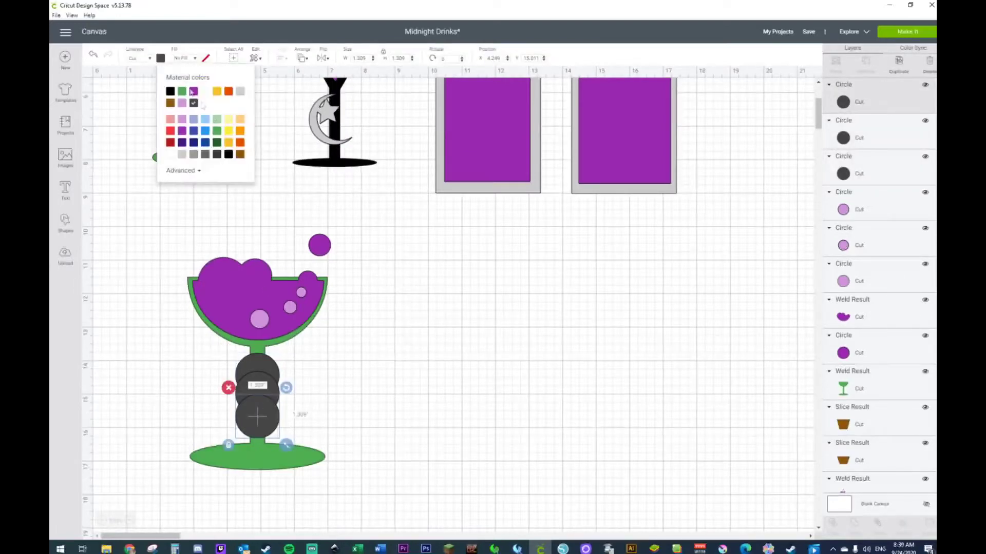
click(241, 143)
click(261, 386)
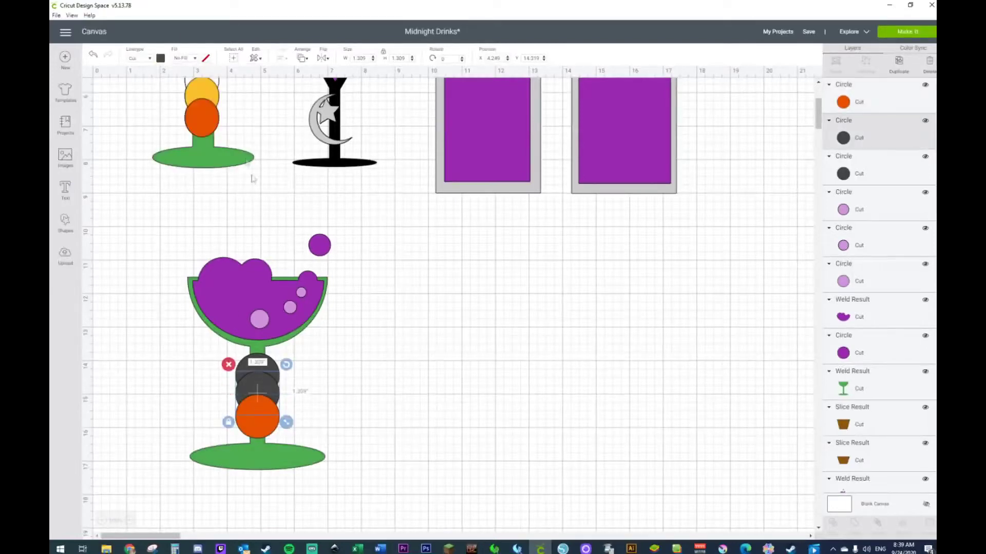
click(160, 59)
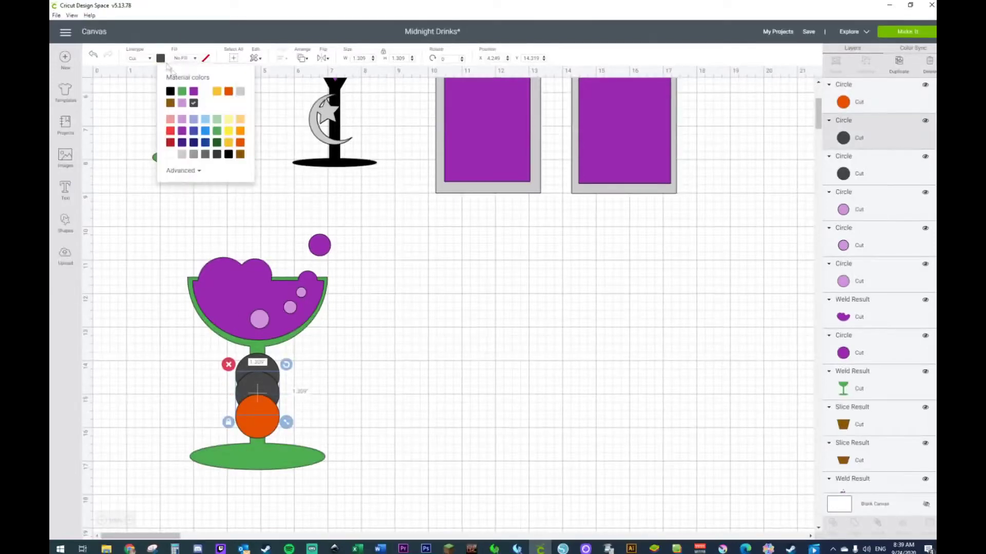
click(240, 132)
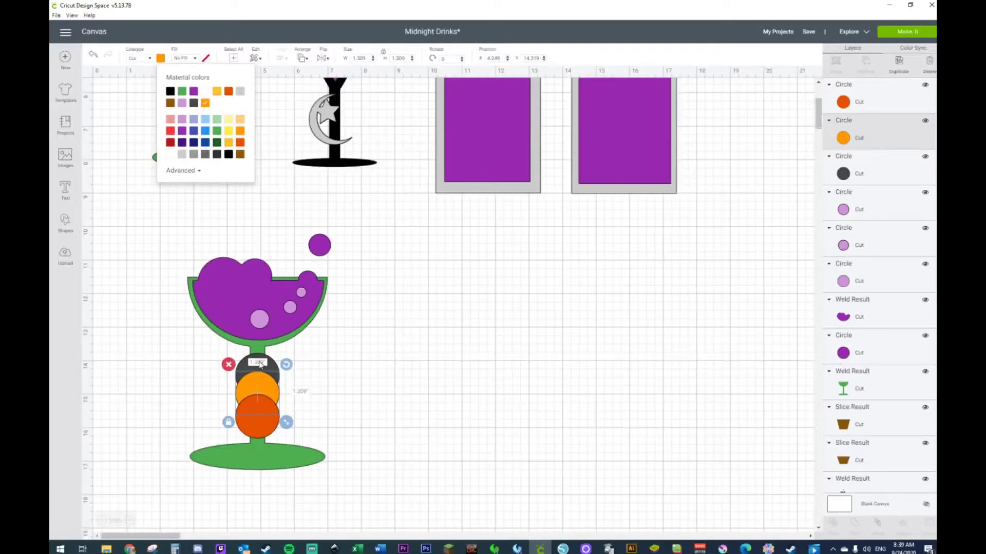
Color the uppermost stem circle white.
click(260, 365)
click(161, 58)
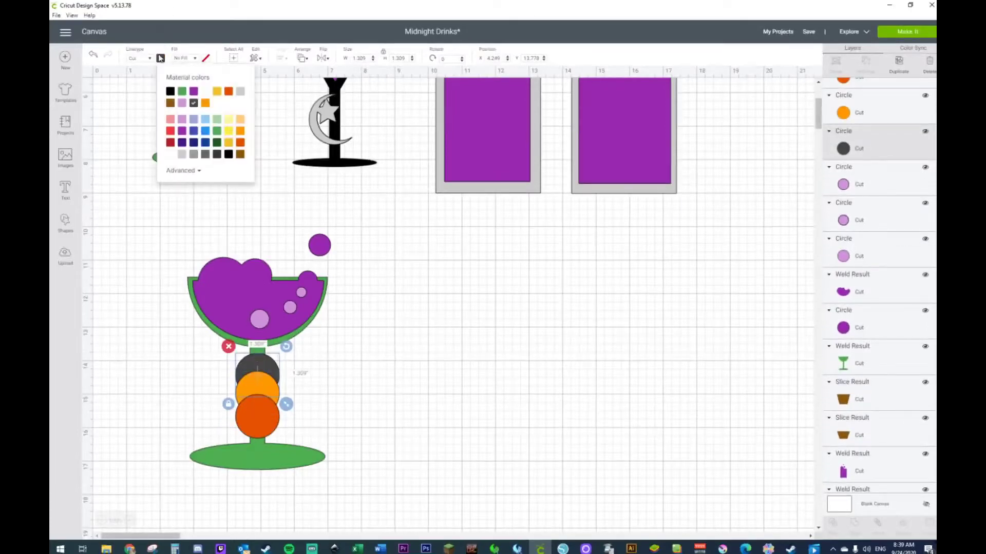
click(205, 92)
click(492, 291)
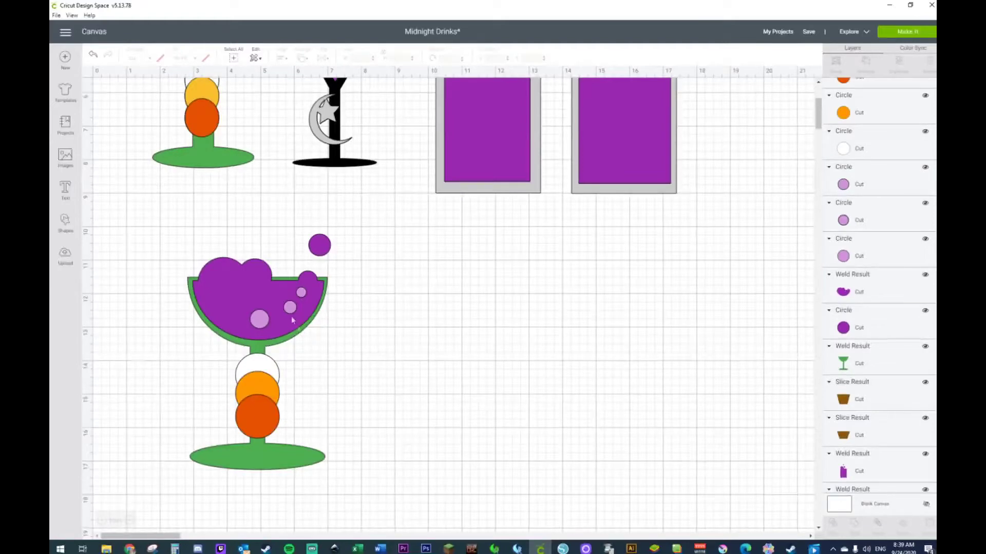
Recolor the goblet's purple liquid dark orange and the largest light purple bubble inside it orange.
click(235, 280)
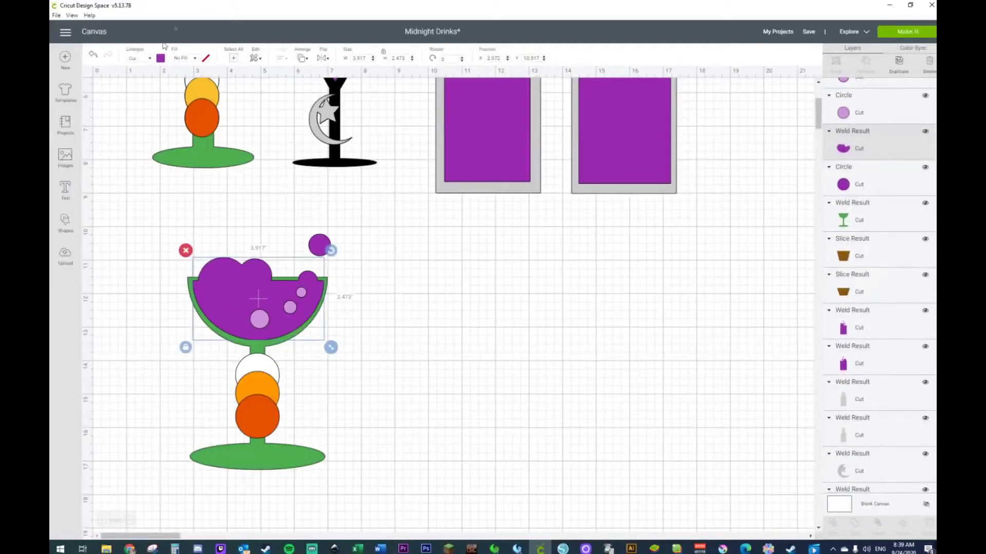
click(160, 58)
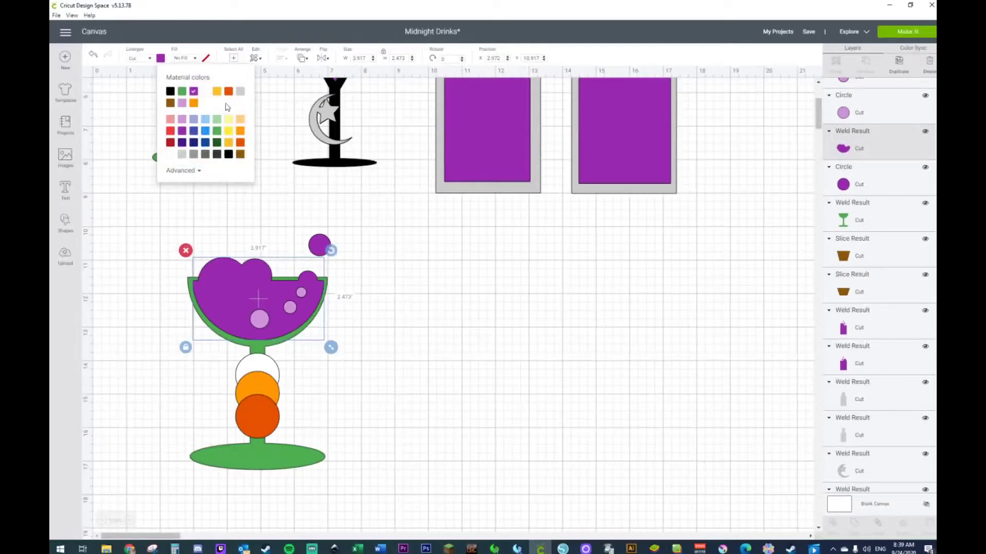
click(261, 319)
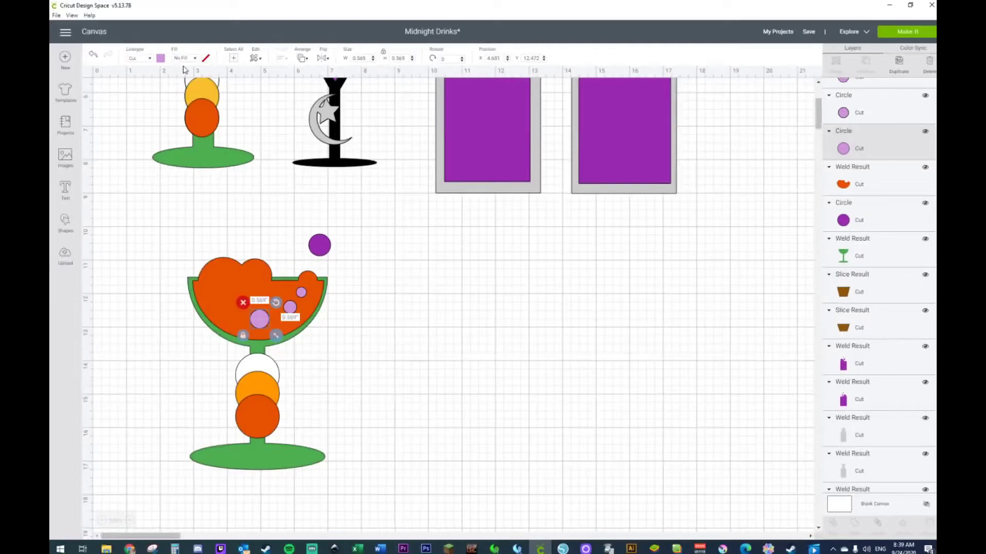
click(162, 58)
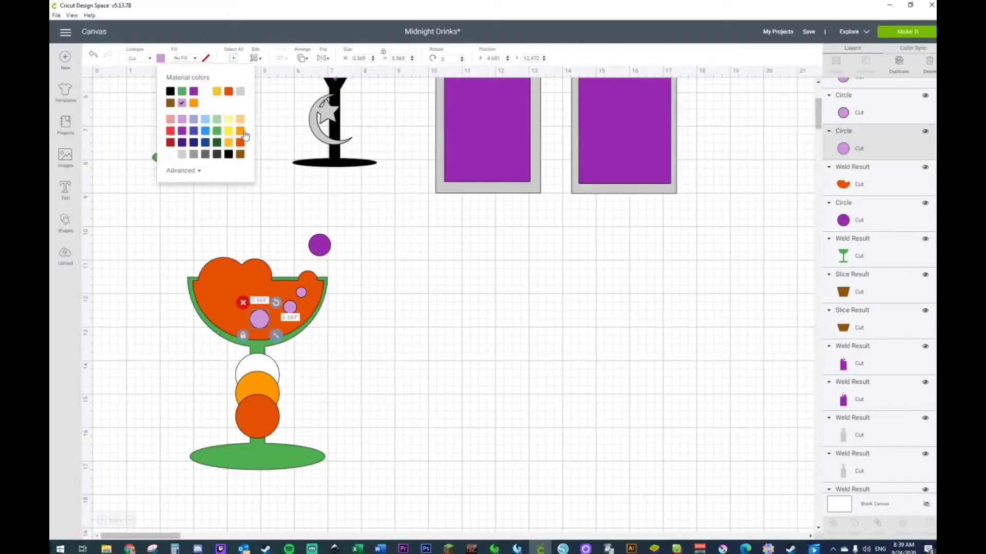
Recolor the medium bubble in the liquid pale orange and the smallest bubble white.
click(289, 308)
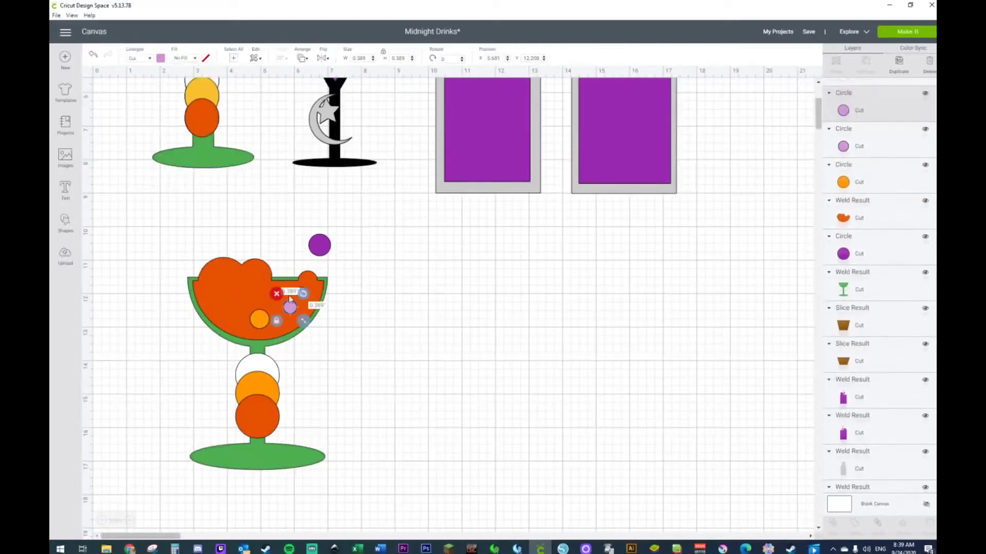
click(161, 60)
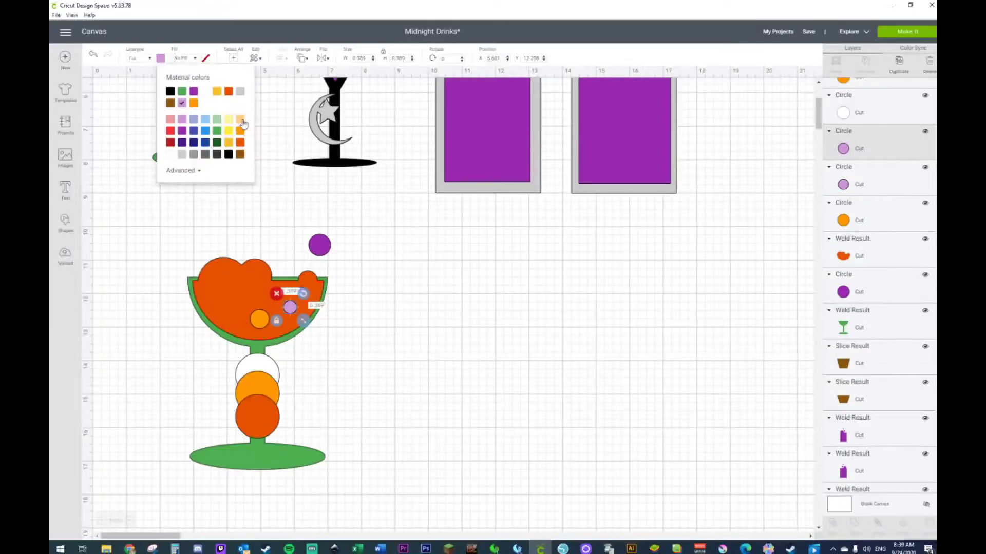
click(241, 120)
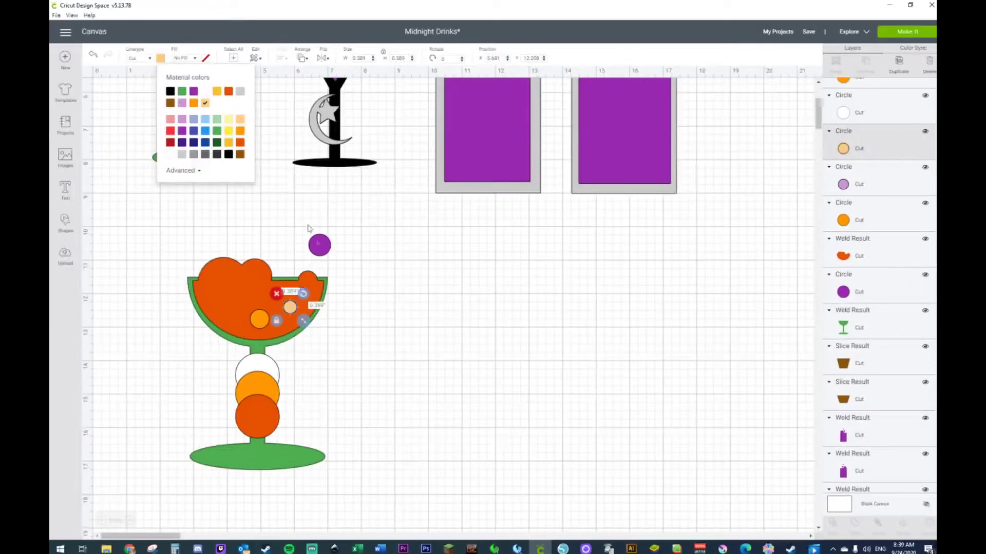
click(361, 267)
click(302, 293)
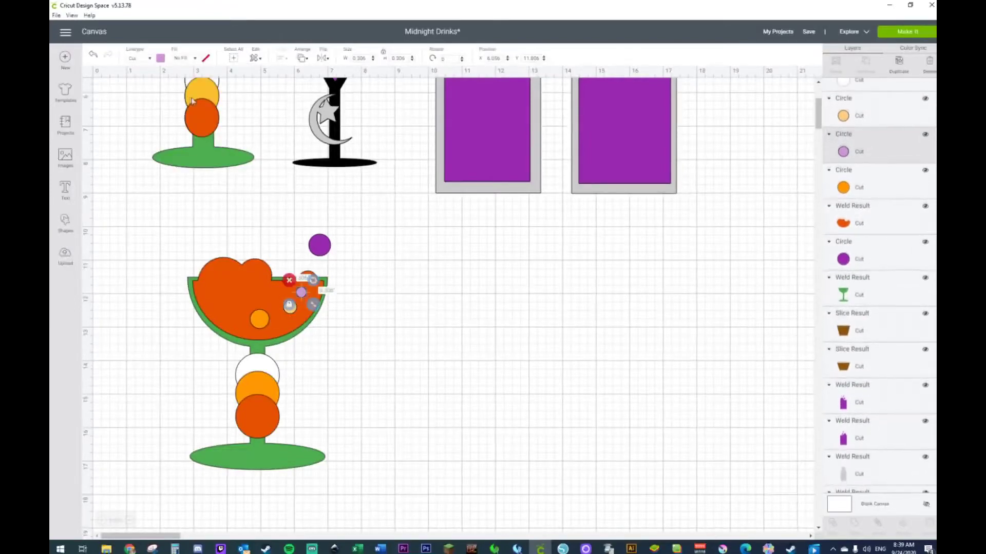
click(161, 59)
click(203, 93)
Recolor the loose purple circle floating above the goblet's rim golden yellow.
click(319, 245)
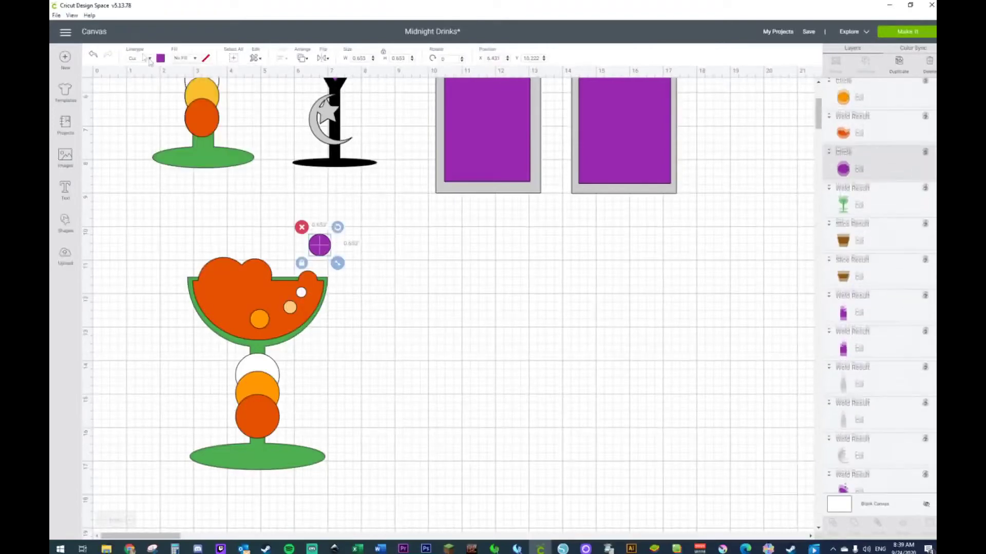
click(161, 59)
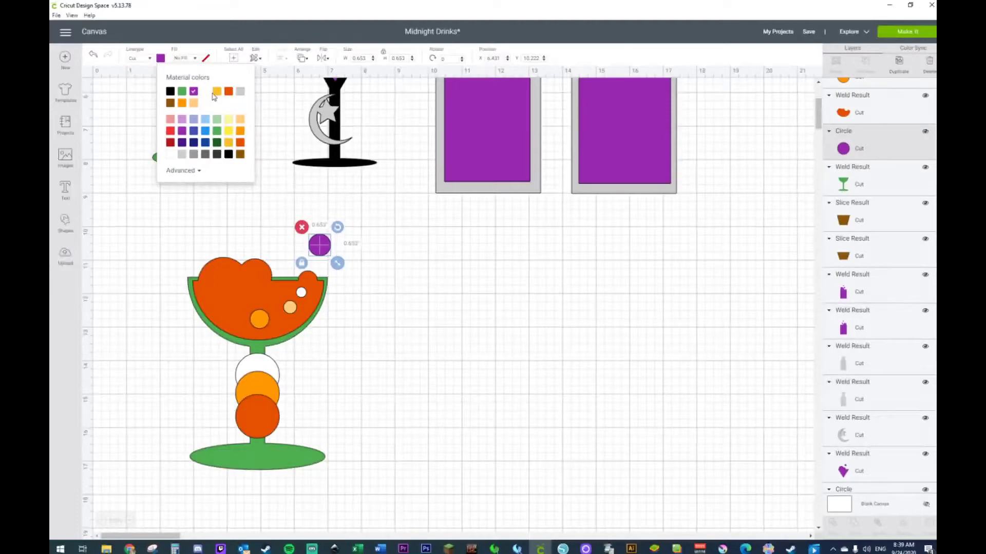
click(216, 92)
click(413, 324)
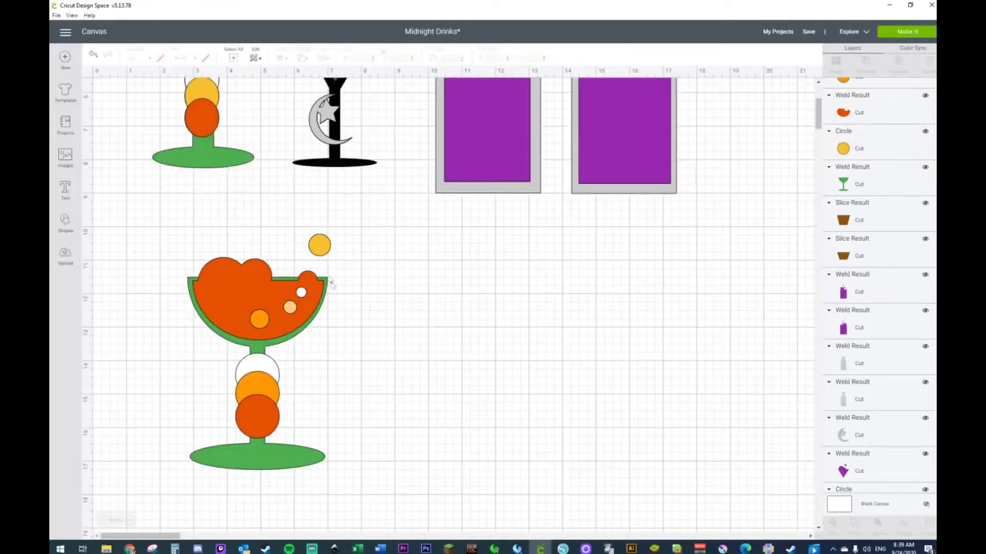
Move the loose golden yellow circle slightly closer to the orange potion goblet's rim.
drag(322, 251, 320, 256)
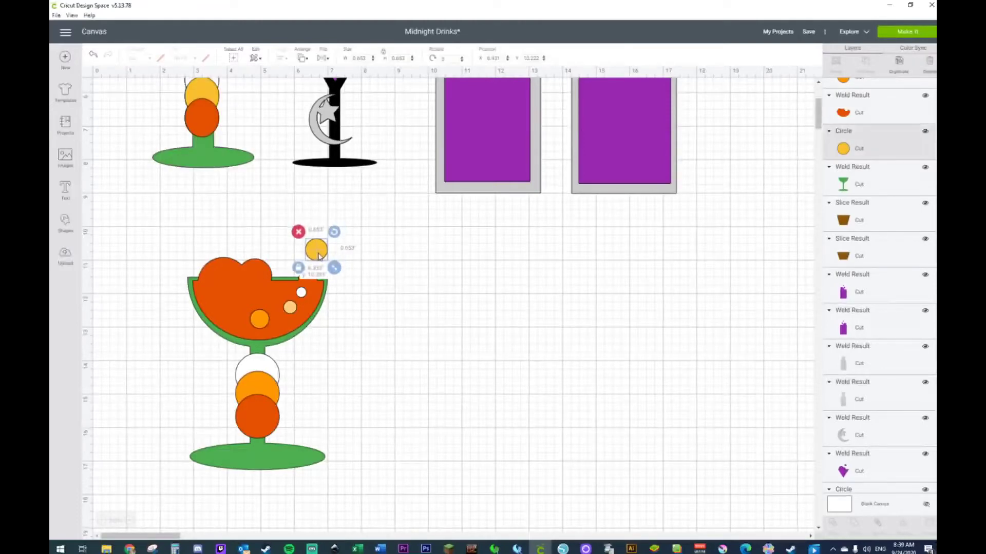
click(244, 458)
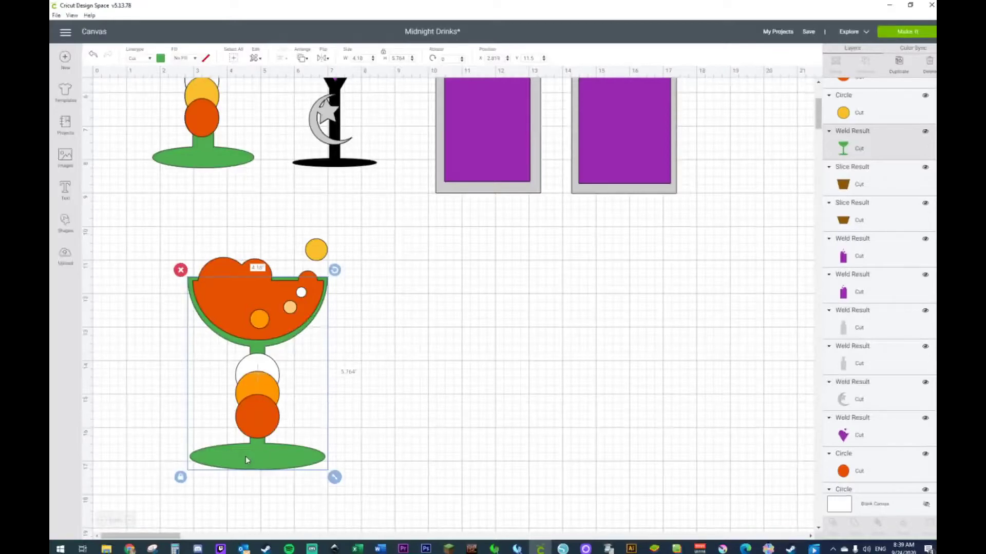
click(386, 334)
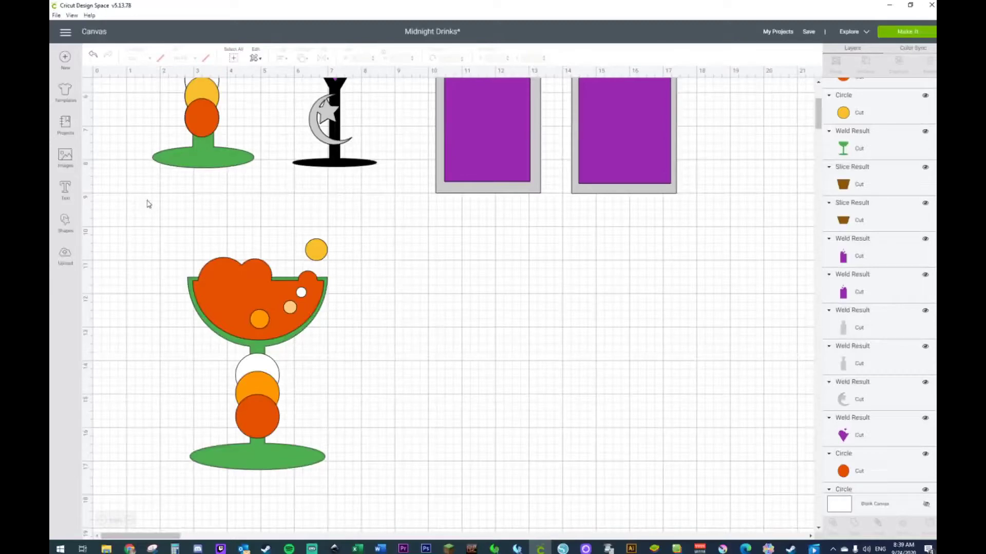
Scale down the whole orange potion goblet with its bubbles and stem circles and place it beneath the original green goblet.
drag(158, 229, 257, 385)
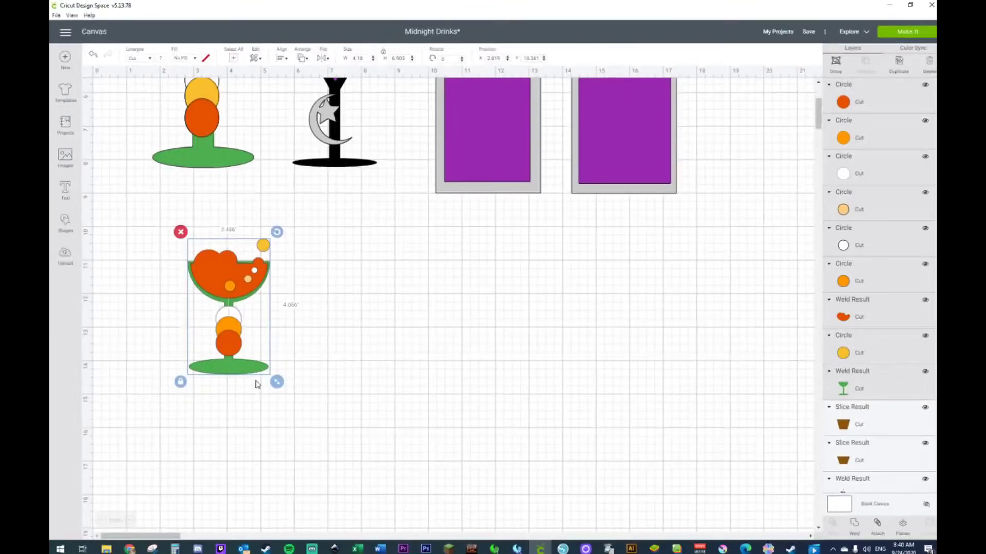
drag(257, 384, 187, 387)
click(320, 379)
scroll(329, 378, up, 3)
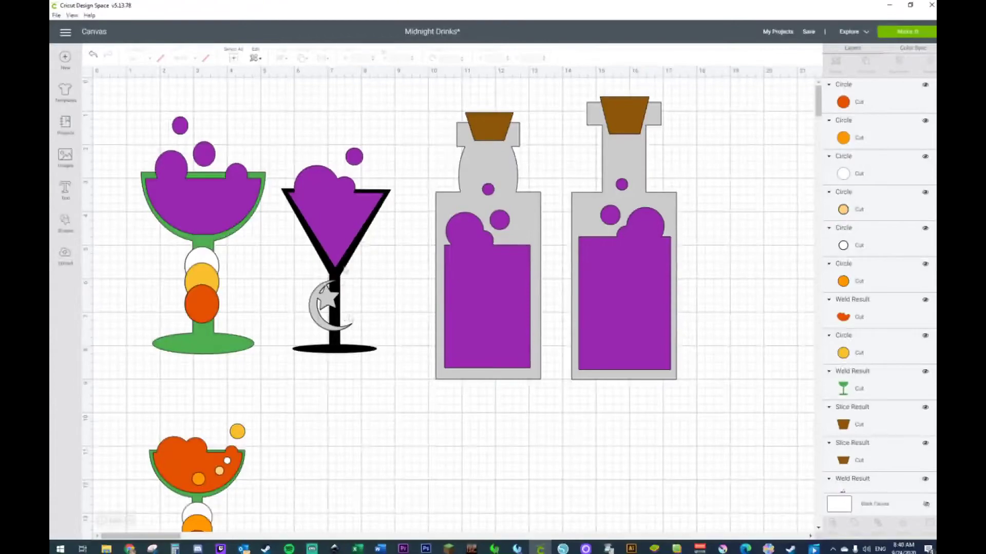
scroll(406, 464, down, 2)
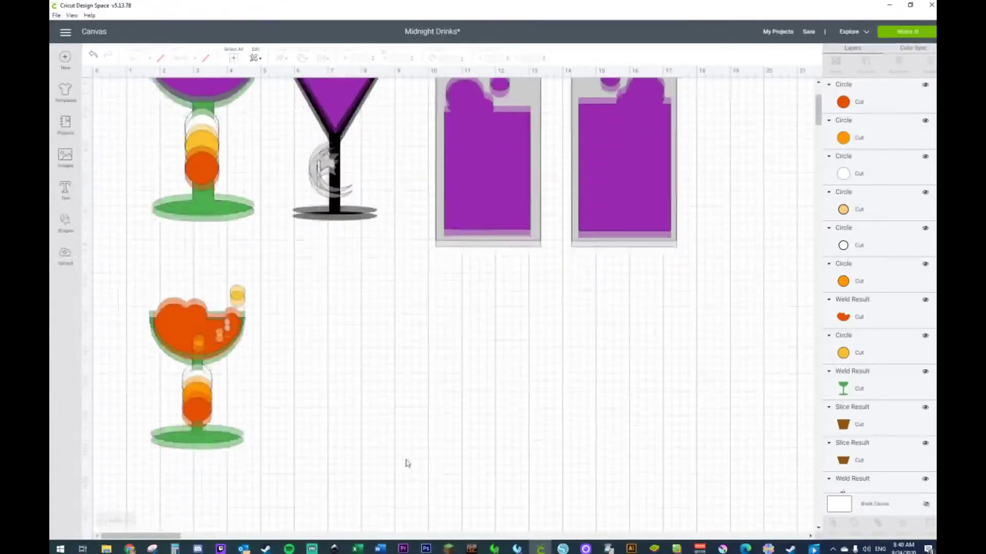
Add a triangle, a square and a circle, moving the triangle and circle to empty canvas space beside the orange goblet.
click(65, 222)
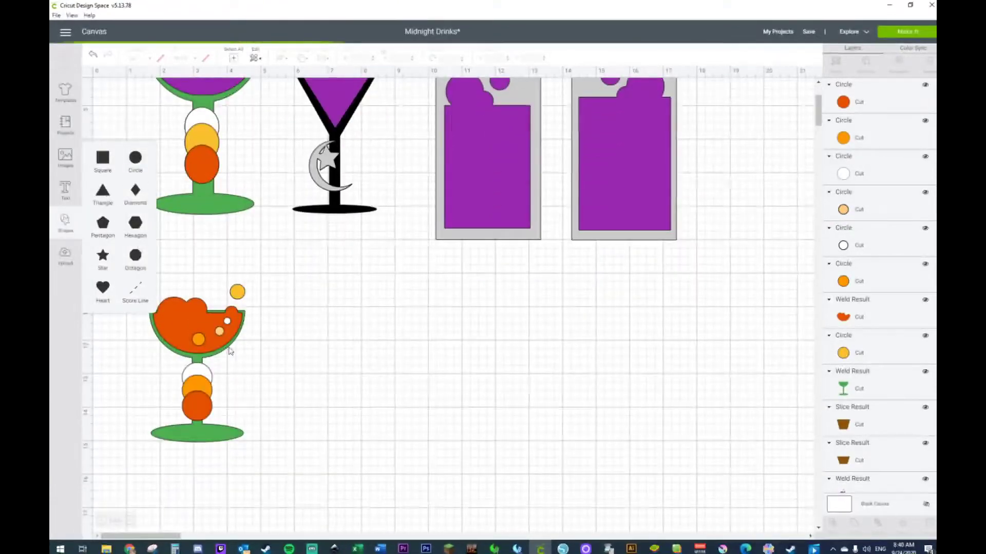
click(107, 200)
drag(219, 227, 390, 322)
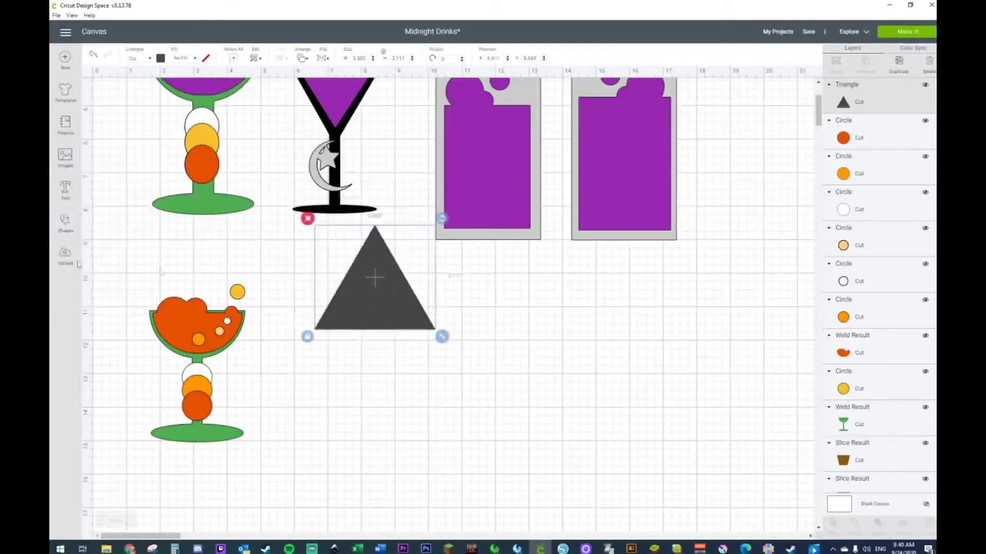
click(65, 222)
click(105, 159)
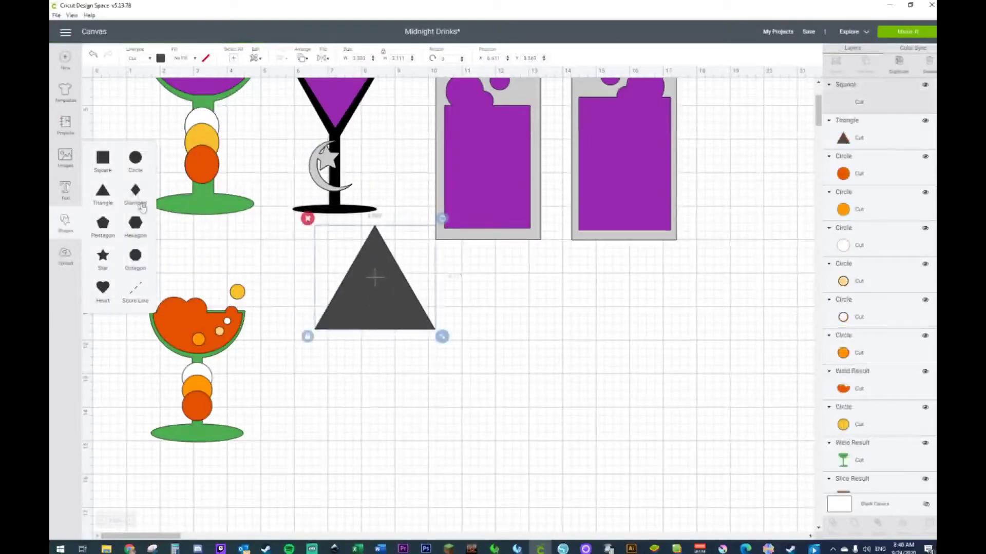
click(65, 222)
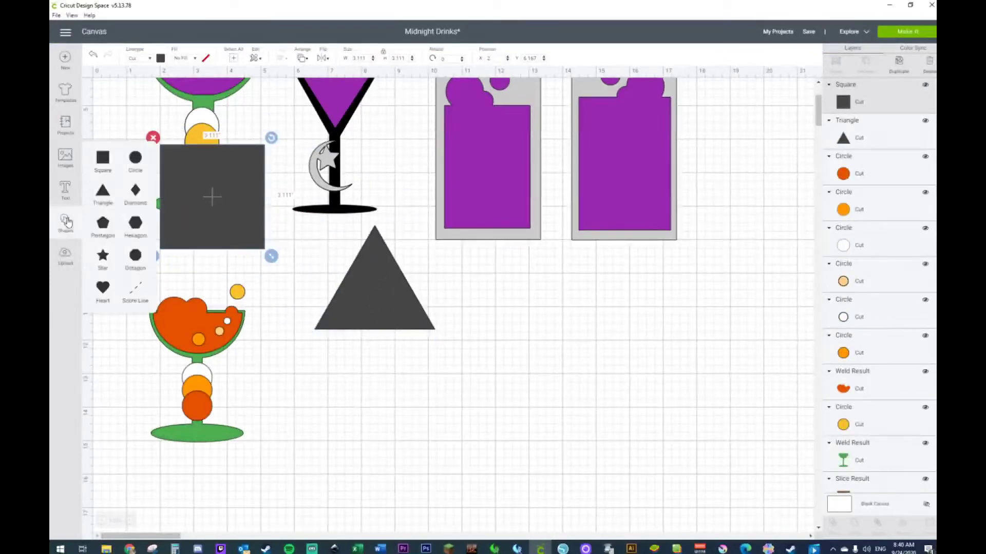
click(135, 159)
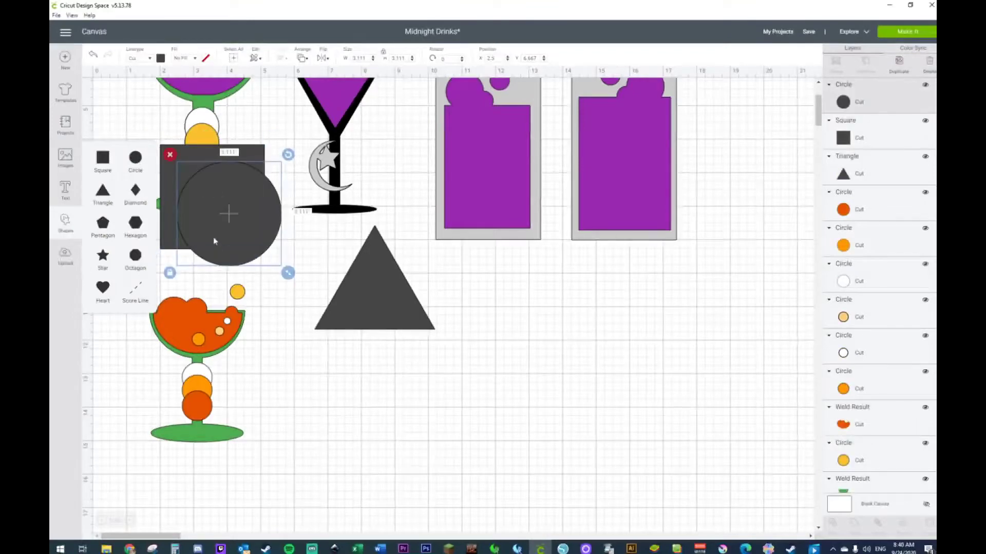
drag(214, 237, 627, 332)
Rotate the triangle 180 degrees and scale it down to about 2.73 inches wide as the glass bowl.
click(351, 301)
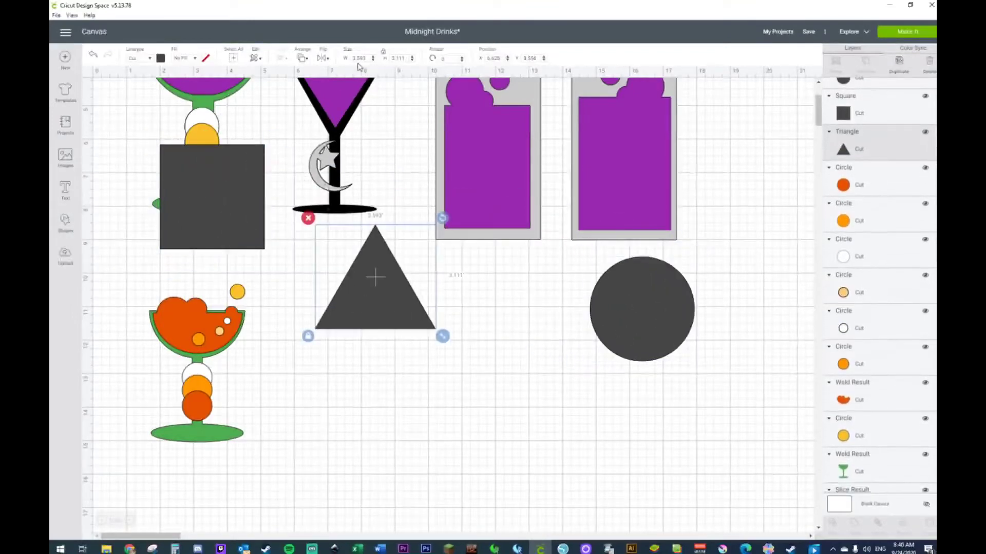
key(Delete)
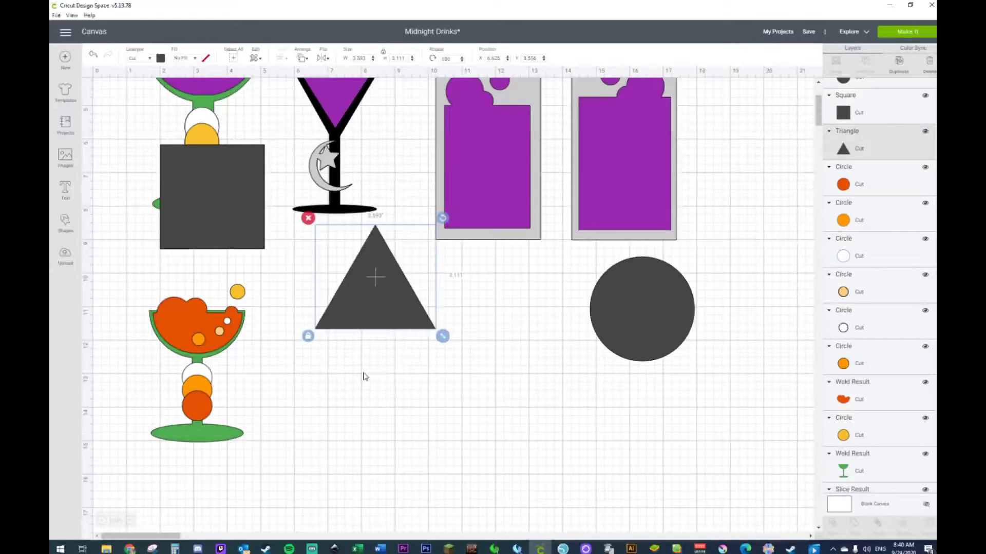
drag(377, 345, 388, 384)
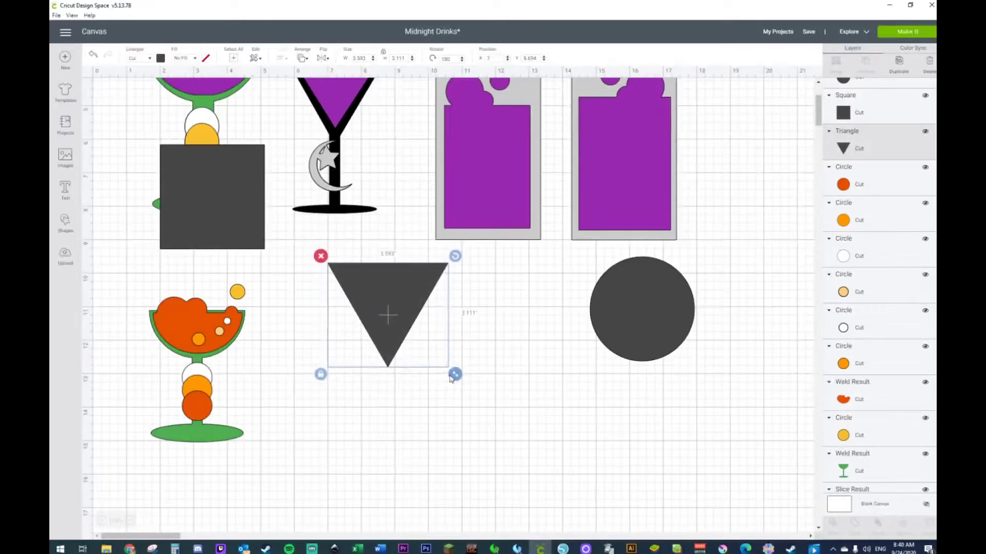
drag(455, 375, 425, 348)
Reshape the square into a thin vertical stem and place it at the lower tip of the inverted triangle.
drag(204, 241, 476, 397)
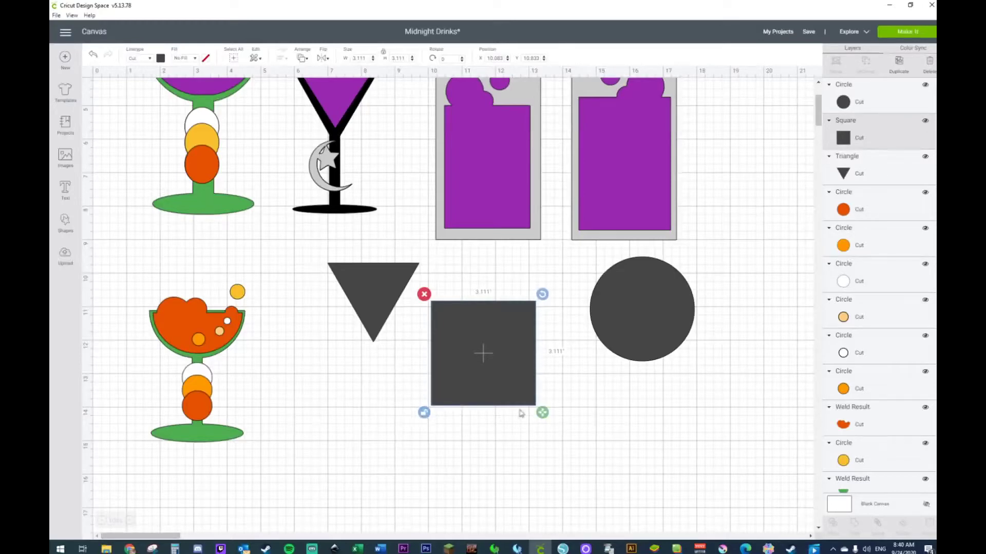
drag(542, 412, 439, 426)
drag(417, 384, 371, 388)
Flatten the gray circle into an ellipse about 2.49 by 0.42 inches and place it as the base under the stem.
click(652, 323)
drag(652, 324, 504, 390)
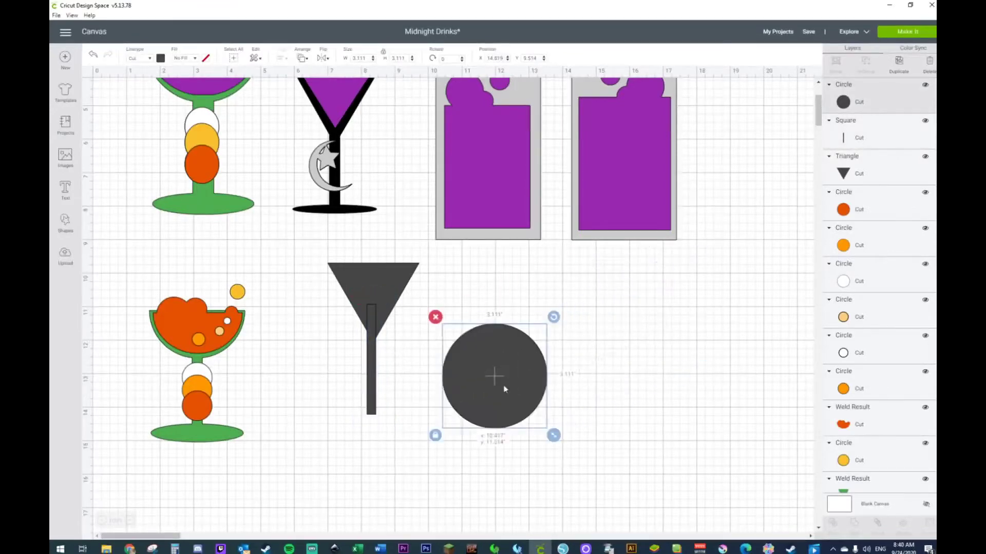
drag(554, 437, 381, 413)
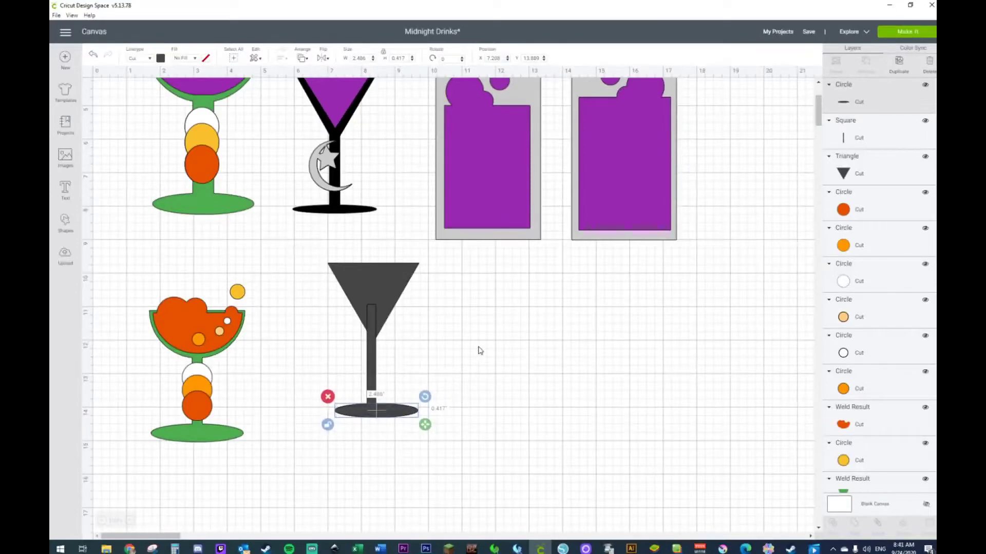
Center the triangle, stem and base horizontally with each other and move them beneath the original black martini glass.
drag(300, 261, 429, 460)
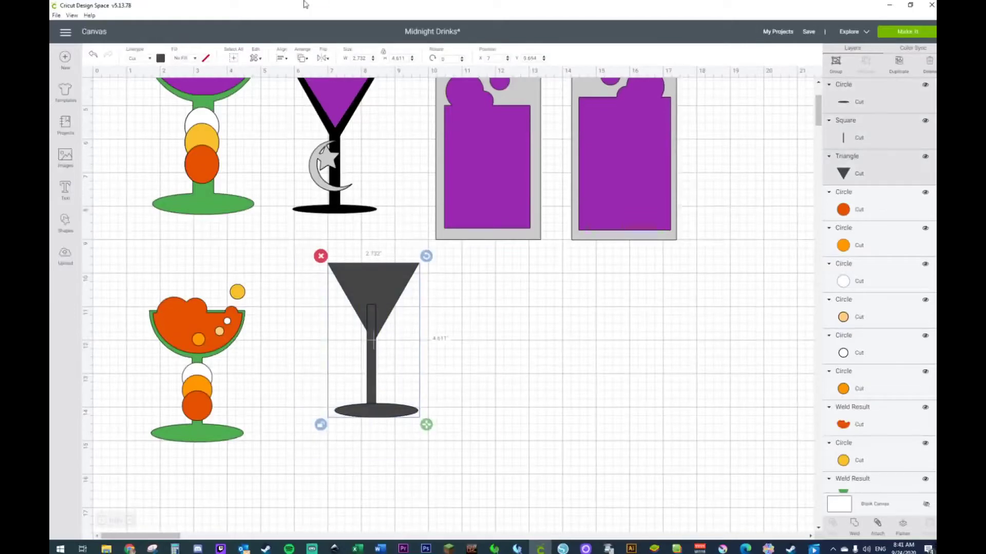
click(280, 58)
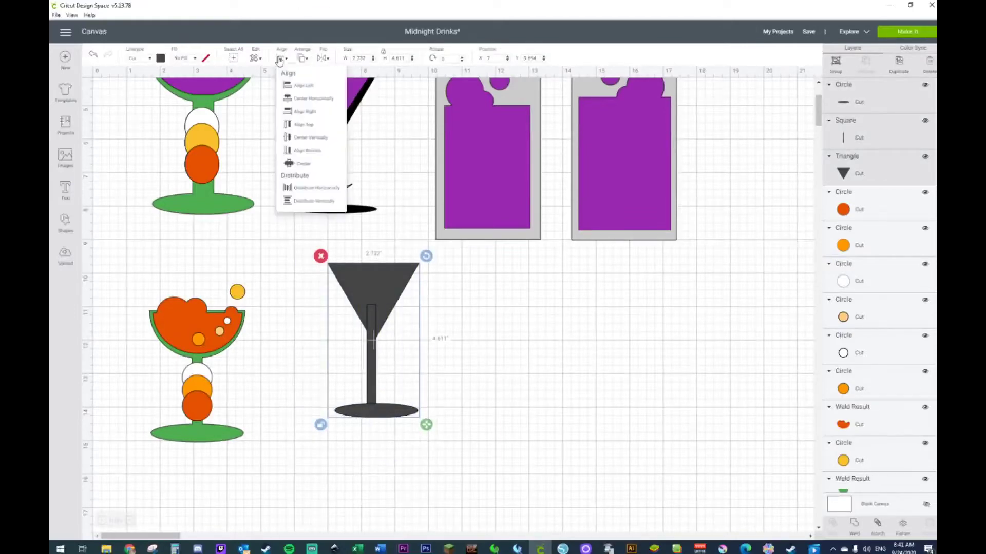
click(291, 99)
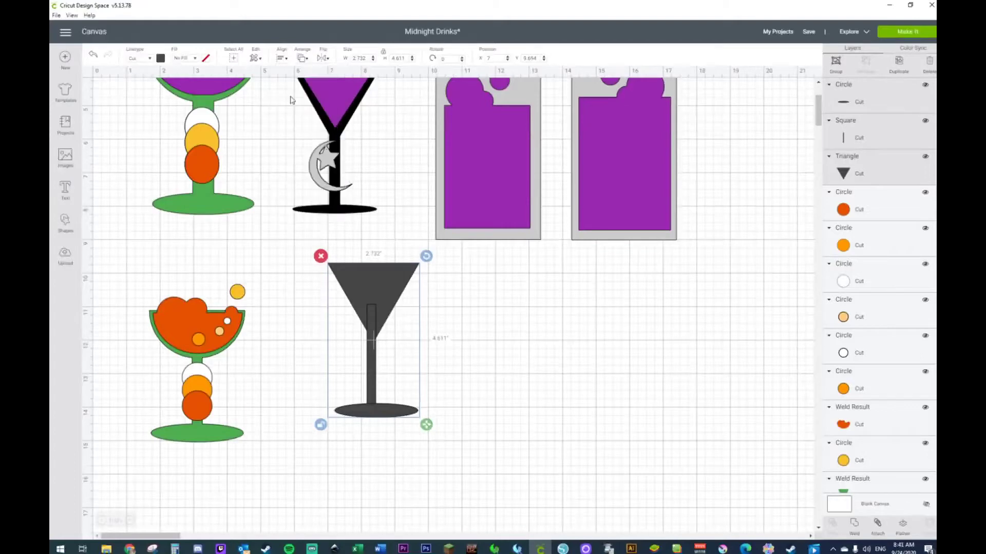
click(470, 363)
drag(316, 253, 423, 438)
drag(375, 369, 334, 395)
click(506, 327)
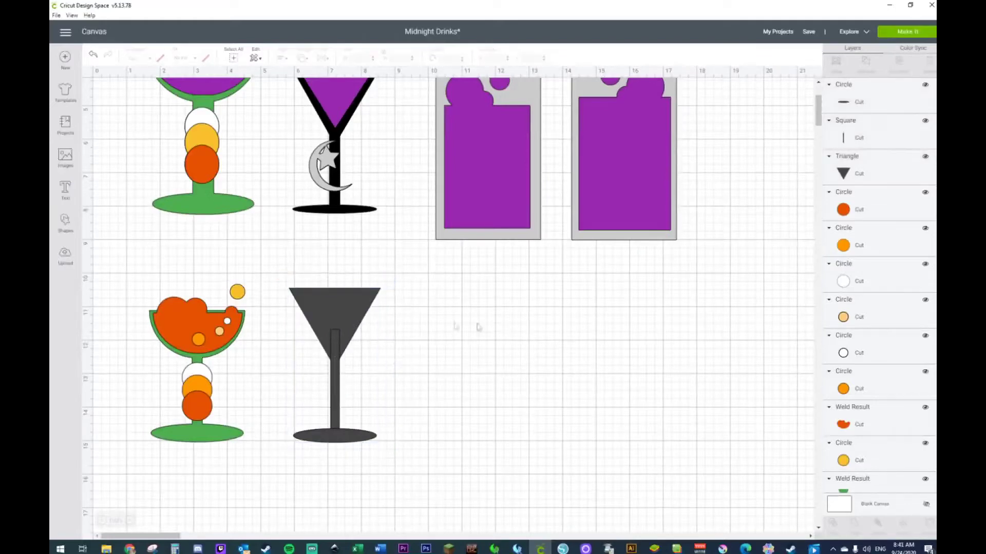
Duplicate the inverted triangle and place the copy on empty canvas beside the glass.
click(344, 303)
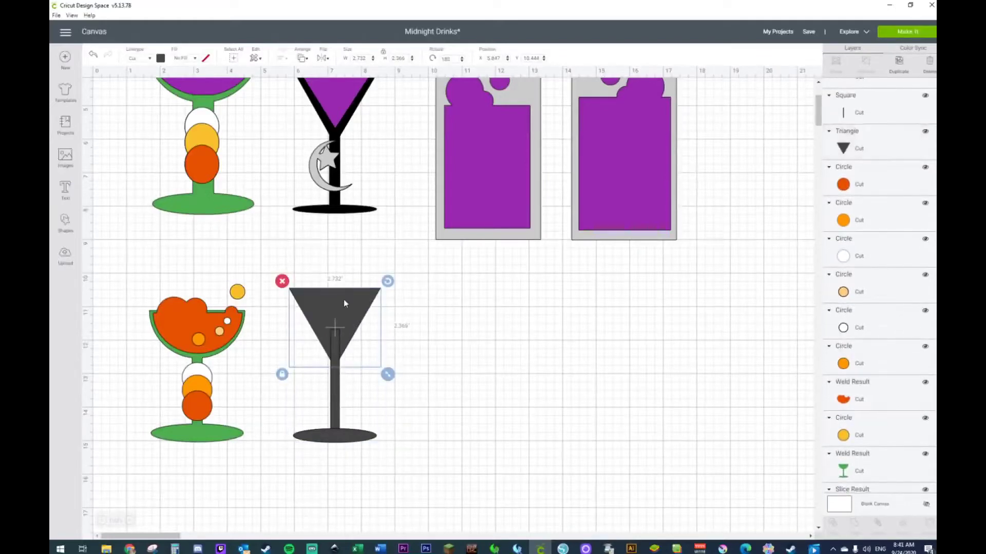
key(ctrl+d)
drag(344, 303, 511, 299)
Weld the original triangle, stem and elliptical base into one martini glass shape.
drag(308, 270, 355, 445)
right_click(350, 427)
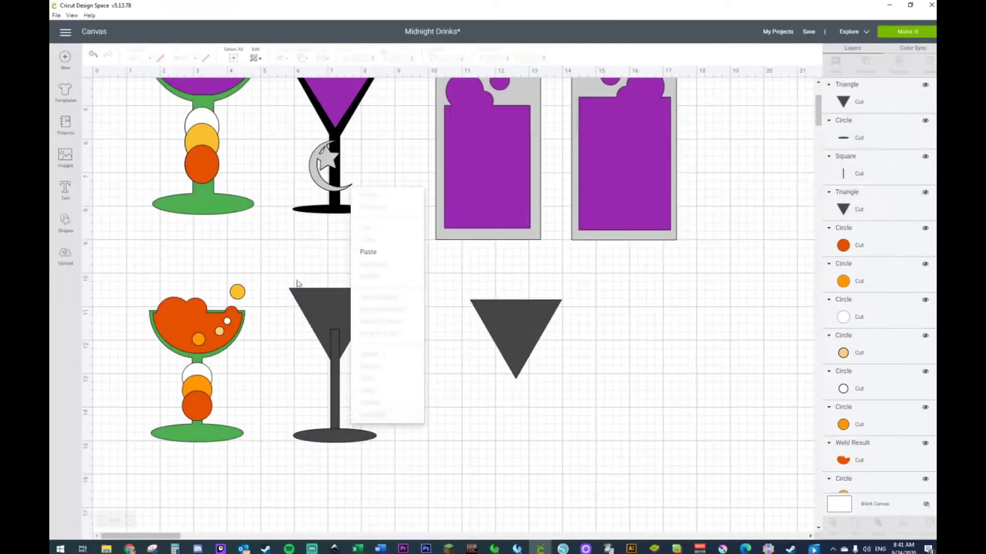
click(293, 269)
drag(293, 269, 373, 457)
right_click(356, 444)
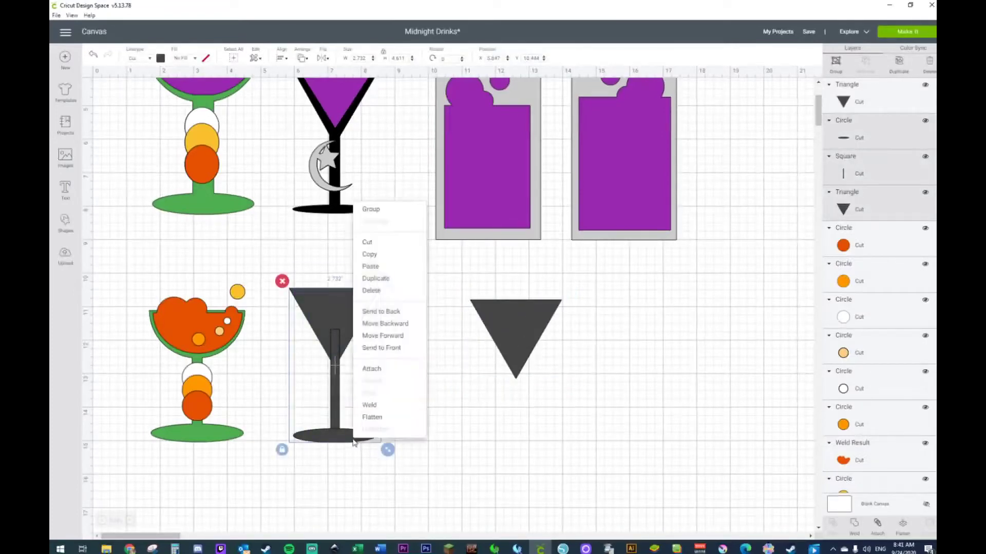
click(364, 404)
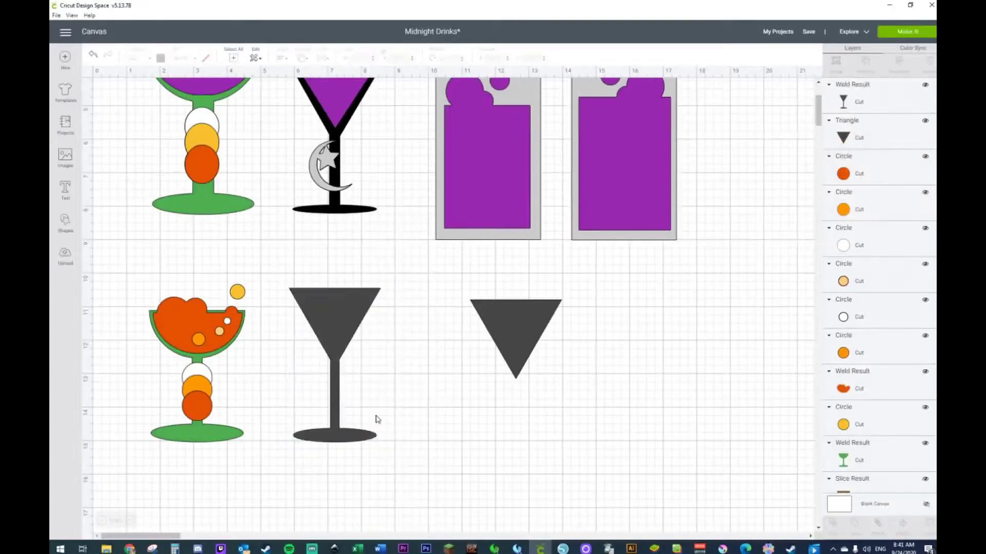
Shrink the copied triangle to about 2.18 inches wide and place it inside the bowl, in front of the welded glass.
click(524, 322)
drag(568, 386, 550, 368)
drag(487, 339, 391, 347)
right_click(384, 333)
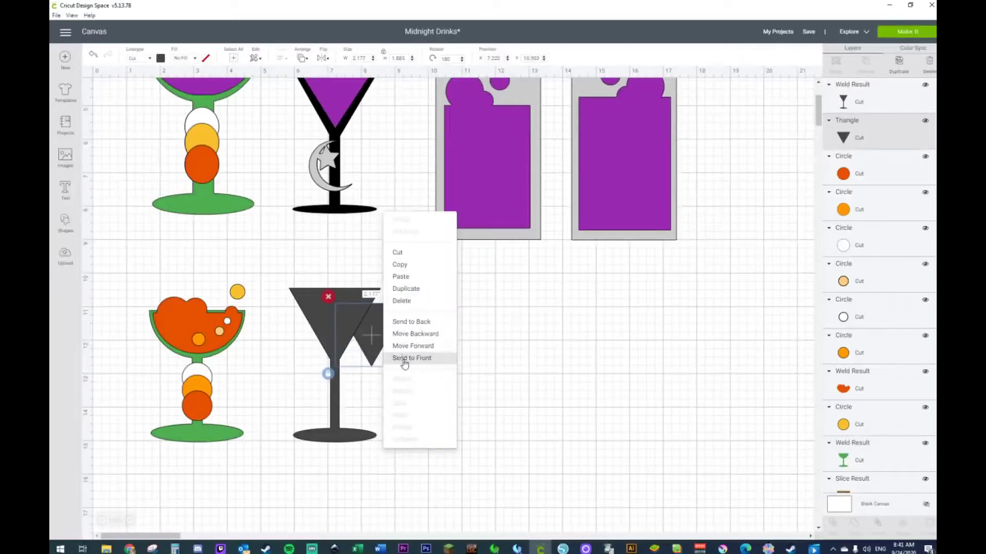
click(397, 355)
drag(390, 336, 353, 328)
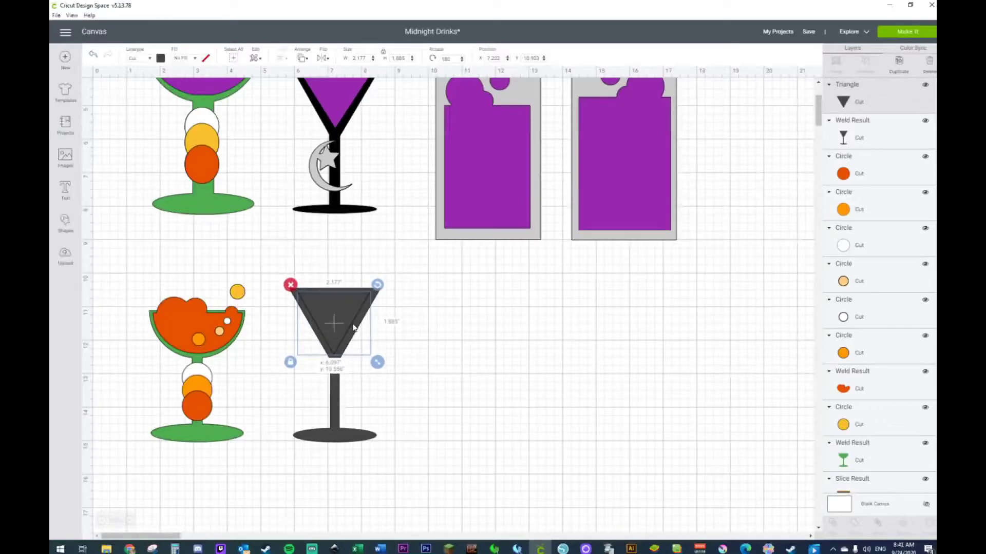
click(415, 394)
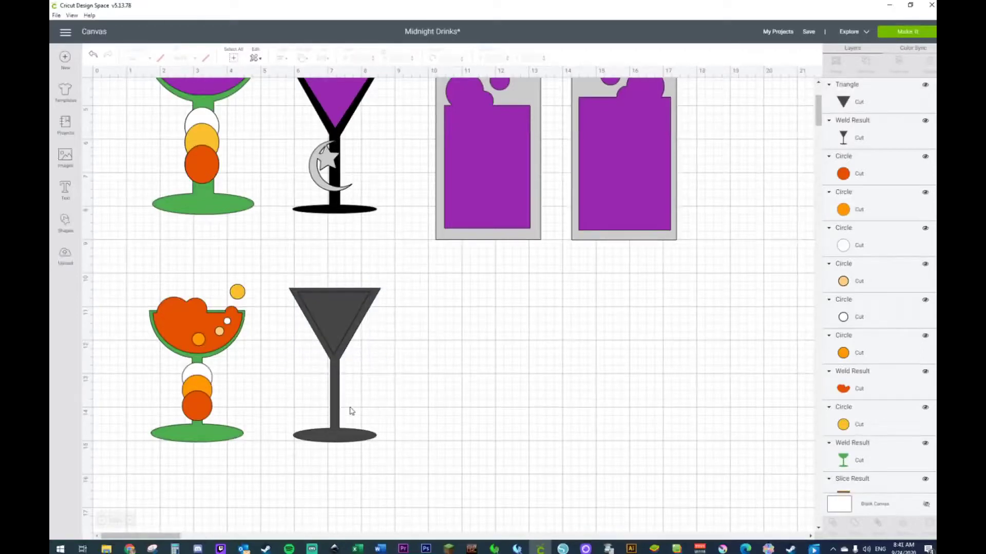
Color the welded martini glass black.
drag(351, 411, 339, 420)
click(93, 54)
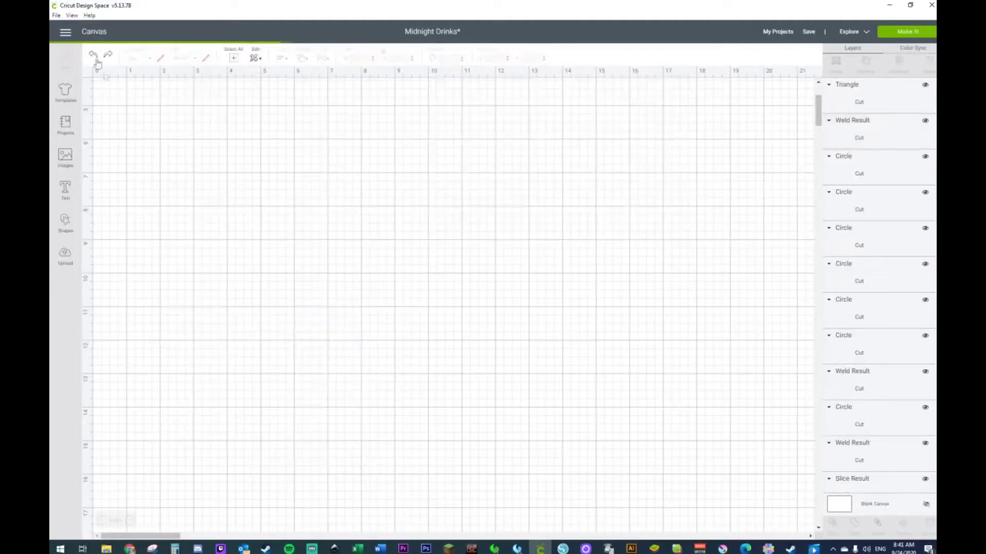
click(323, 439)
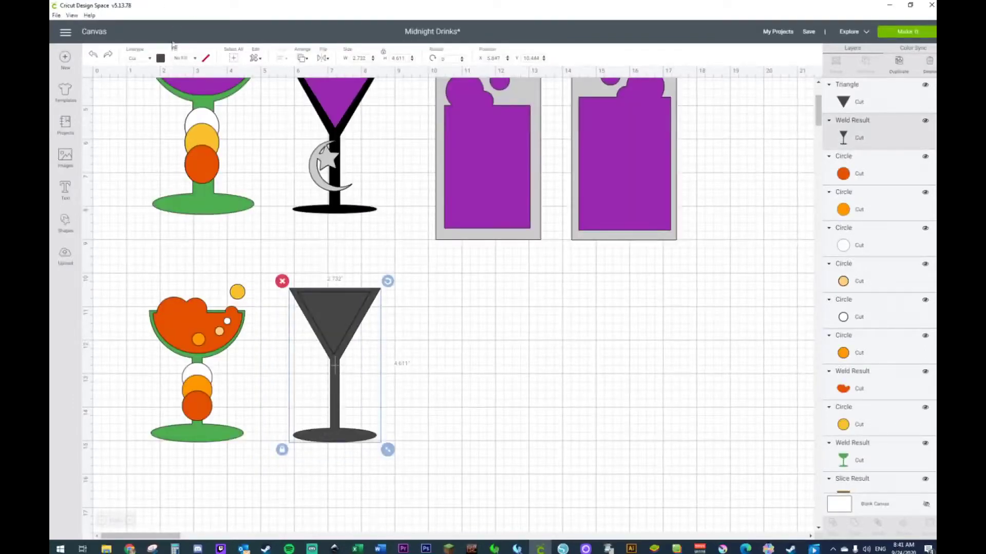
click(161, 58)
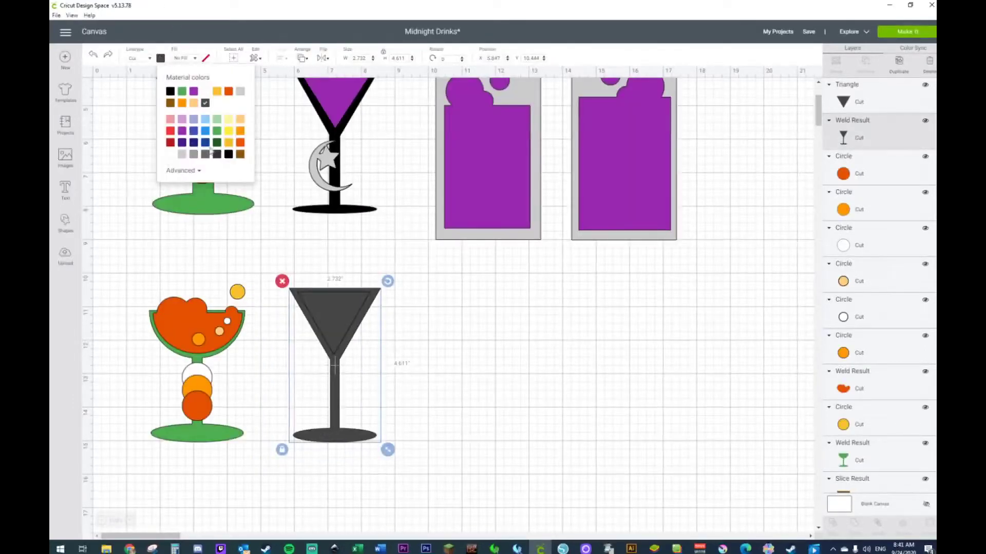
click(230, 156)
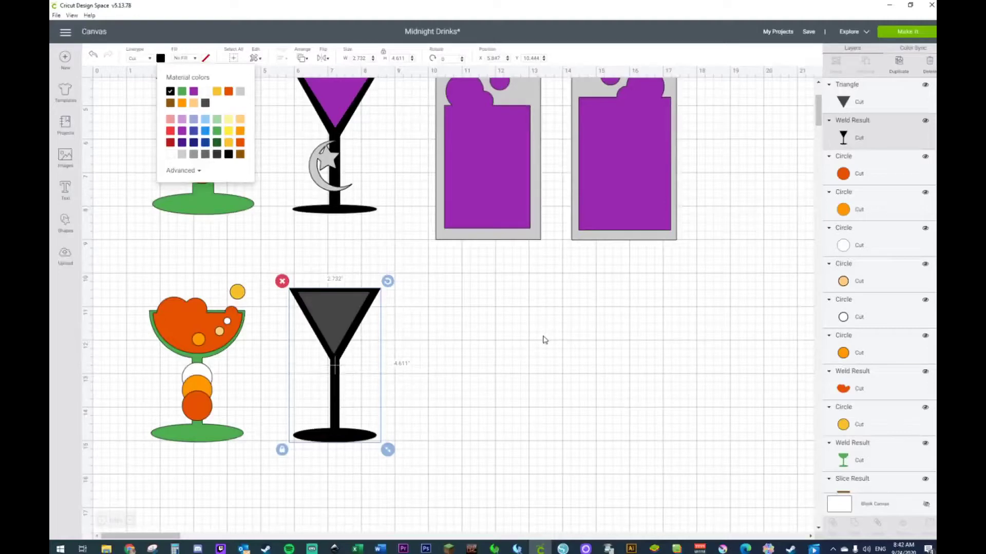
click(436, 355)
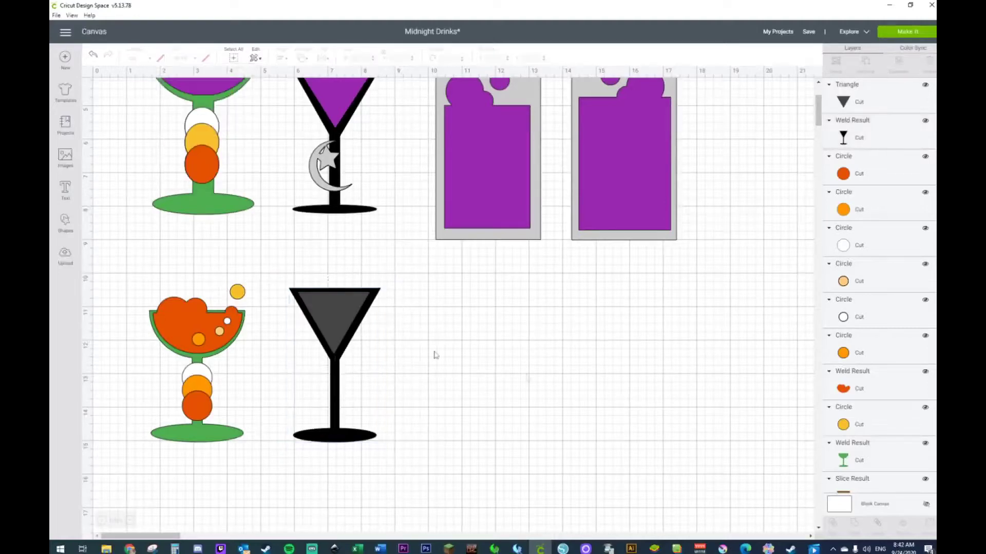
Nudge the inner triangle to the middle of the bowl and color it purple.
click(338, 313)
drag(337, 309, 339, 309)
click(160, 58)
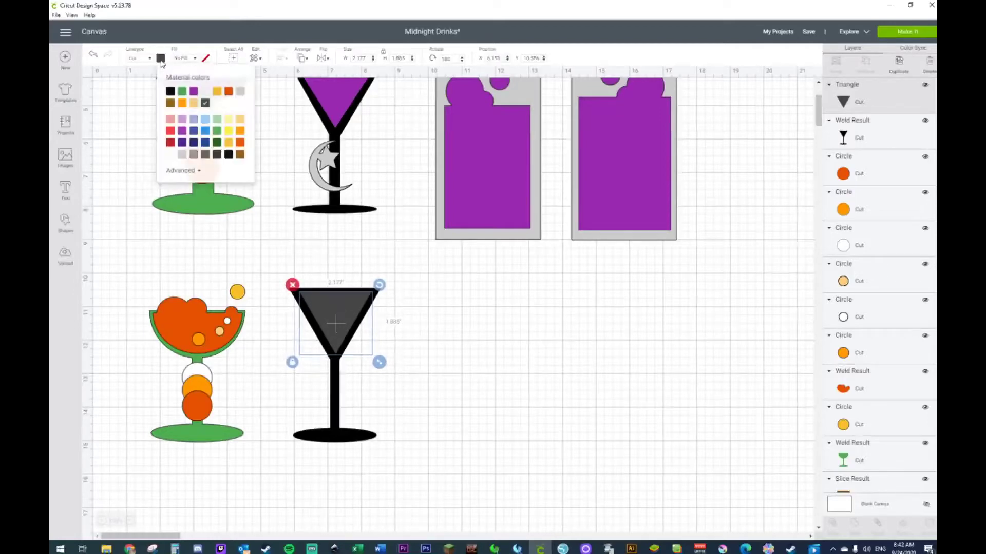
click(193, 92)
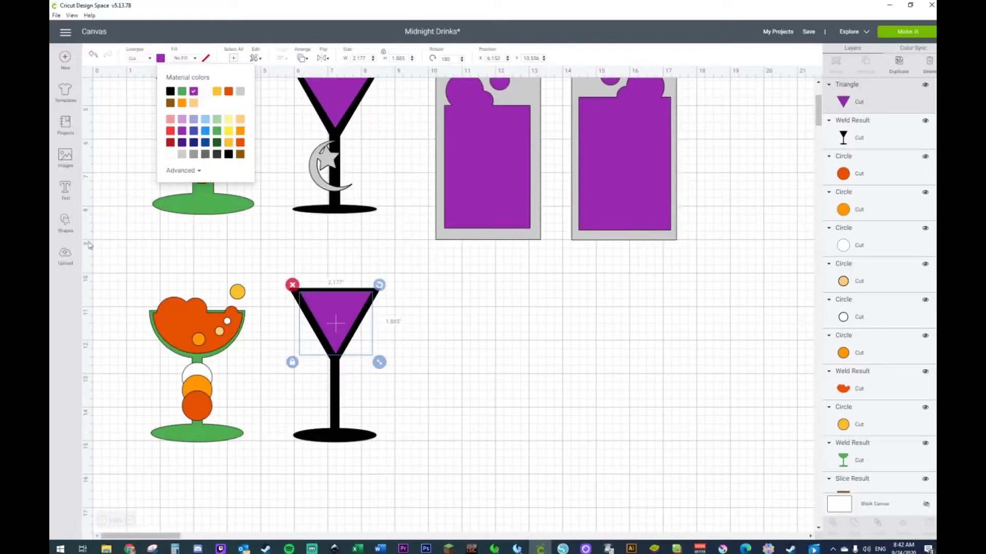
Add a circle about 0.61 inches wide and duplicate it, placing two overlapping on the martini's rim and a spare beside the glass.
click(69, 235)
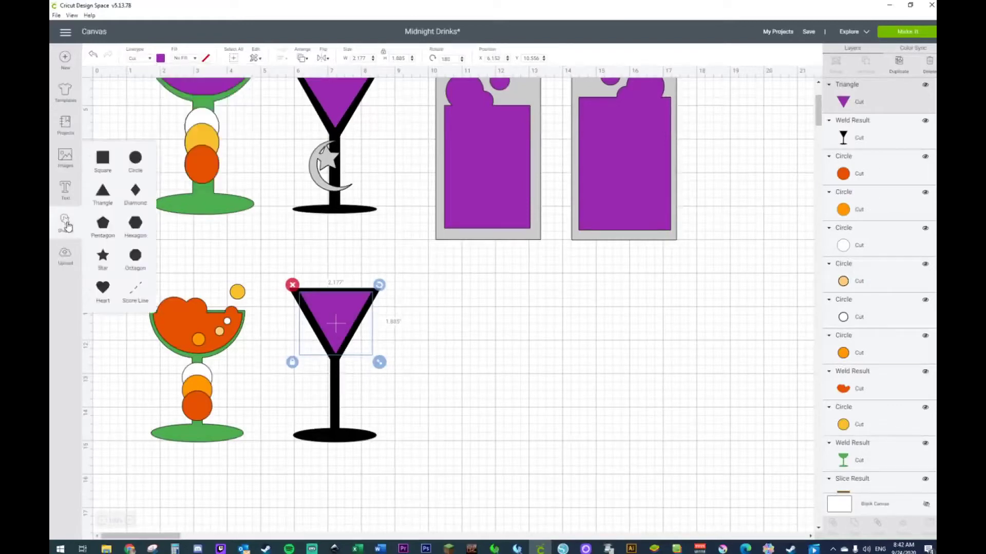
click(135, 157)
drag(201, 202, 445, 338)
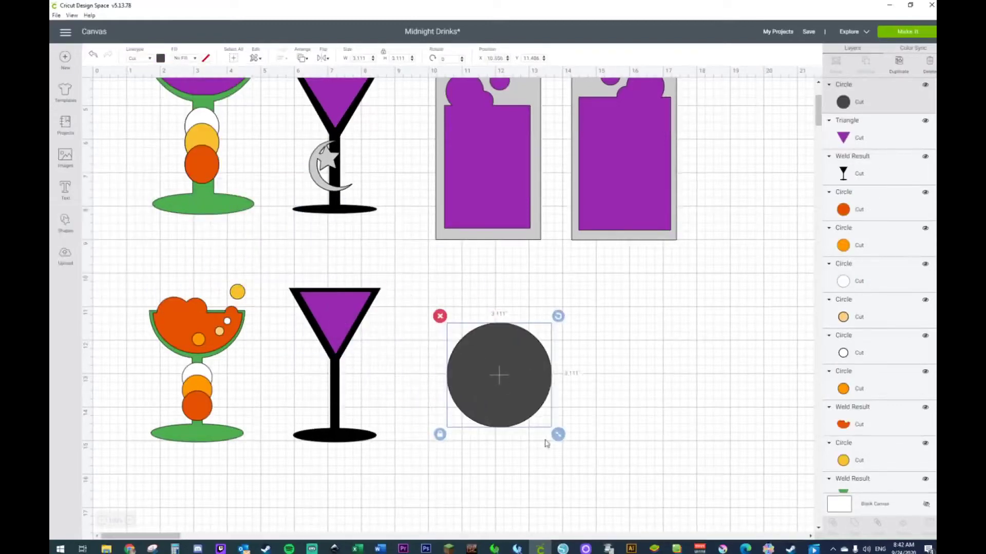
drag(541, 415, 341, 302)
key(ctrl+d)
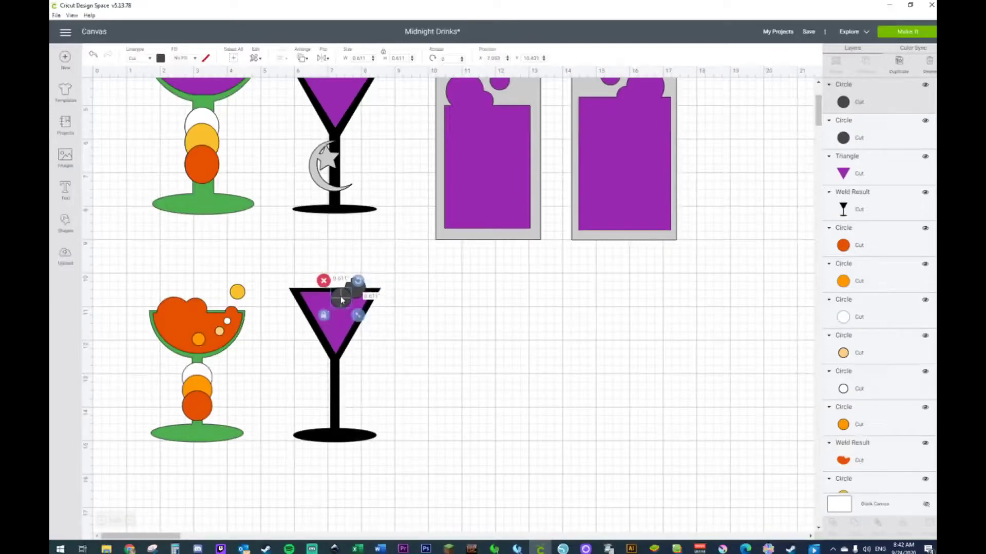
key(ctrl+d)
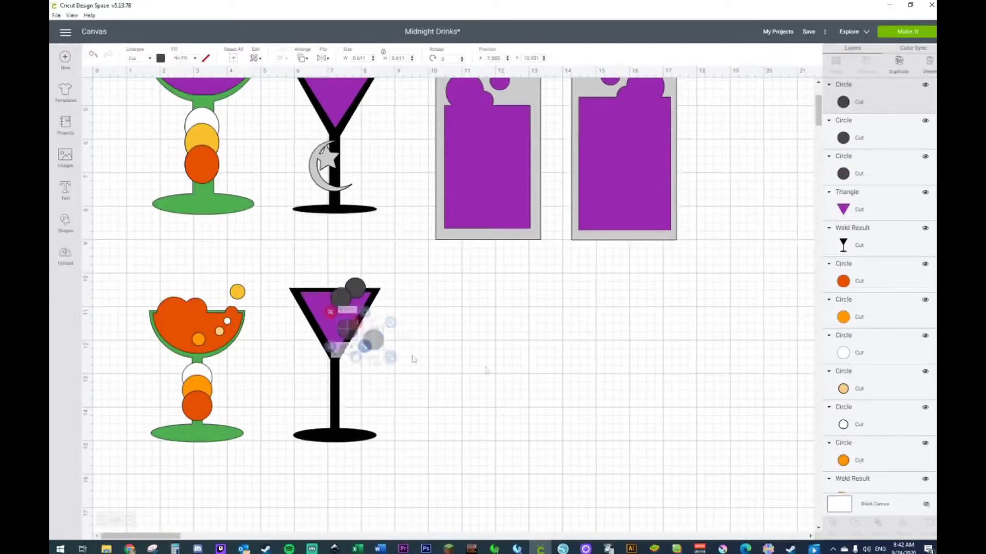
drag(360, 322, 520, 364)
Weld the two rim circles to the purple triangle to form the martini liquid.
click(354, 288)
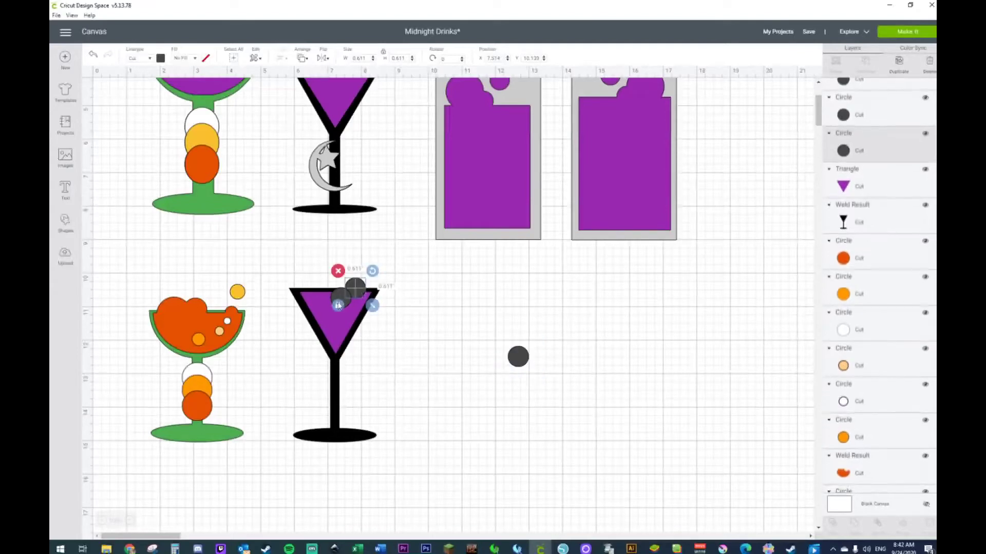
shift+click(334, 322)
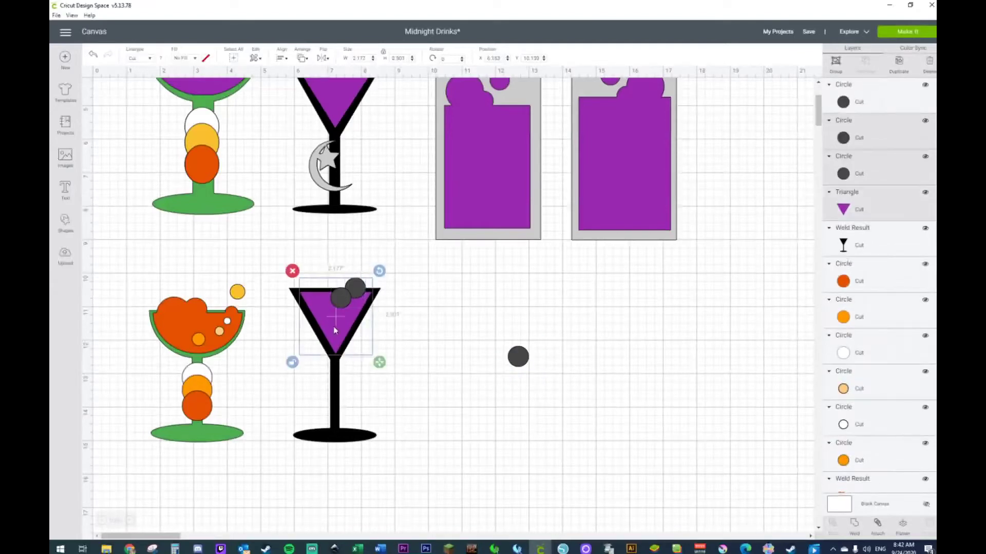
right_click(334, 322)
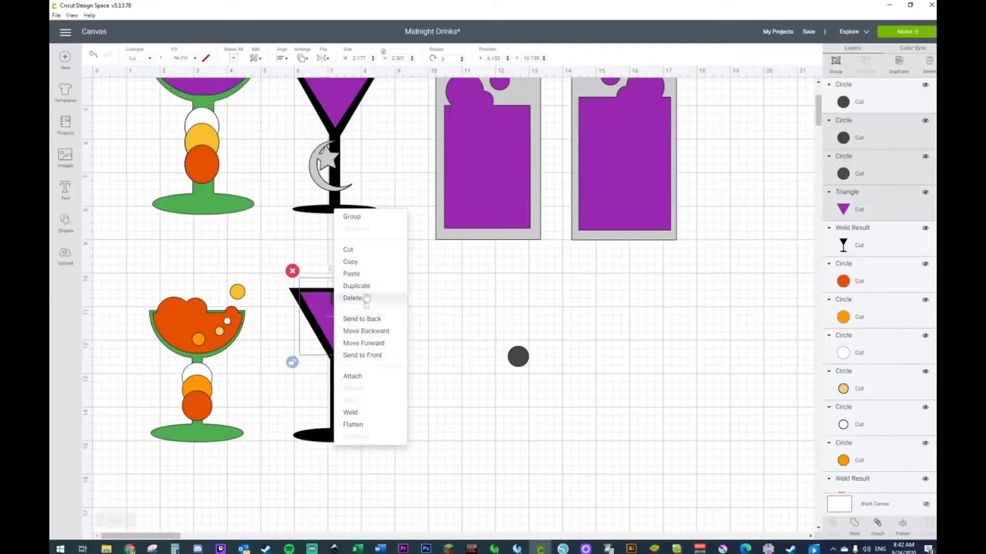
click(362, 415)
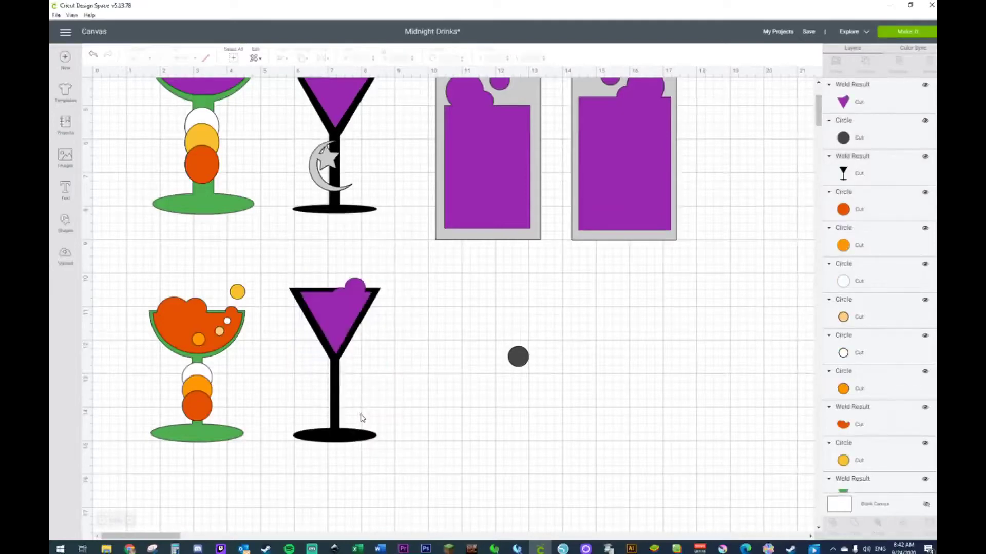
Bring the spare circle to the front and make three bubbles about 0.47, 0.33 and 0.21 inches wide inside the purple liquid.
drag(518, 360, 421, 340)
right_click(421, 340)
click(448, 366)
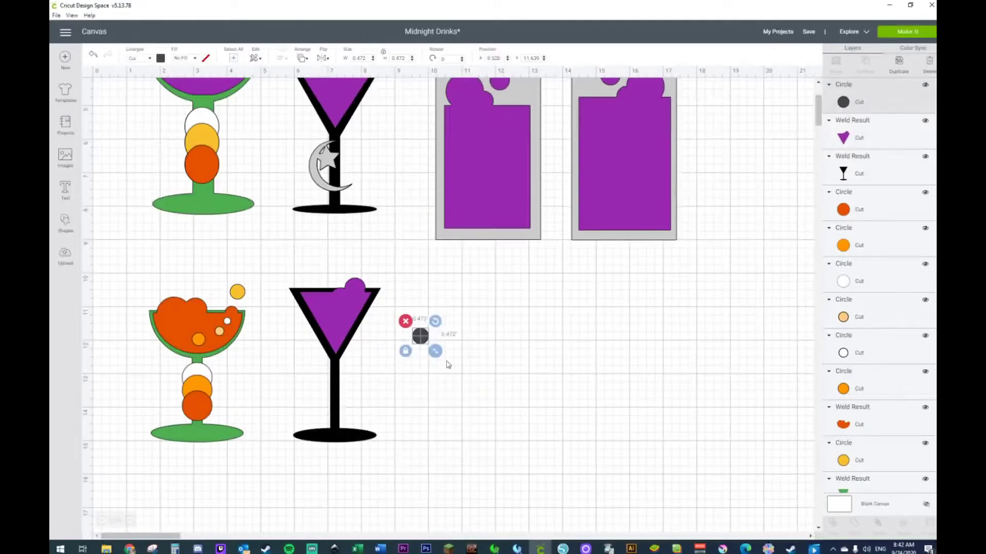
drag(428, 339, 331, 307)
key(ctrl+d)
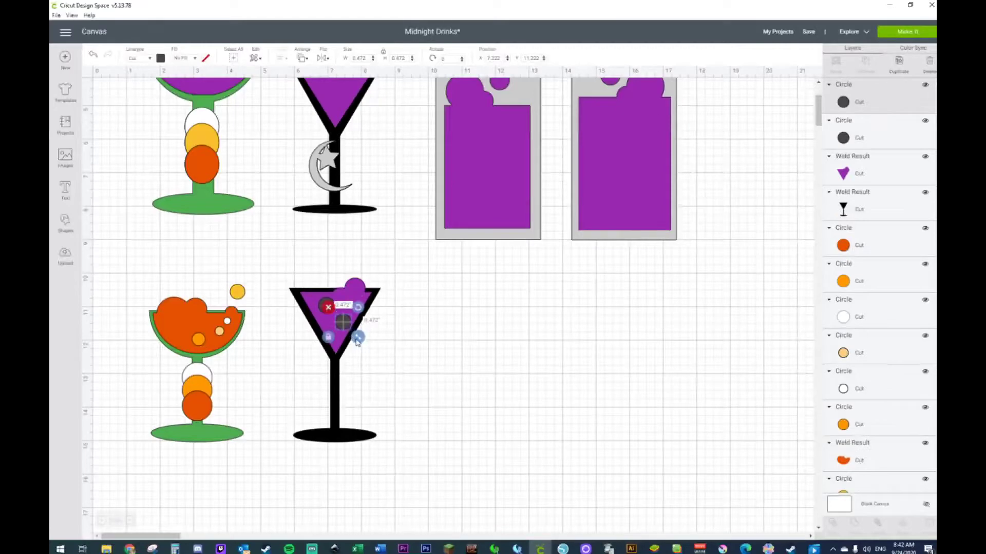
key(ctrl+d)
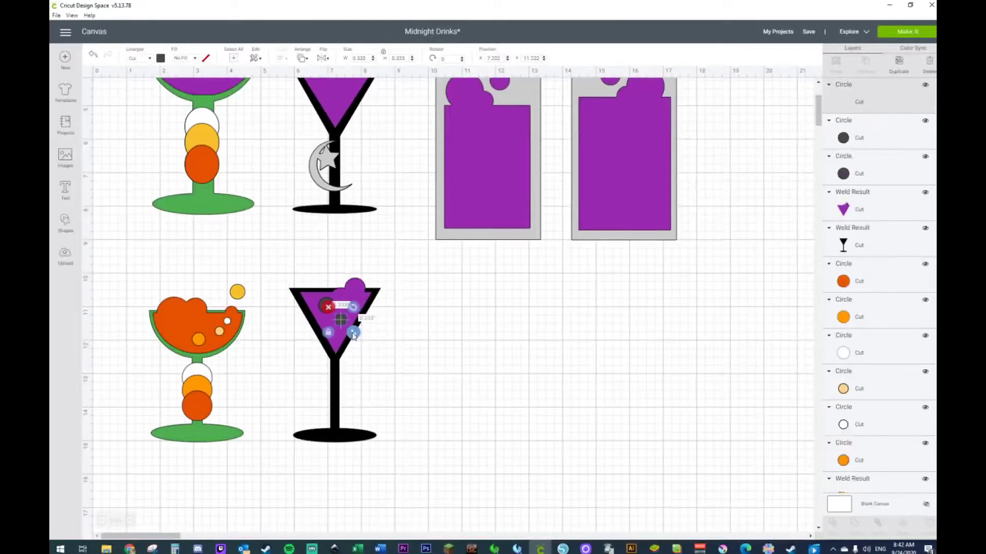
drag(368, 350, 340, 338)
click(432, 357)
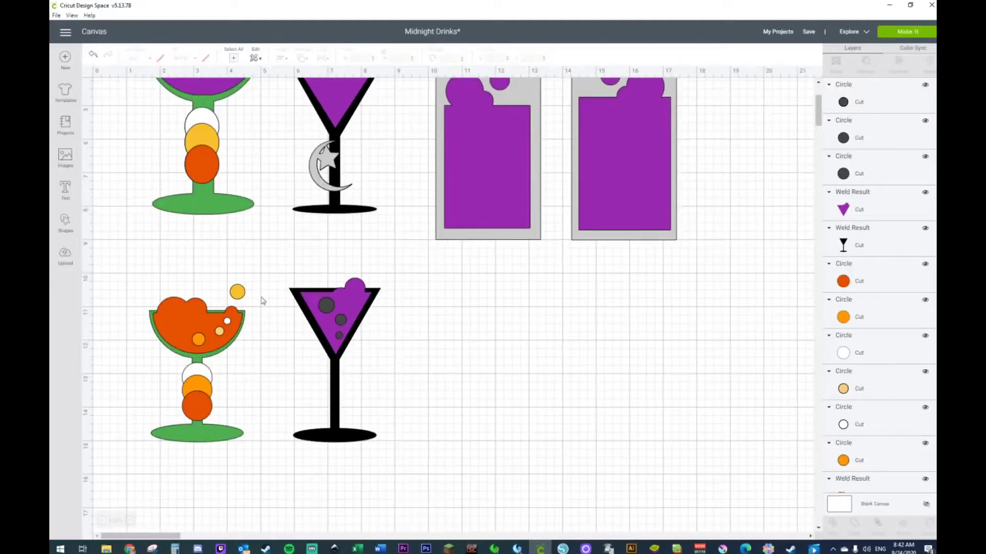
click(330, 308)
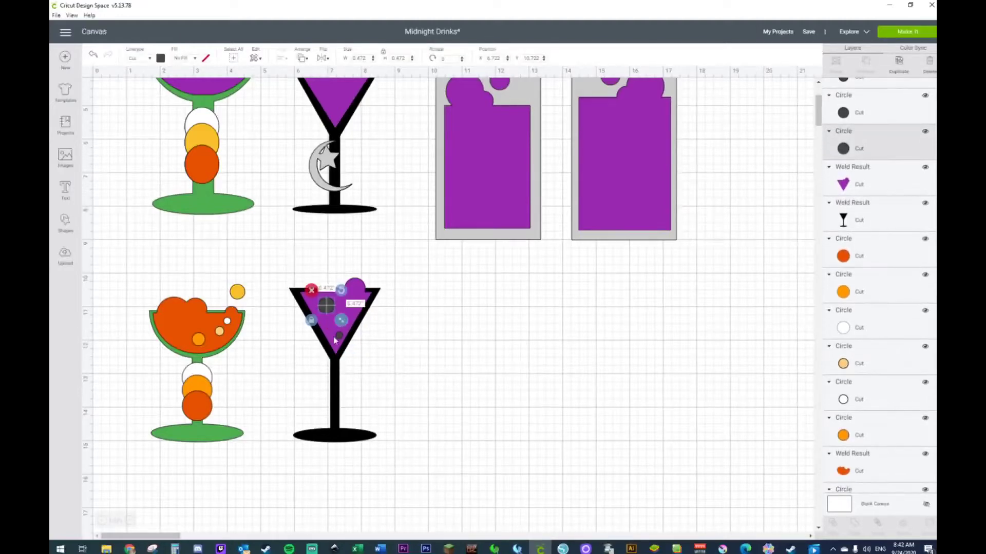
shift+click(334, 339)
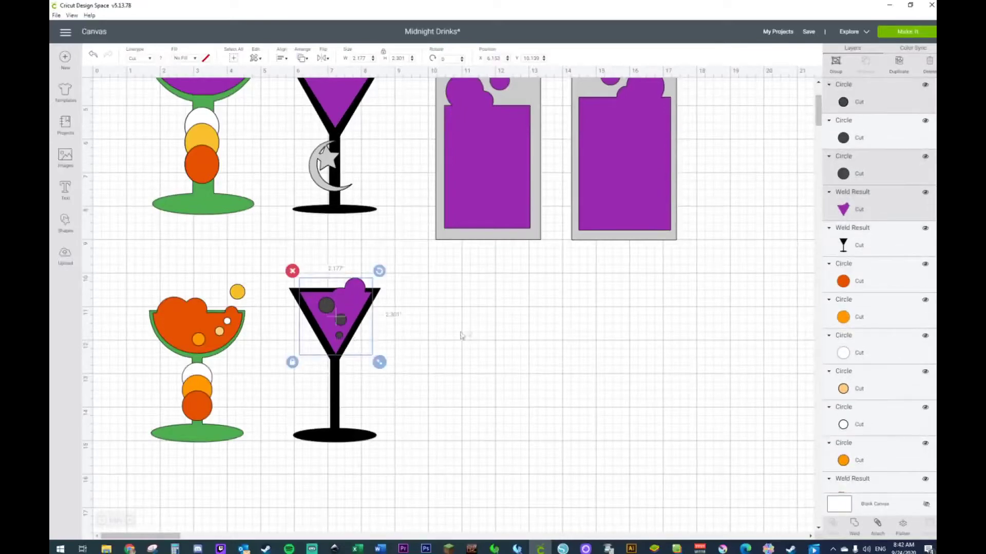
click(461, 337)
Color the three bubbles inside the martini liquid light purple.
click(343, 339)
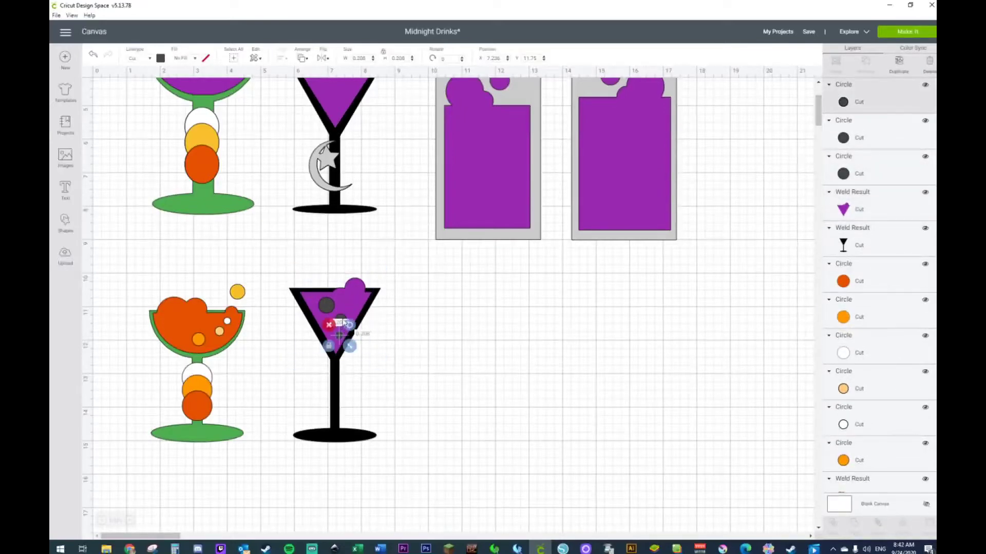
shift+click(343, 322)
shift+click(326, 303)
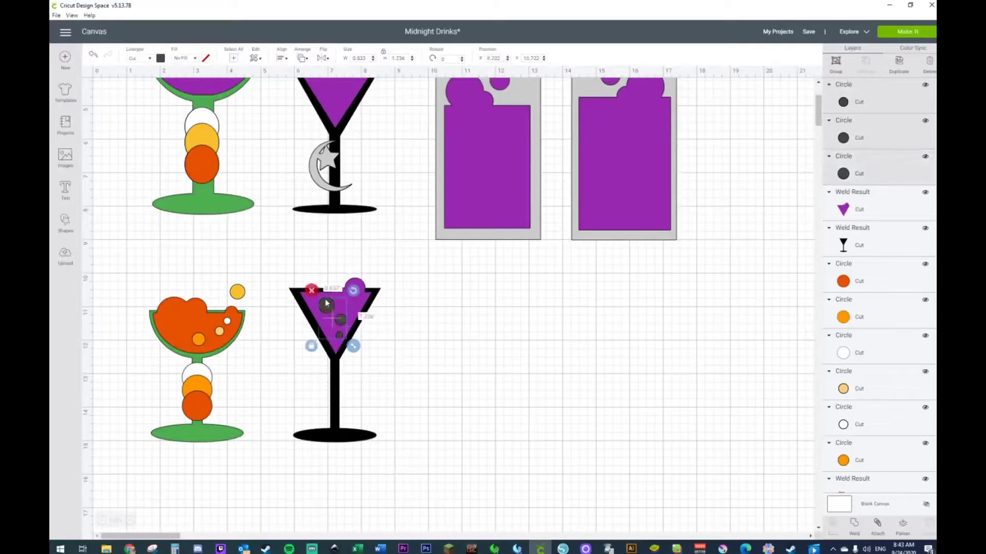
click(161, 58)
click(185, 120)
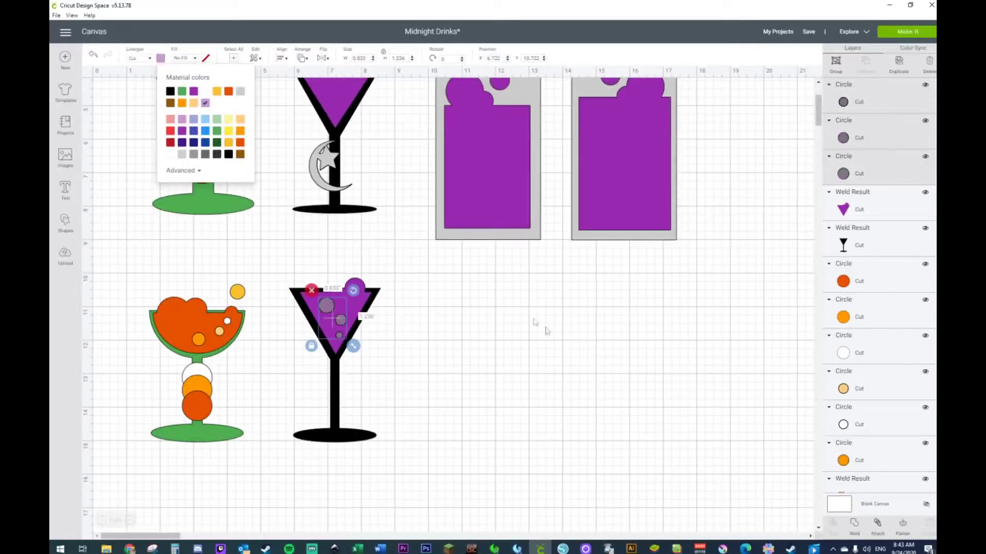
click(548, 332)
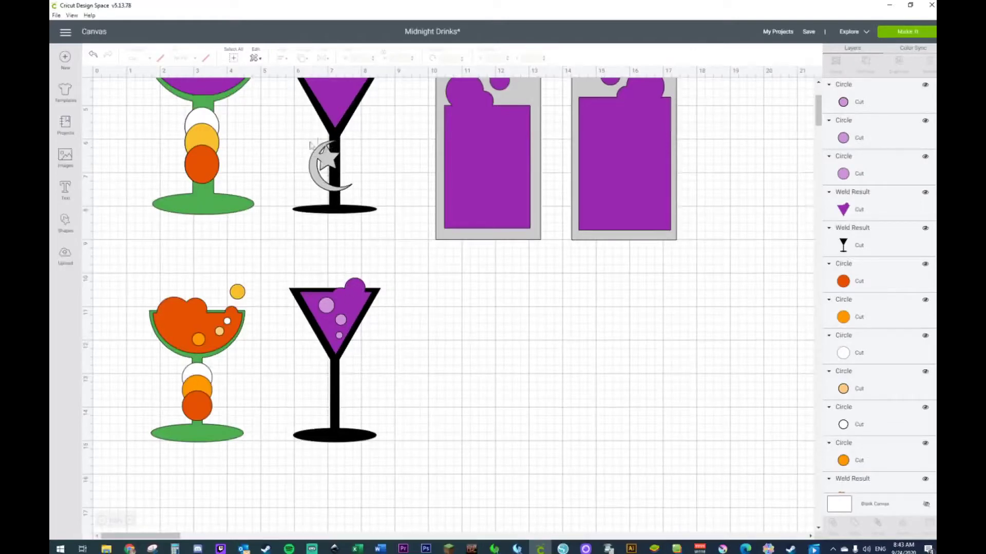
Slice two slightly offset circles into a crescent moon beside the martini glass and delete the leftover pieces.
click(65, 224)
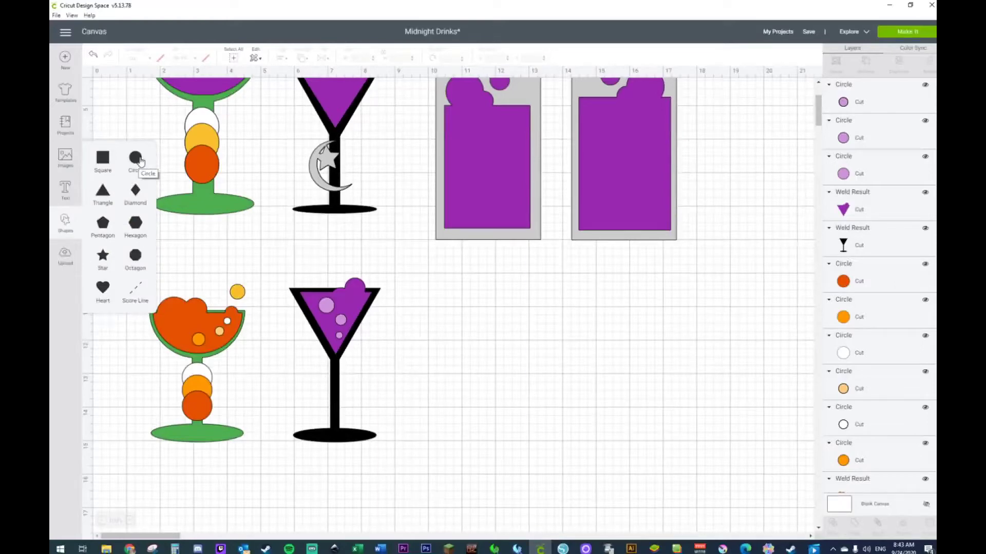
click(141, 160)
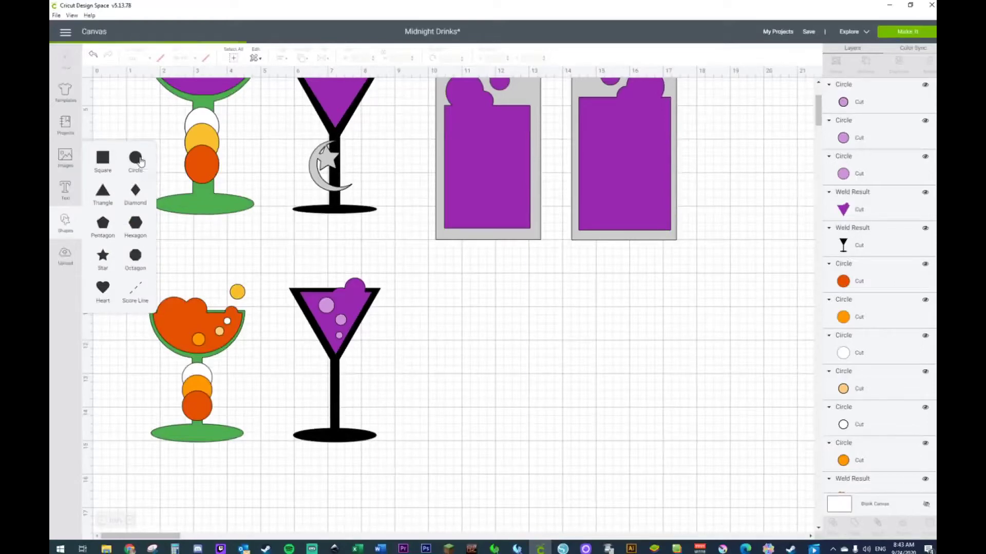
drag(277, 265, 561, 392)
drag(450, 319, 581, 478)
right_click(534, 421)
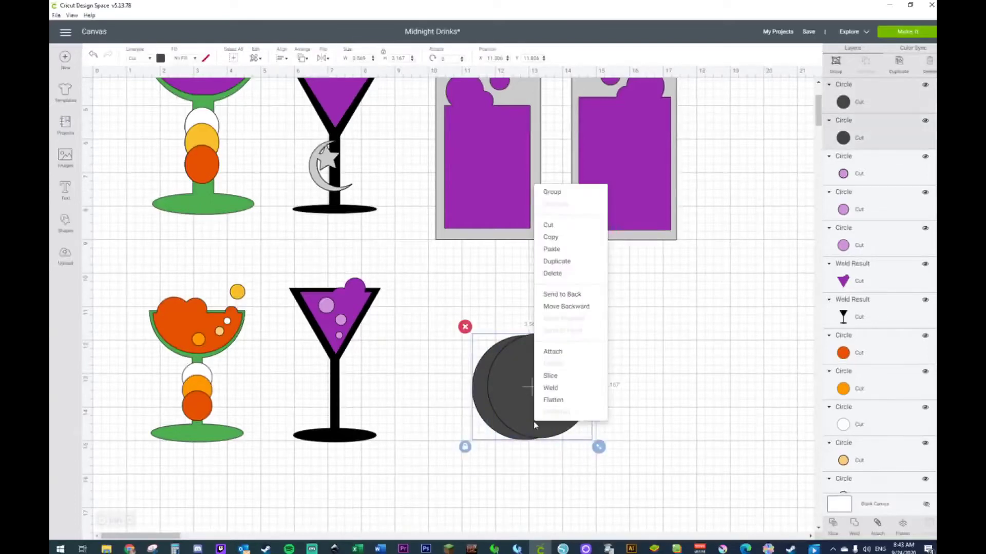
click(550, 376)
drag(480, 398, 413, 409)
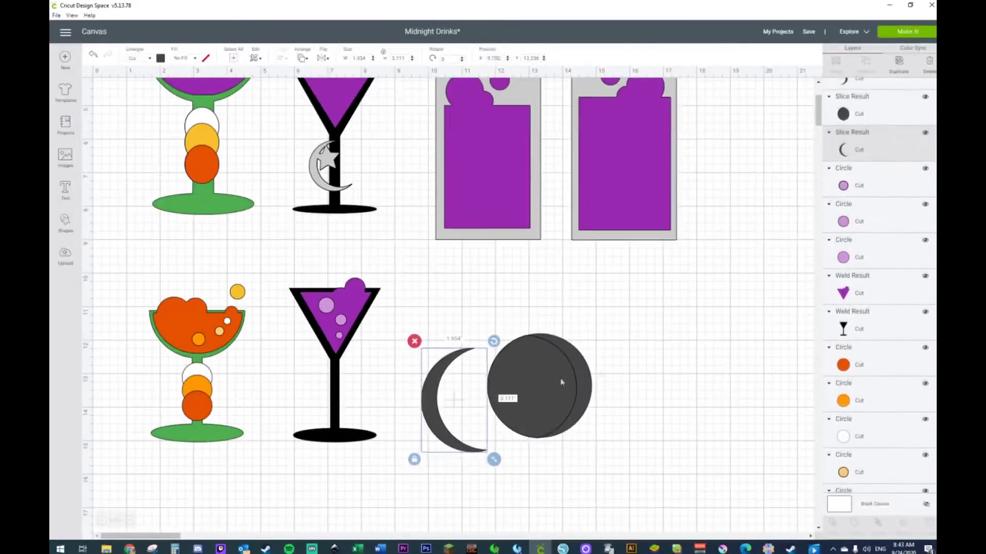
click(540, 407)
key(Delete)
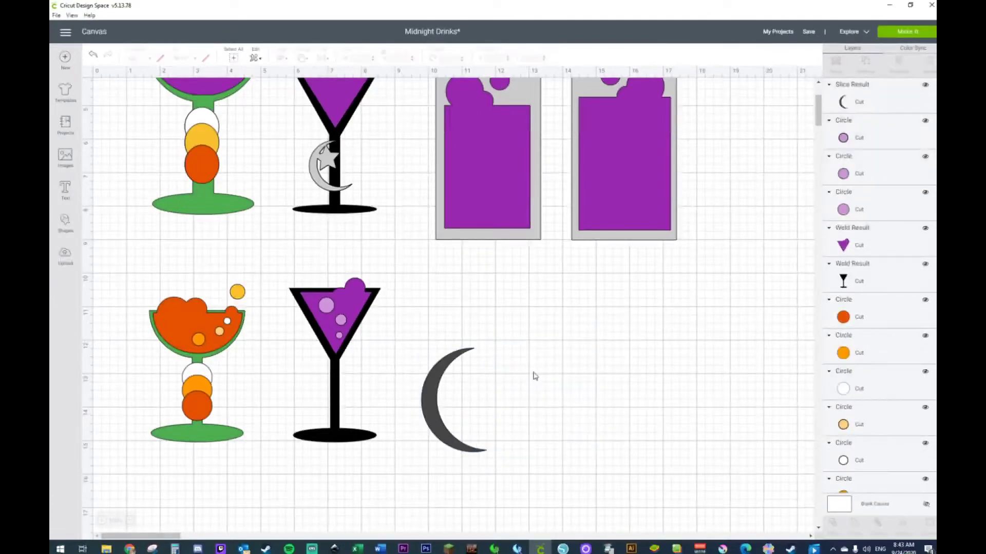
Add a small star, place it against the crescent's upper tip and weld the two shapes together.
click(65, 223)
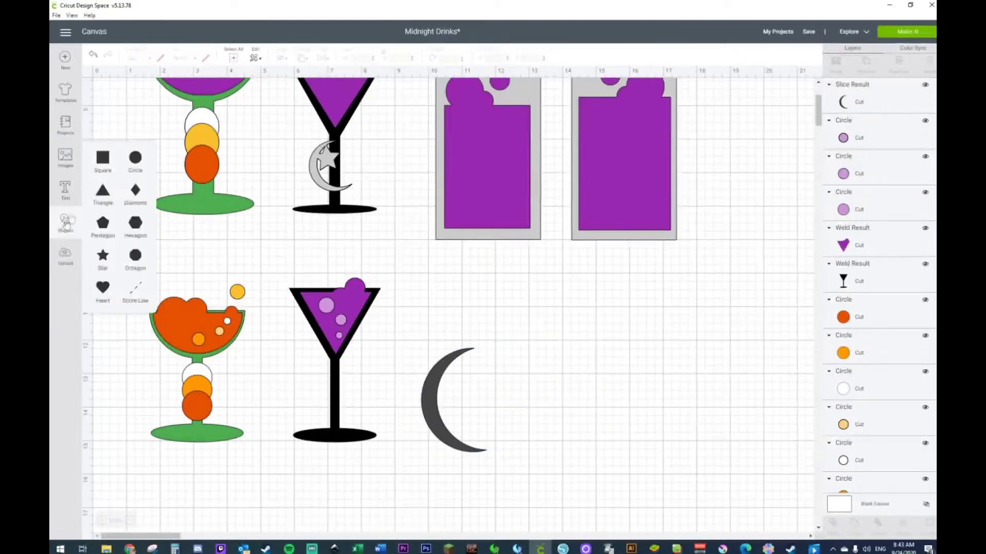
click(103, 257)
drag(276, 276, 533, 364)
drag(602, 412, 540, 343)
drag(513, 301, 470, 354)
drag(471, 313, 424, 381)
right_click(430, 392)
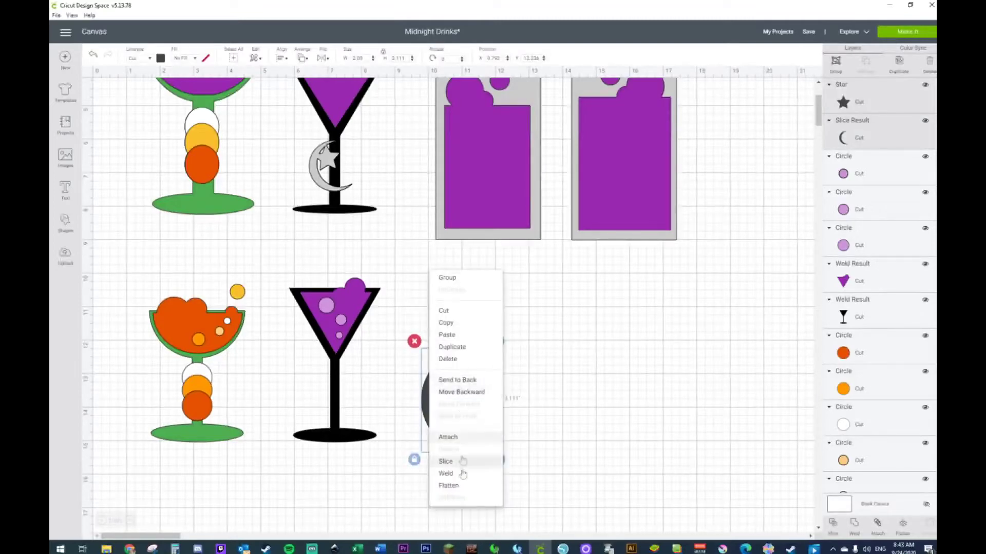
click(446, 474)
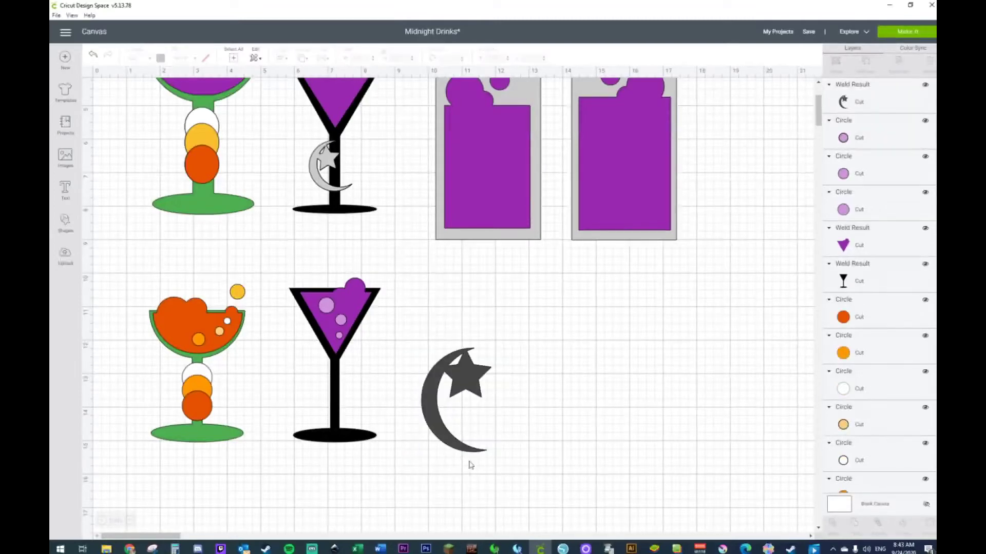
Resize the moon and star to about 1.18 by 1.54 inches and place it over the martini glass's stem.
click(472, 455)
drag(497, 460, 455, 396)
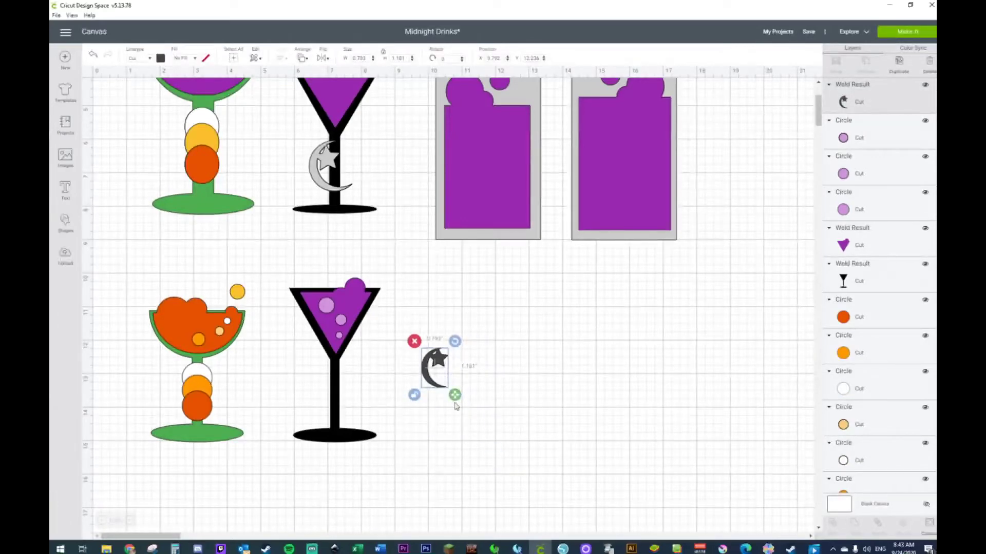
drag(459, 401, 470, 413)
drag(422, 391, 309, 410)
Color the moon and star on the stem white.
click(161, 58)
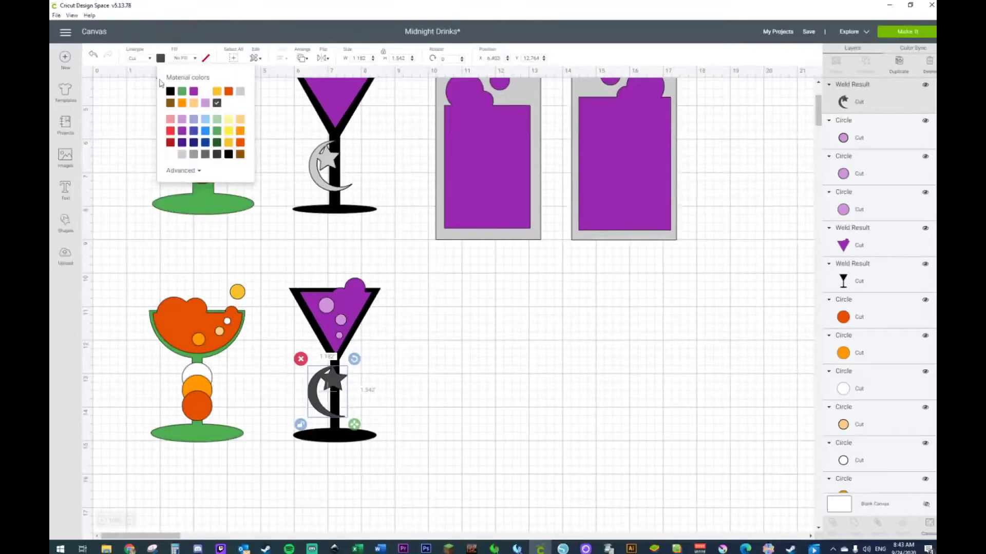
click(171, 156)
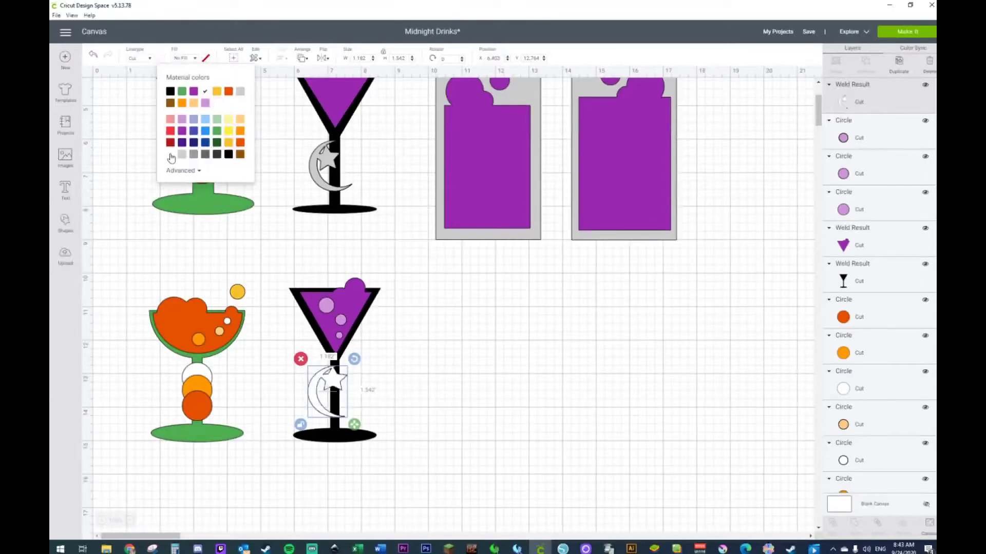
click(512, 369)
Duplicate the white moon and star beside the glass, then weld the original to the black martini glass.
click(314, 401)
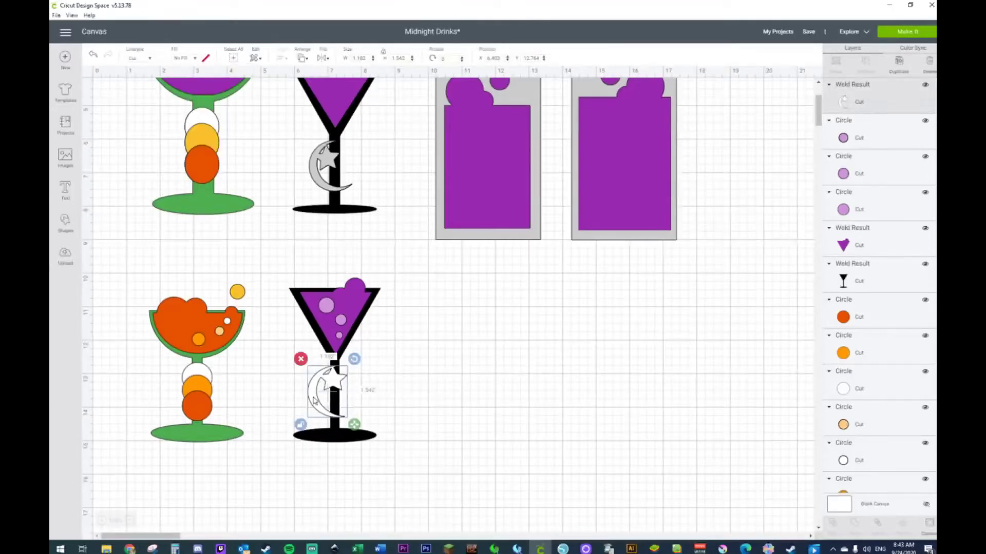
key(ctrl+d)
drag(355, 396, 438, 379)
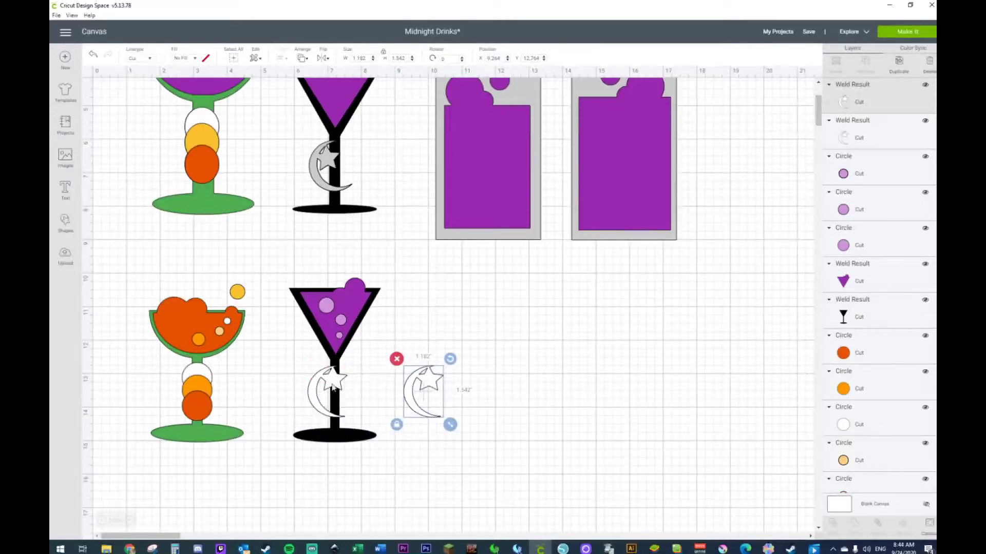
click(333, 388)
shift+click(330, 433)
right_click(336, 378)
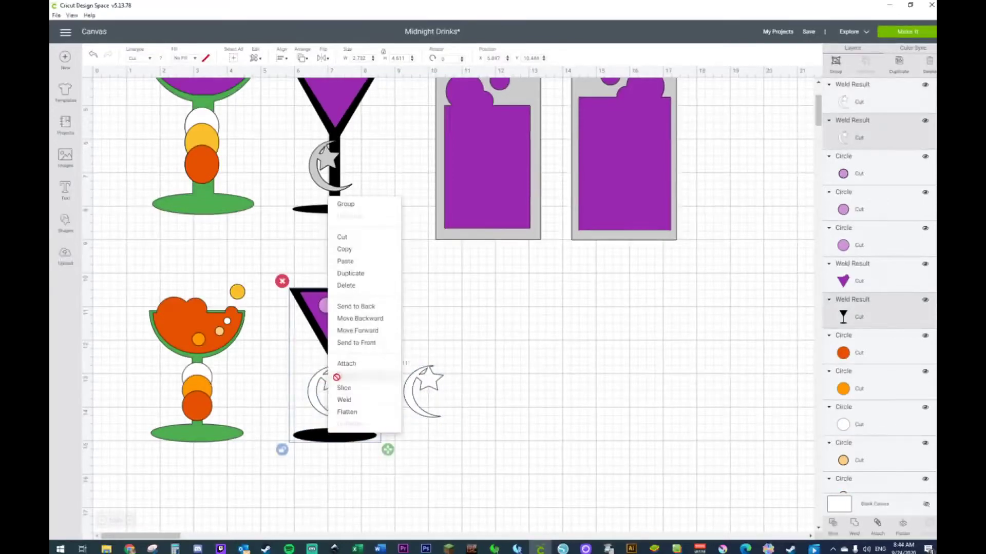
click(344, 400)
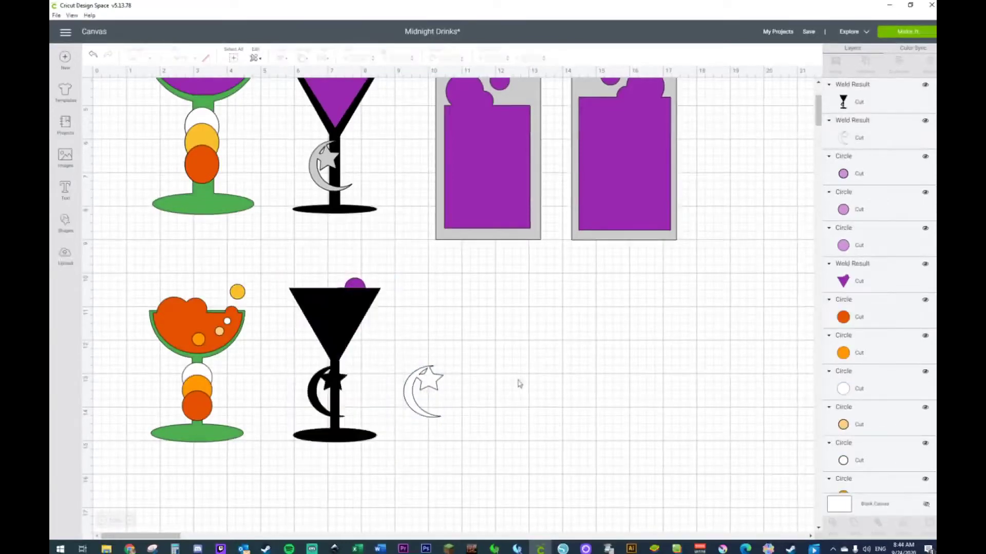
Send the welded black glass to the back and place the white moon and star copy exactly over its stem decoration.
right_click(355, 437)
click(419, 306)
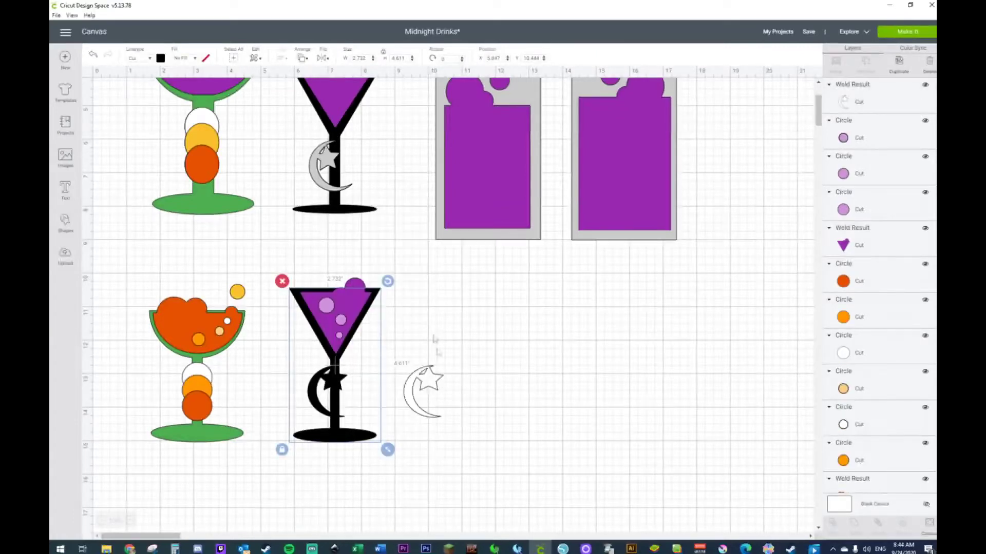
drag(439, 386, 340, 388)
click(416, 380)
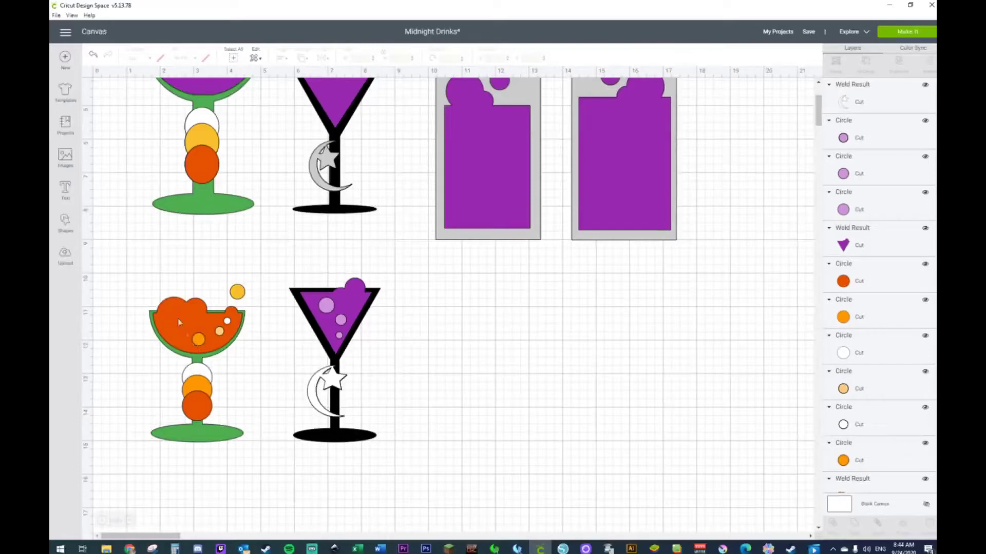
Review the two recreated glasses and compare the original potion bottles before building the next design.
drag(138, 286, 267, 478)
drag(281, 245, 419, 476)
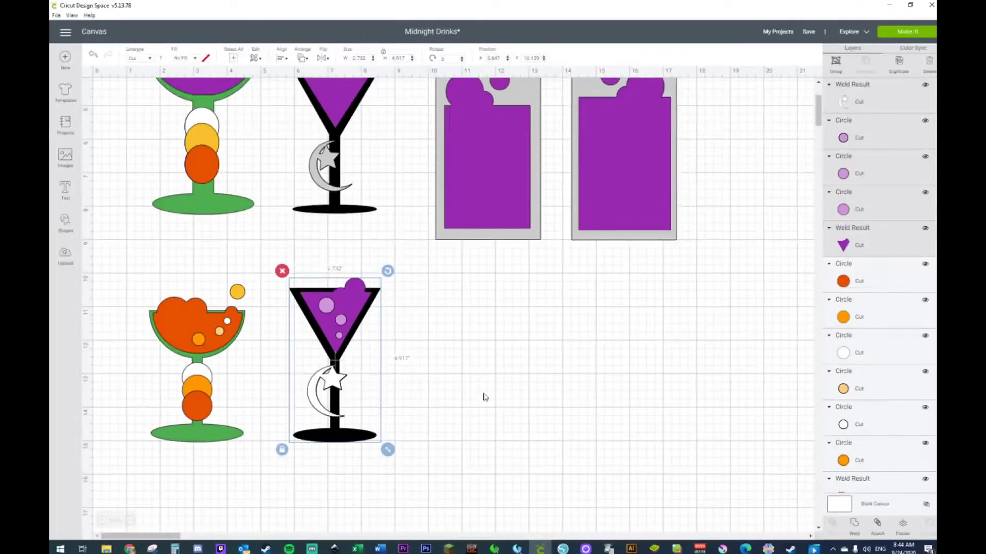
click(480, 377)
scroll(498, 348, up, 3)
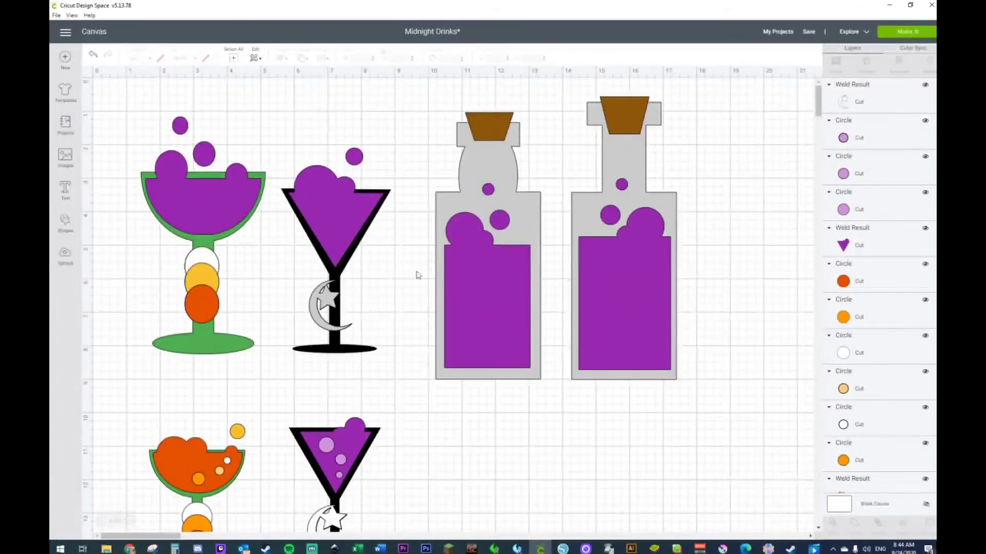
click(491, 296)
click(627, 295)
click(464, 295)
click(612, 284)
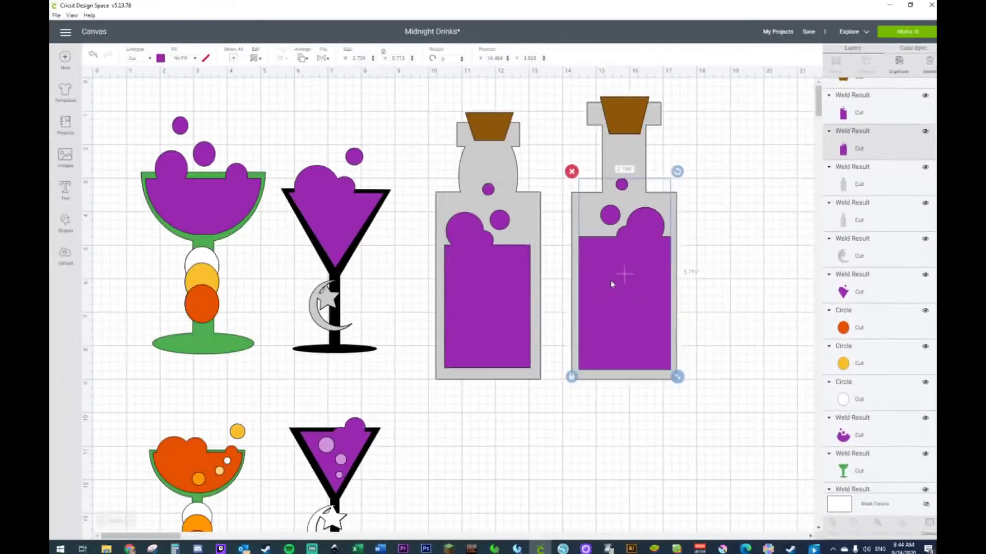
scroll(611, 469, down, 2)
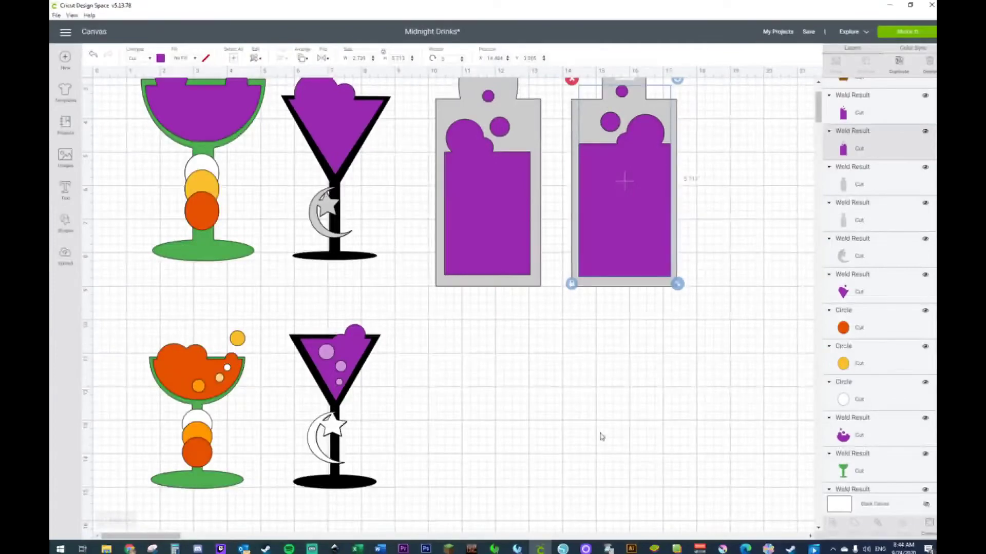
scroll(602, 437, up, 2)
scroll(600, 434, down, 2)
scroll(471, 234, up, 1)
click(503, 305)
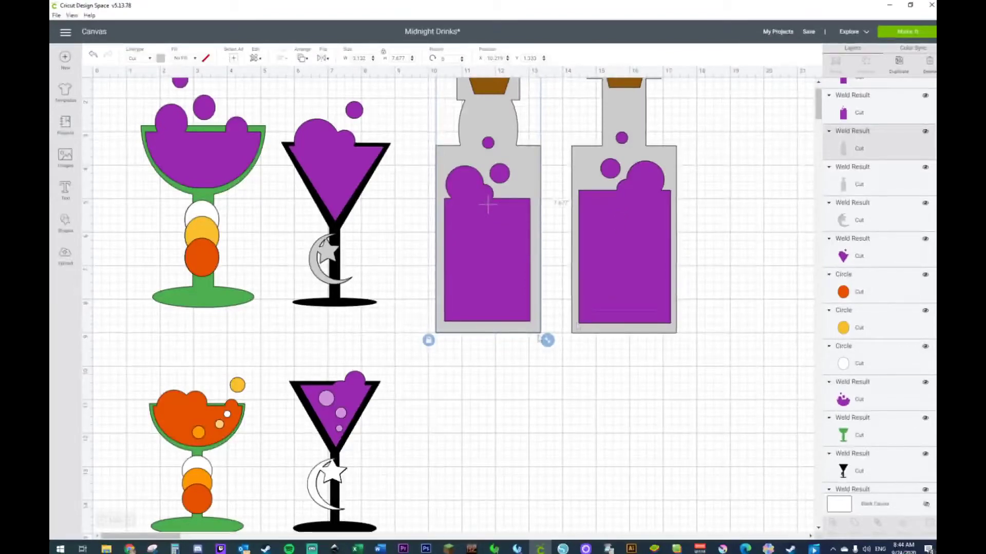
Add a square below the first original bottle and stretch it without fixed proportions to about 2.82 by 5.23 inches.
click(65, 224)
click(103, 157)
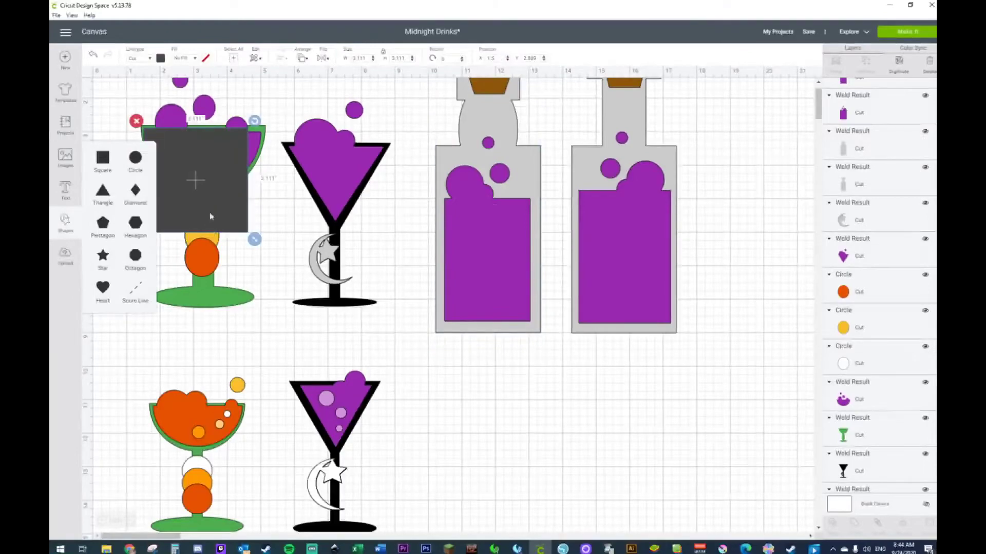
drag(210, 215, 528, 481)
scroll(526, 470, down, 1)
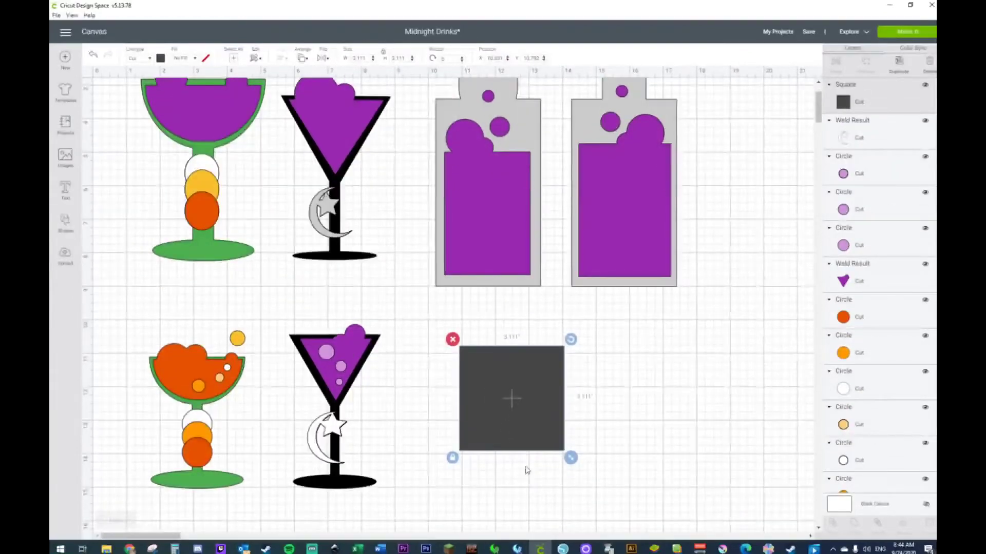
click(451, 458)
drag(570, 458, 564, 534)
click(594, 497)
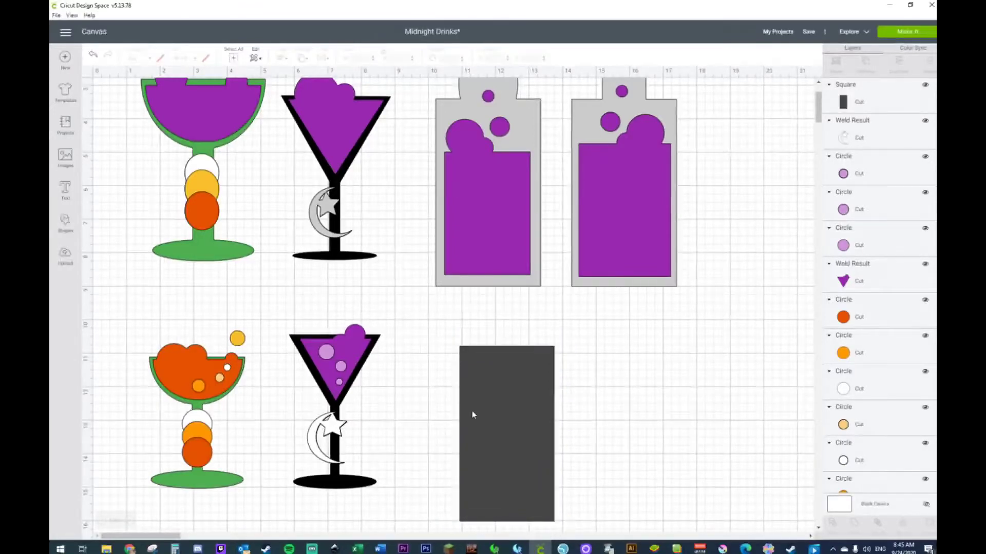
Reduce the dark rectangle to about 2.46 inches wide and move it down as the bottle's body.
drag(488, 421, 467, 421)
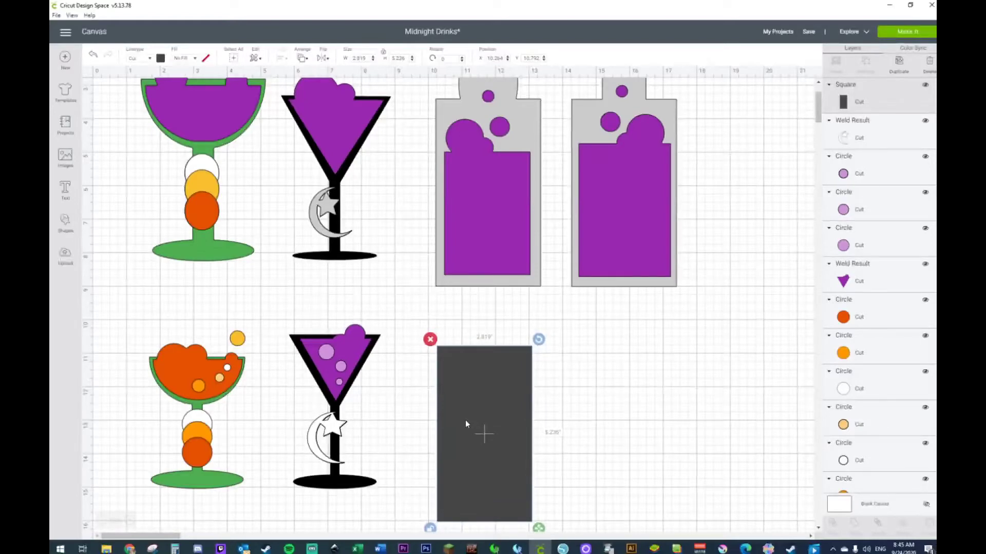
drag(540, 534, 519, 501)
mouse_move(487, 447)
mouse_down()
mouse_move(507, 482)
mouse_move(506, 446)
mouse_up()
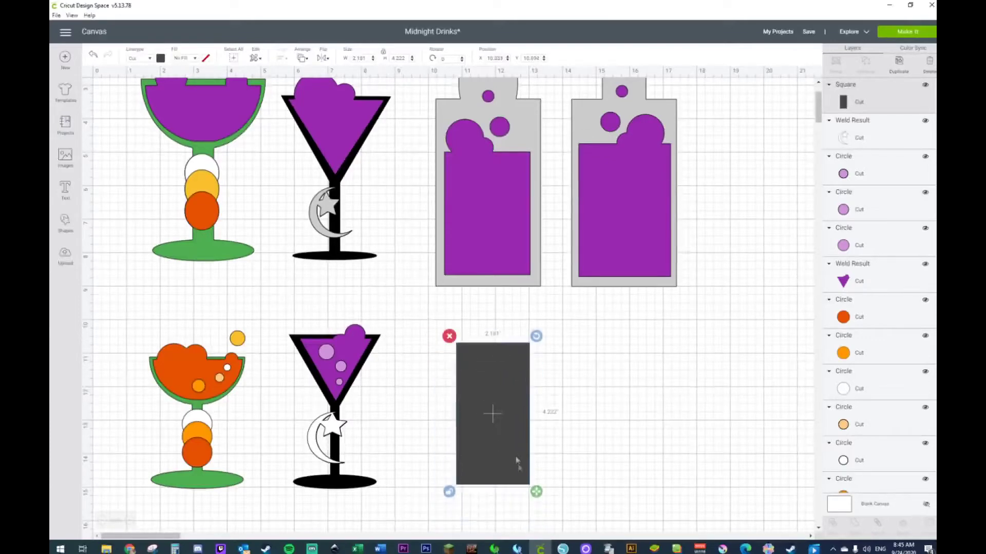
mouse_move(535, 491)
mouse_down()
mouse_move(560, 522)
mouse_move(545, 485)
mouse_up()
drag(509, 430, 514, 471)
click(584, 435)
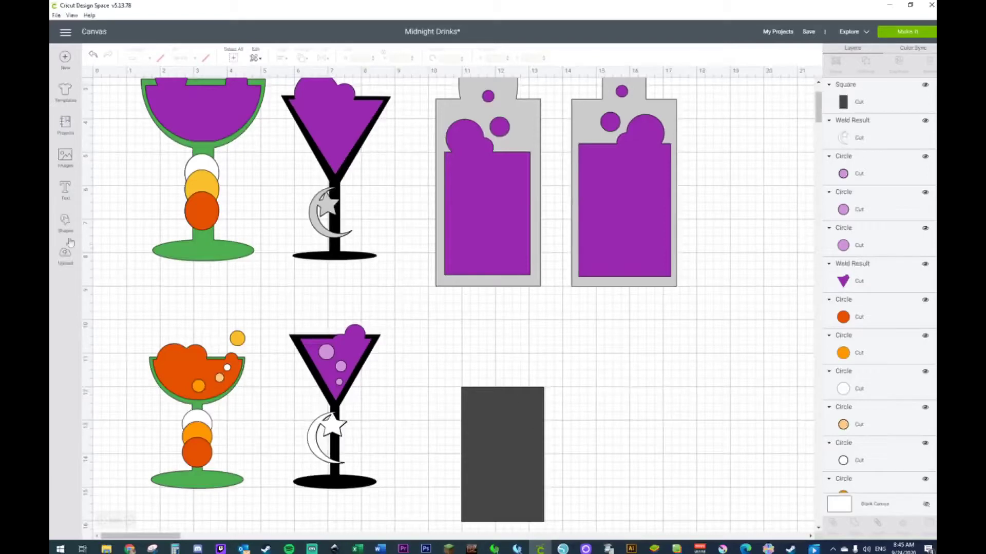
Add a circle, stretch it into an oval of about 1.89 by 3.18 inches, and overlap it with the rectangle's upper end.
click(65, 224)
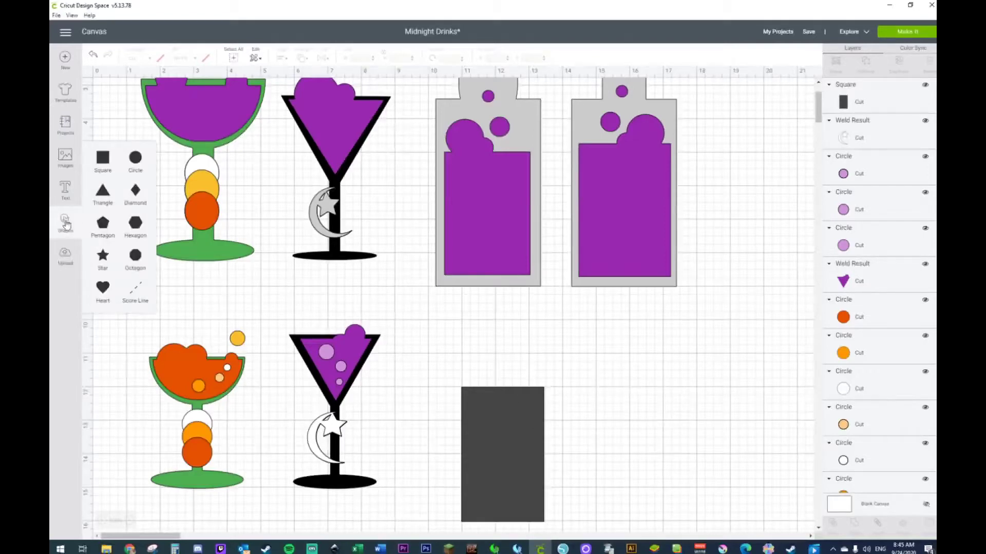
click(136, 158)
drag(205, 239, 500, 464)
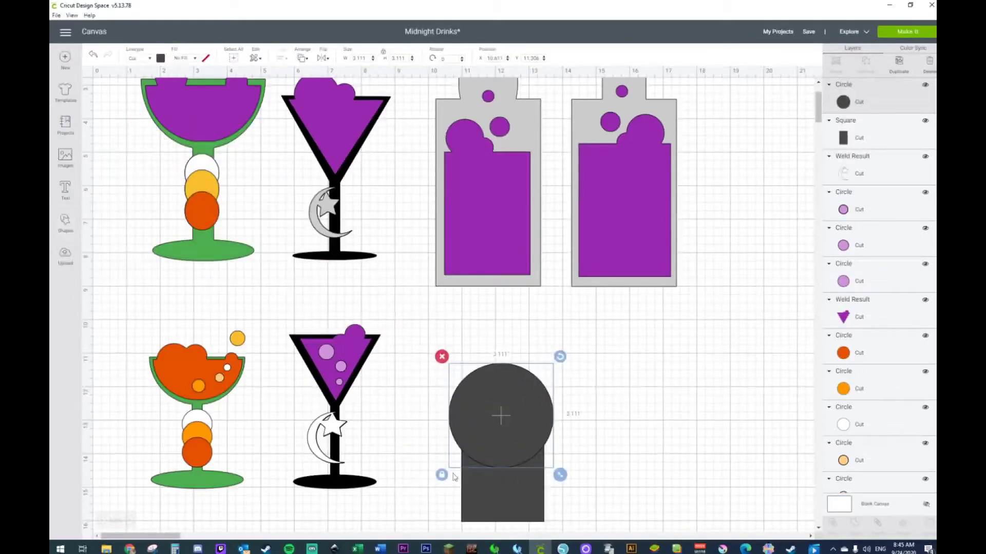
drag(563, 476, 519, 477)
drag(478, 426, 501, 386)
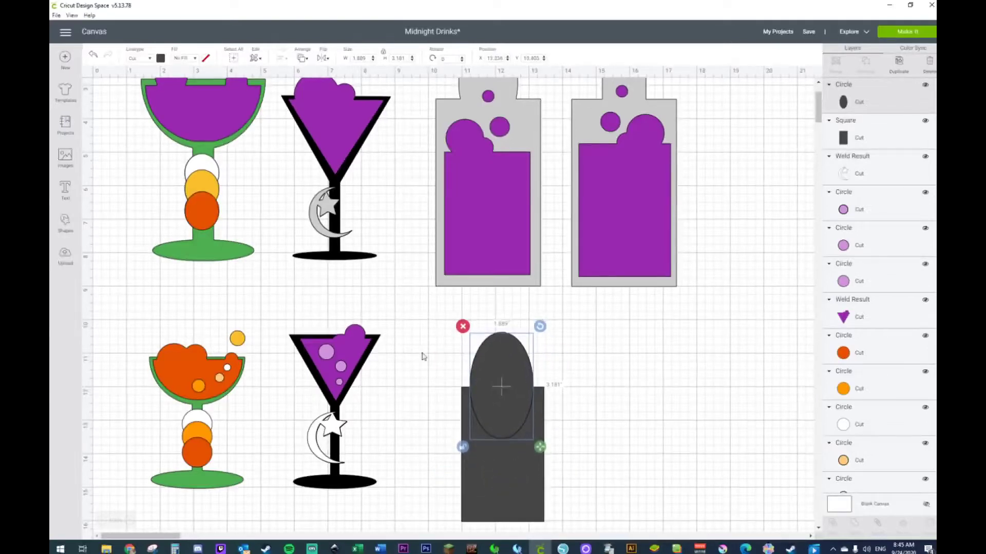
Add a square, flatten it into a narrow horizontal bar, and place it on top of the oval as the bottle's rim.
click(63, 222)
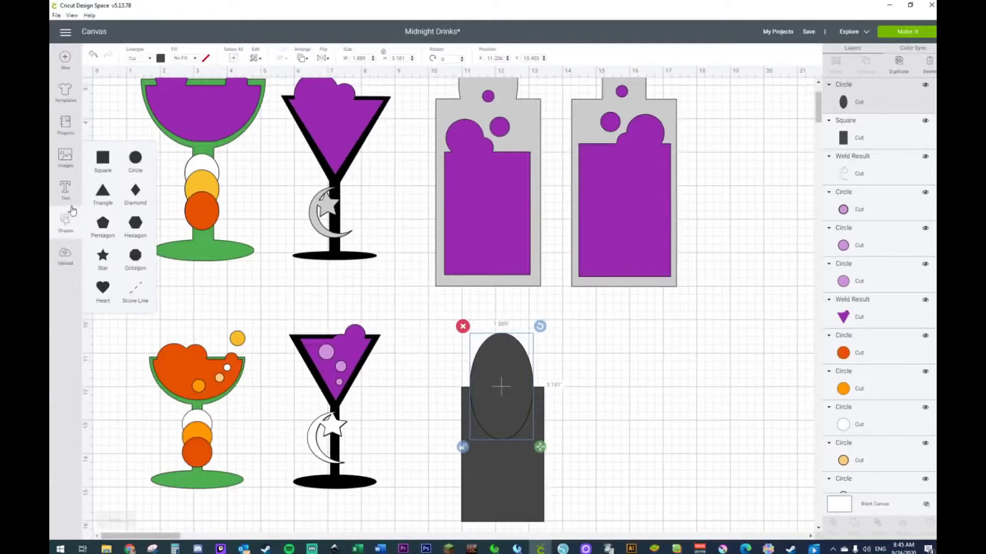
click(109, 157)
drag(259, 253, 497, 333)
Center the rim, oval and body horizontally on each other and weld them into one bottle.
drag(428, 311, 548, 465)
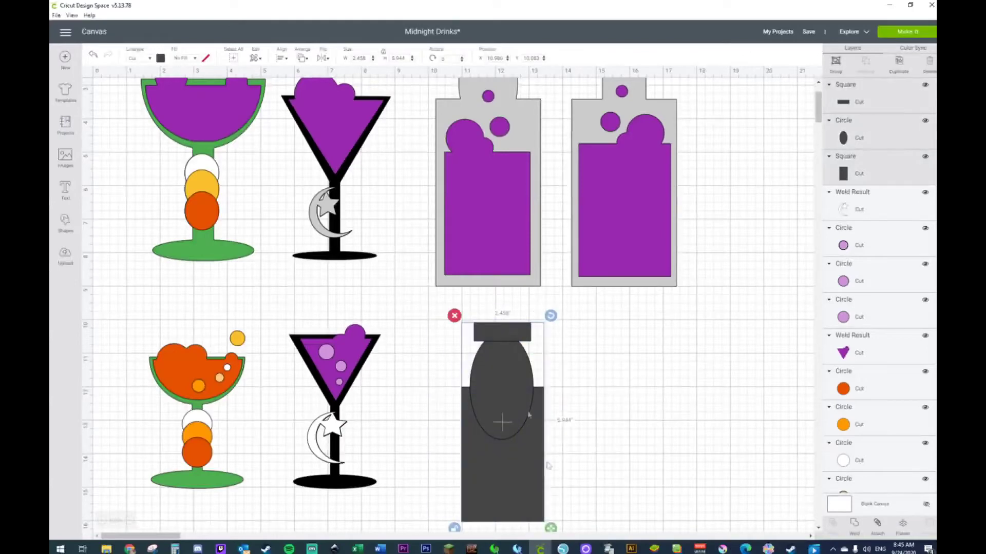
click(281, 59)
click(308, 107)
right_click(506, 457)
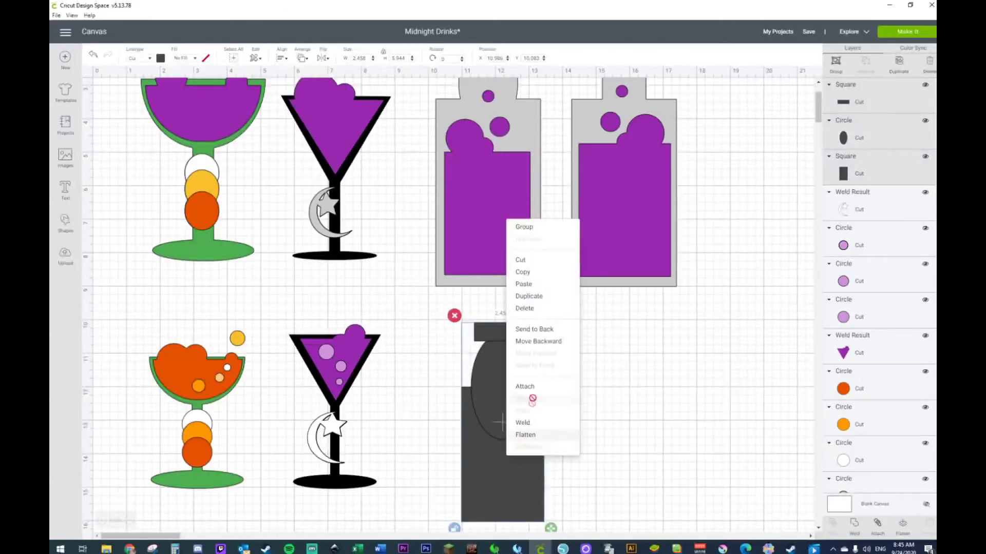
click(534, 428)
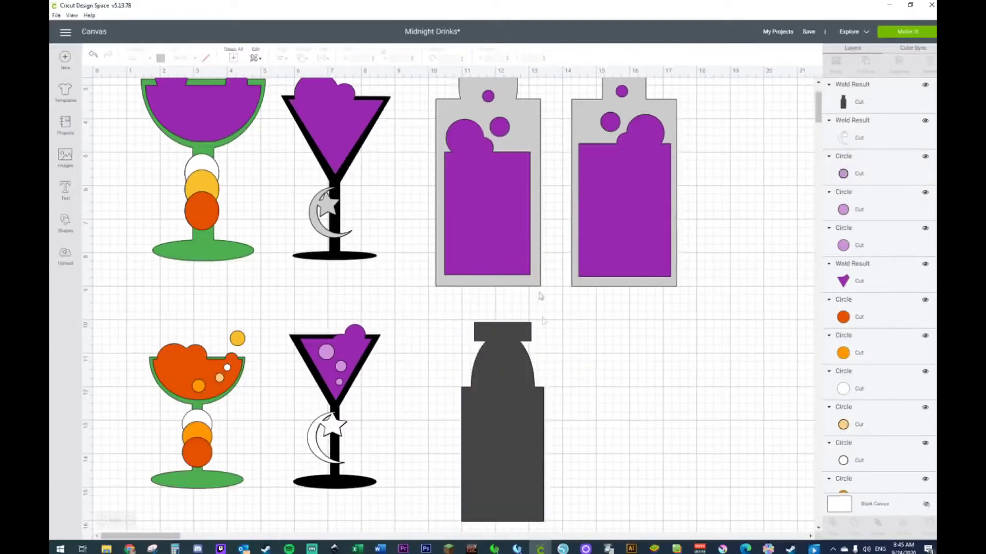
Add a pentagon and place it in the empty space beside the new bottle.
scroll(636, 362, up, 3)
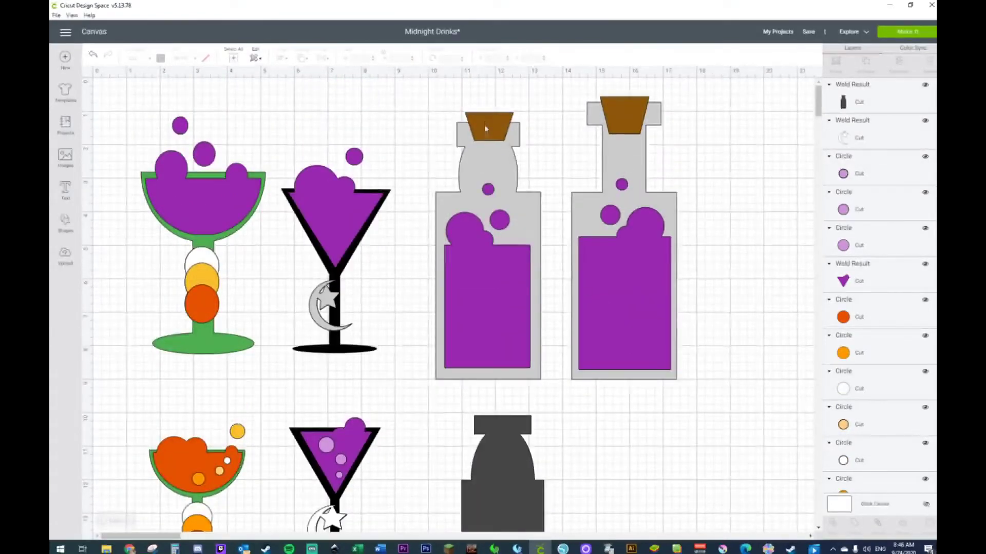
click(65, 223)
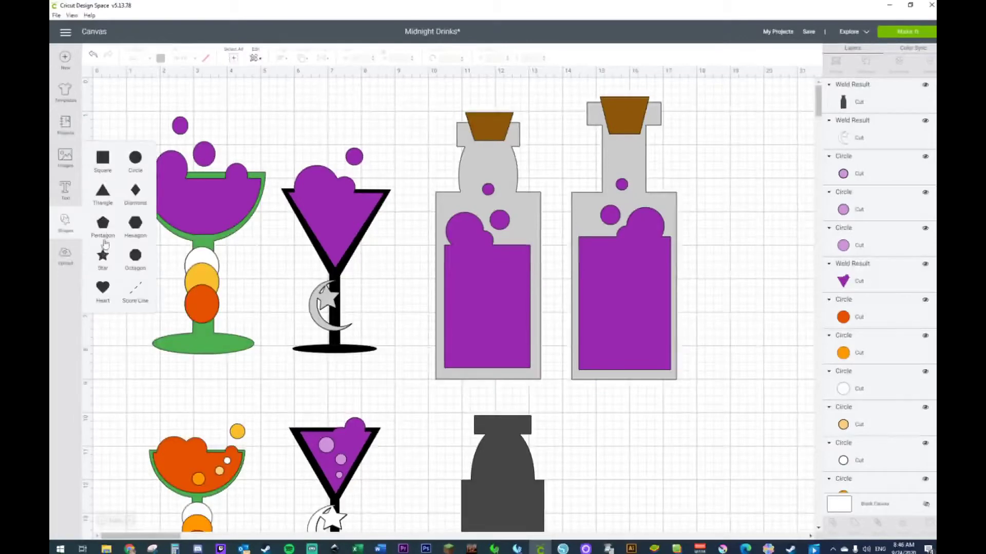
click(103, 224)
drag(231, 205, 675, 476)
scroll(675, 476, down, 2)
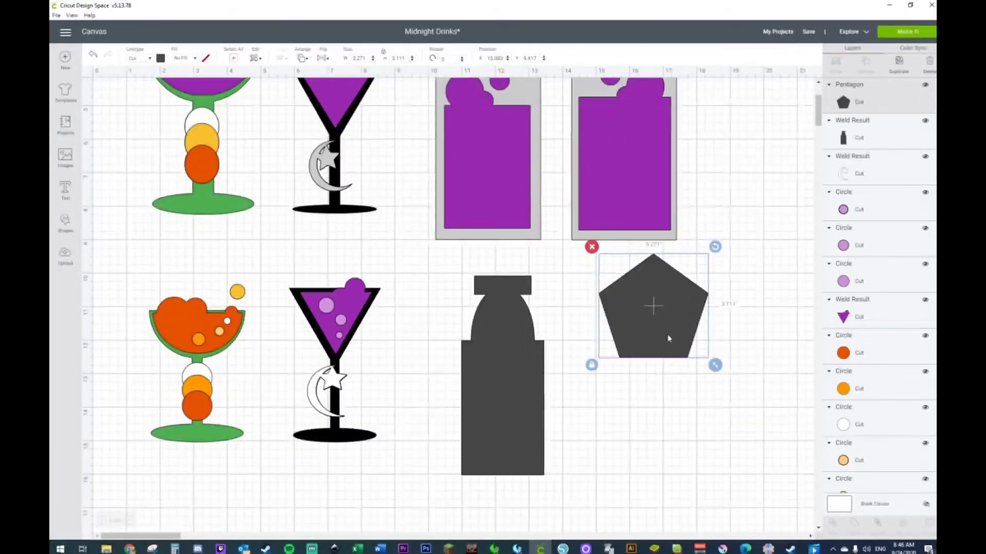
drag(662, 328, 674, 353)
Add a square stretched to about 4.32 inches wide and cover the upper part of the pentagon with it.
click(60, 230)
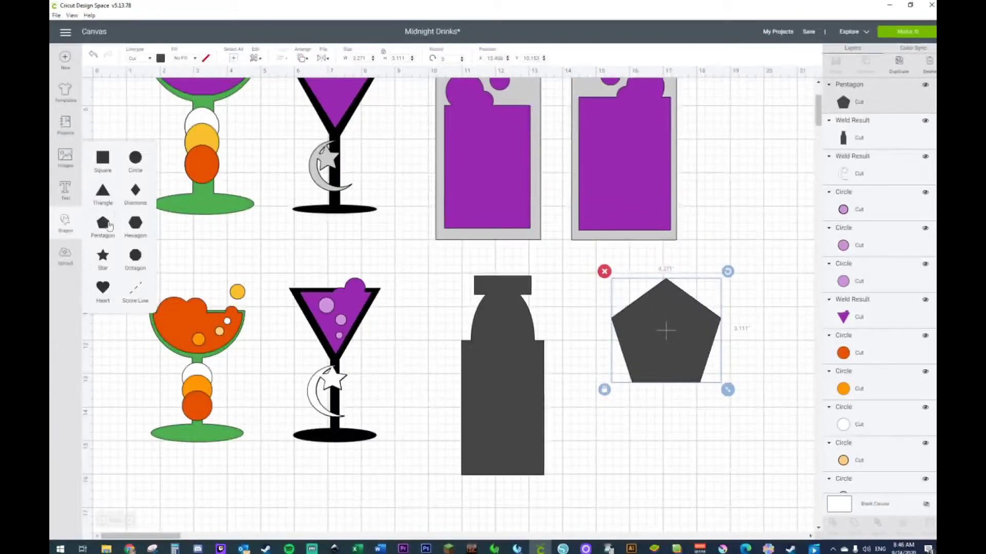
click(108, 174)
drag(200, 198, 648, 303)
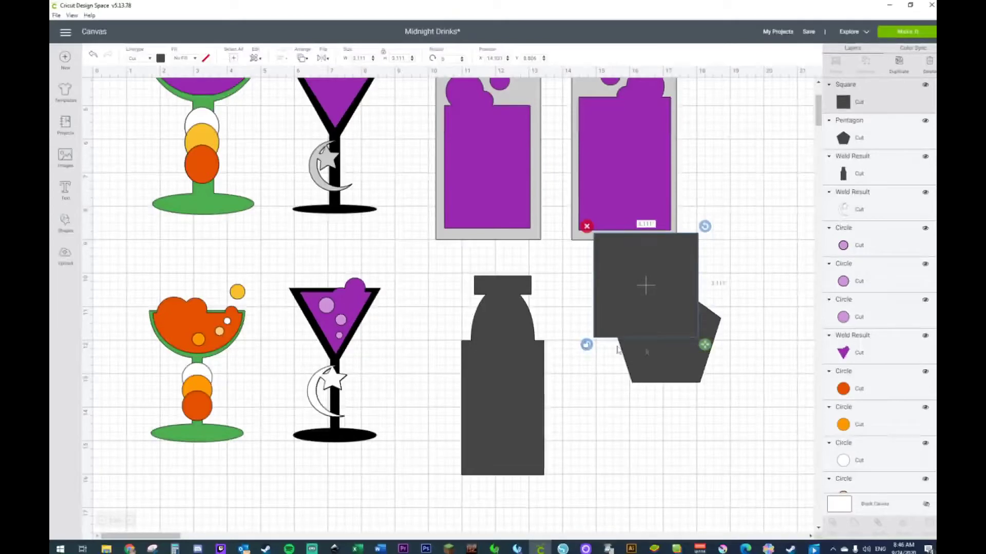
drag(704, 345, 739, 333)
Slice the pentagon with the overlapping rectangle and delete the cut pieces, keeping only the lower trapezoid.
drag(682, 414, 676, 321)
right_click(676, 322)
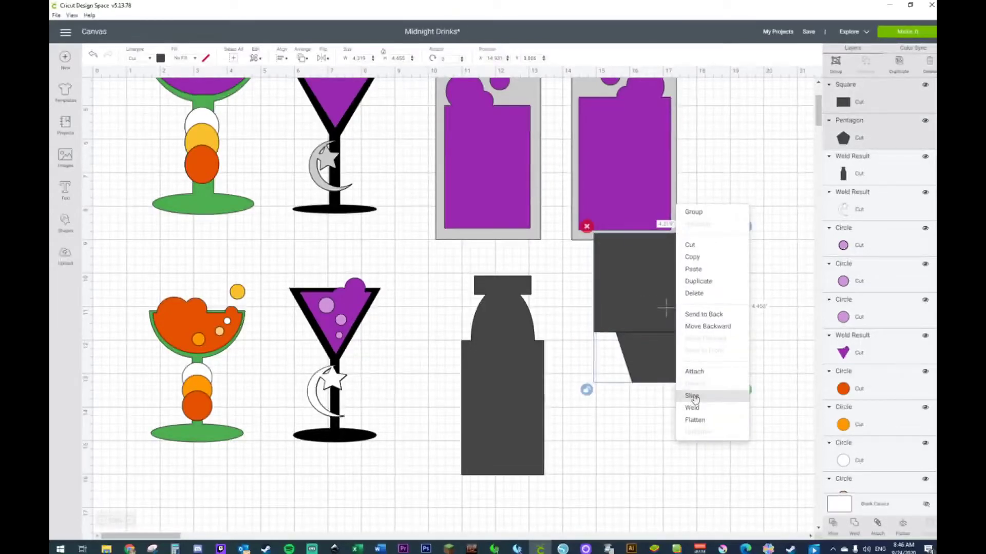
click(689, 394)
click(673, 304)
key(Delete)
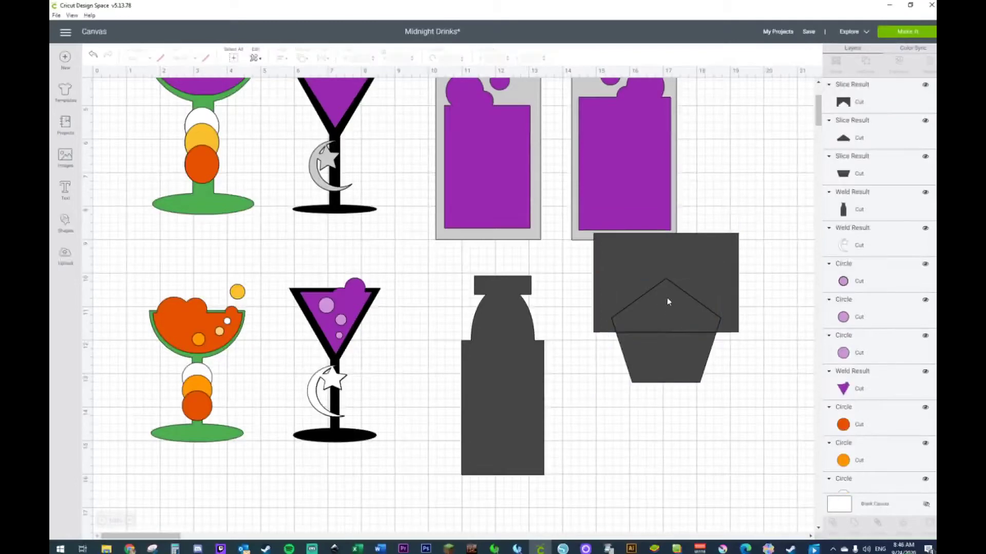
click(668, 302)
key(Delete)
click(668, 302)
key(Delete)
Make the trapezoid a brown cork of about 1.12 by 0.56 inches set into the bottle's rim.
click(680, 362)
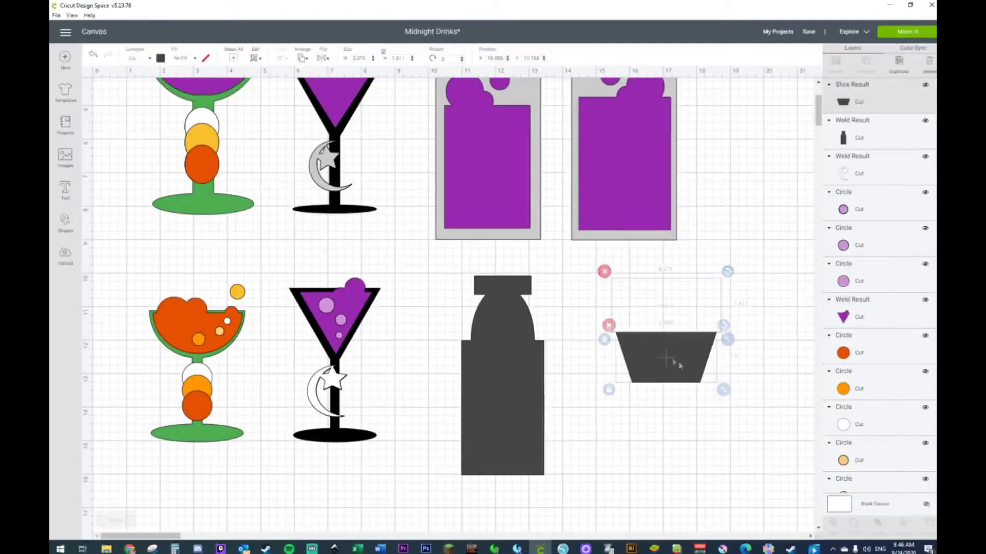
click(161, 58)
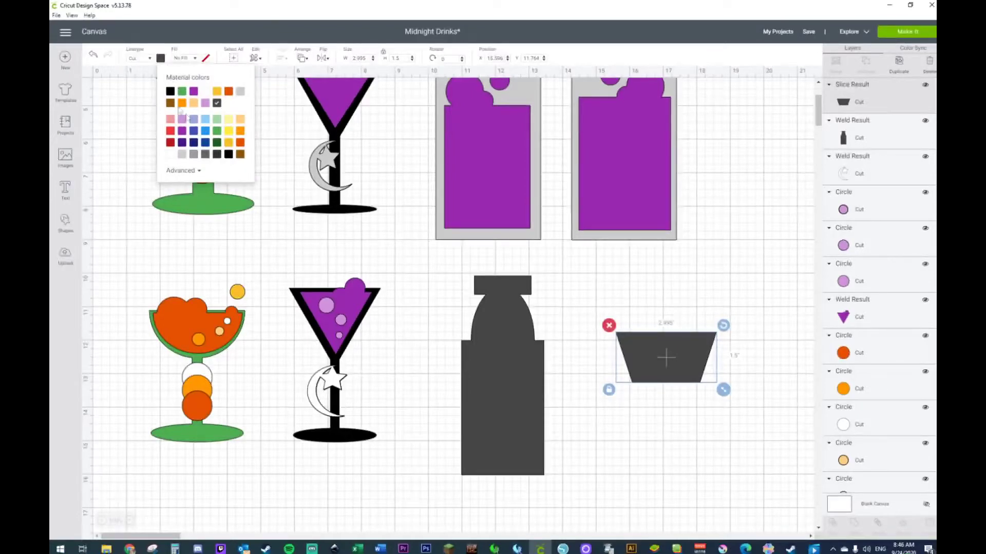
click(242, 156)
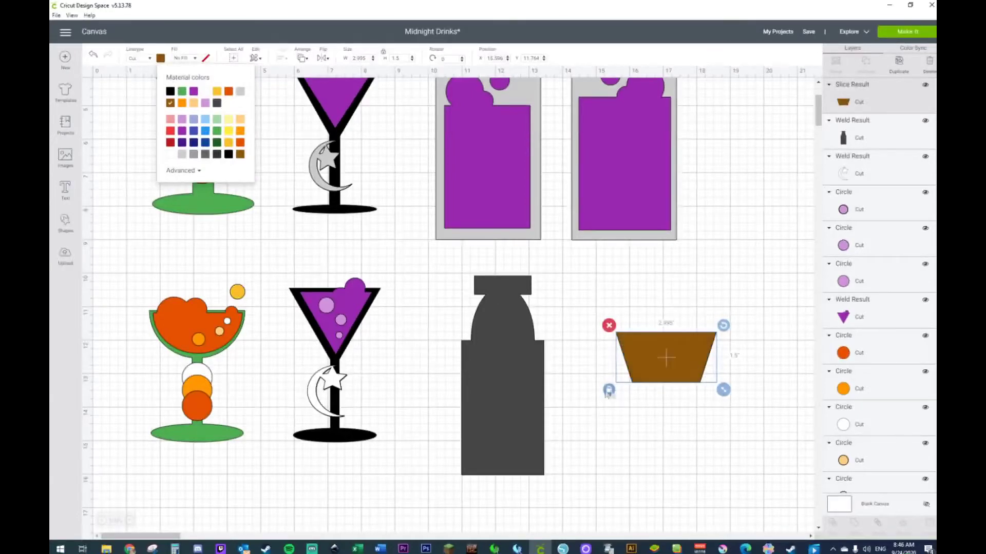
drag(723, 390, 506, 277)
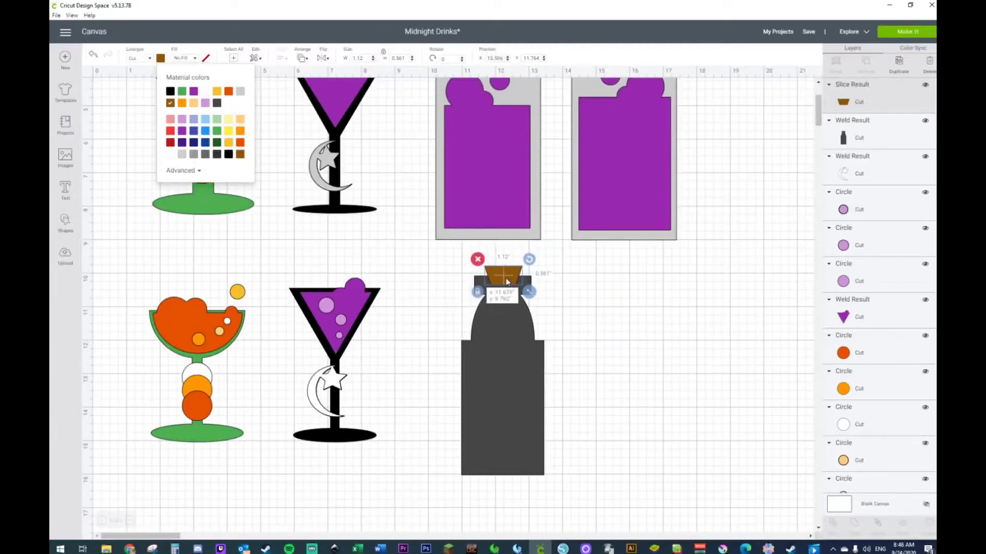
Color the welded bottle white.
click(508, 382)
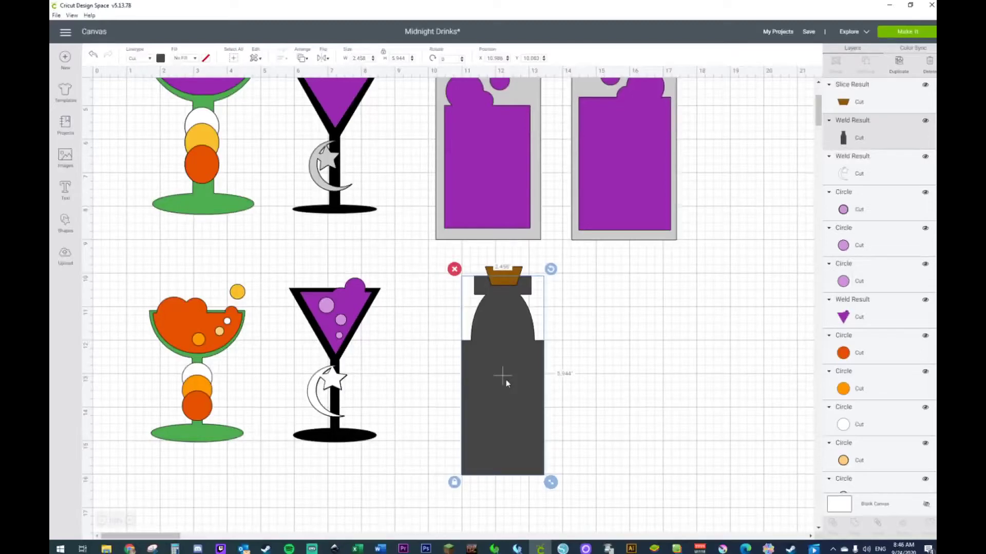
click(65, 220)
click(478, 374)
click(162, 59)
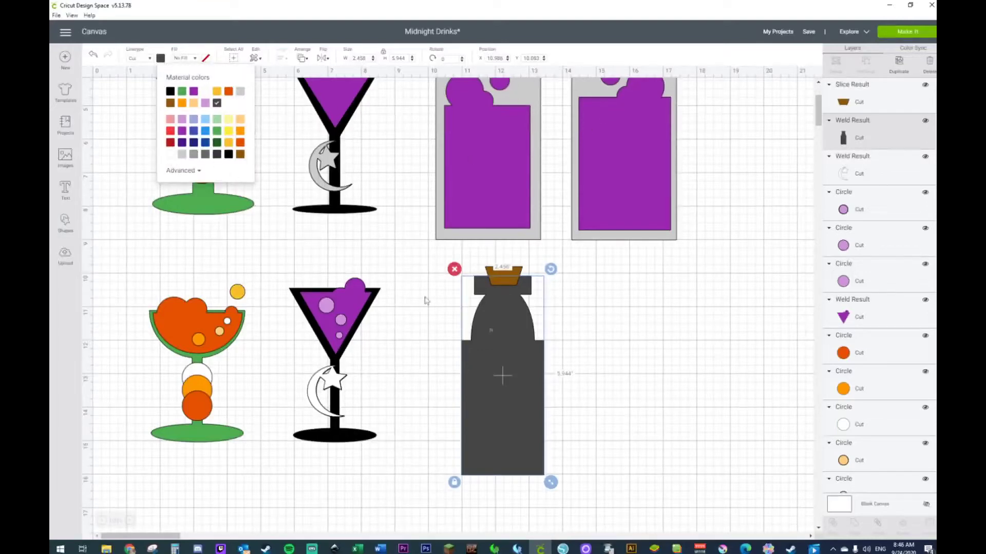
click(170, 154)
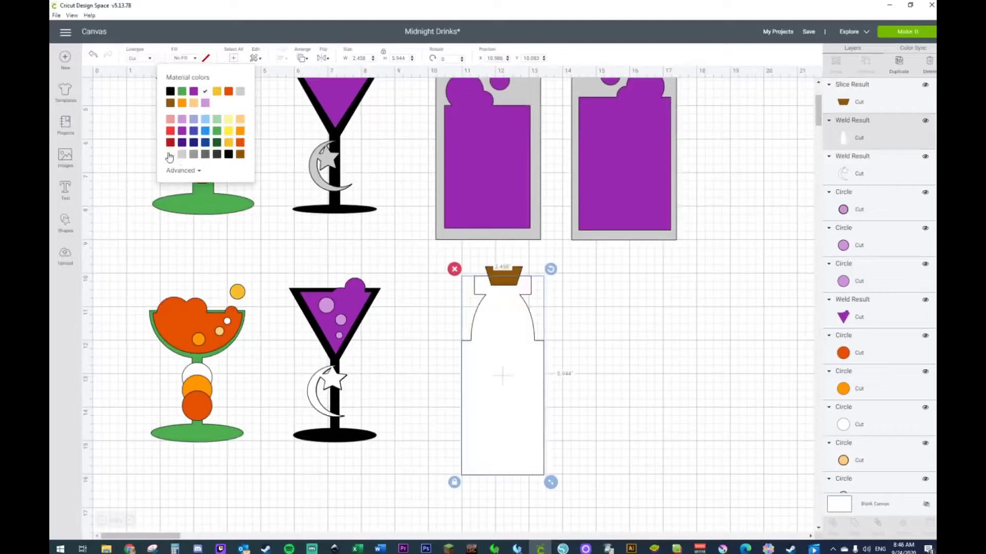
click(633, 356)
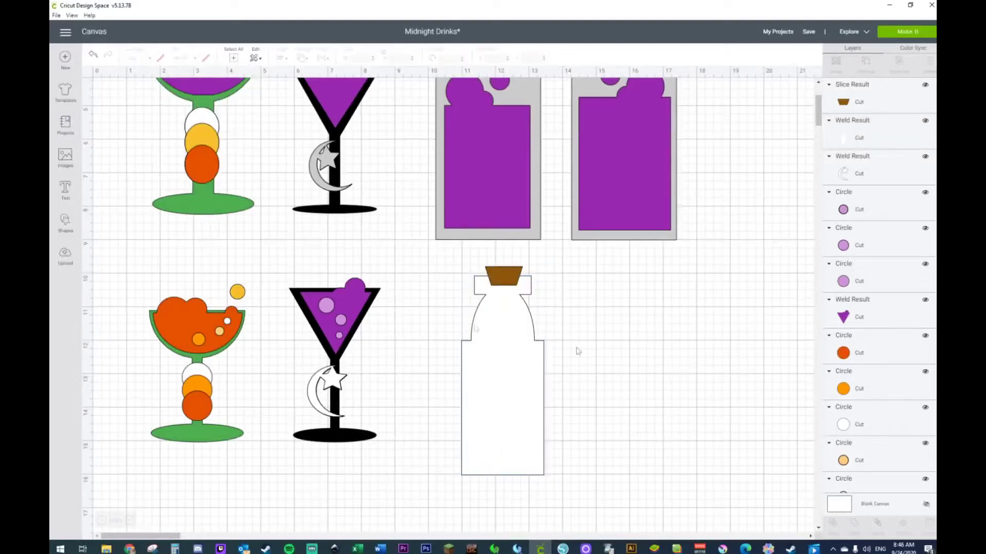
Add a square inside the lower bottle body and stretch it freely into a liquid rectangle about 2.07 inches wide.
click(65, 225)
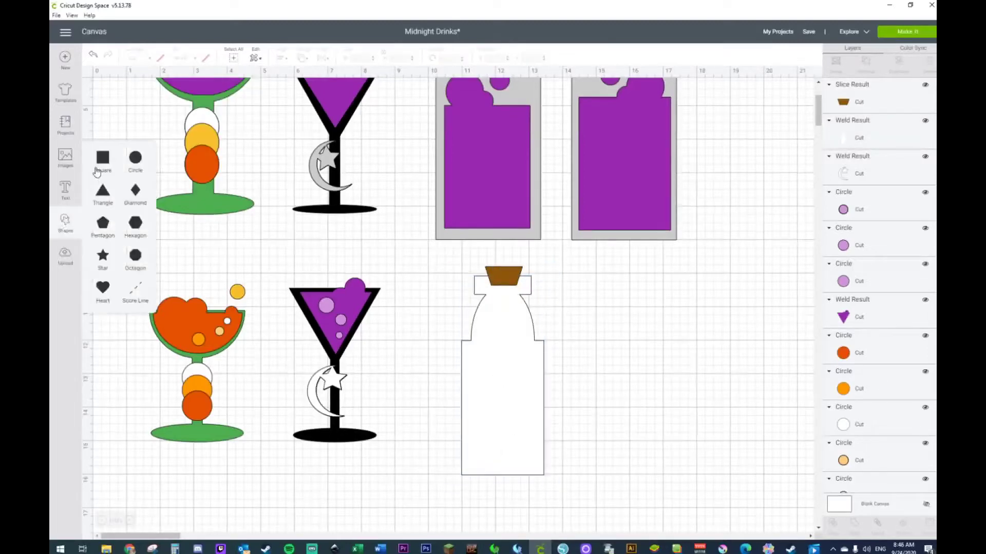
click(96, 171)
drag(220, 192, 529, 416)
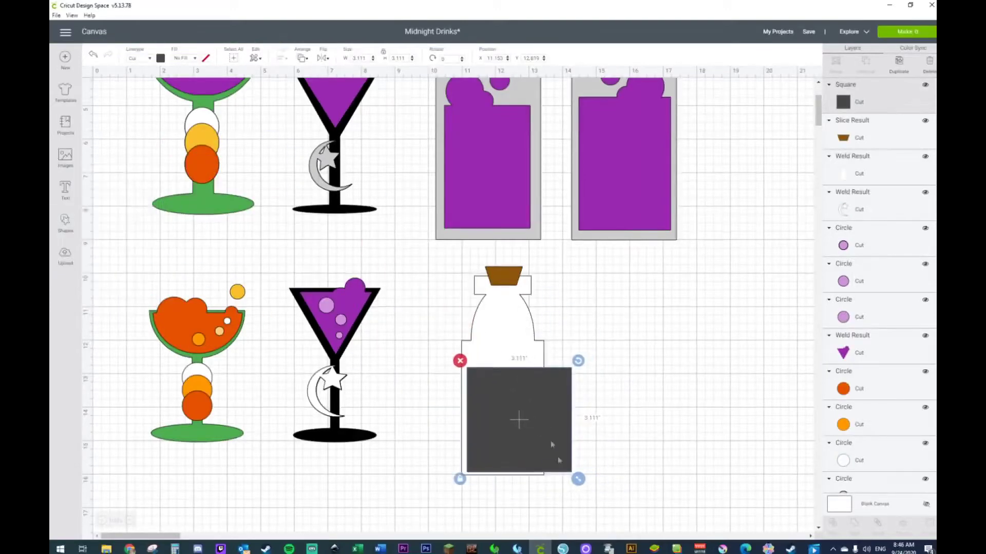
click(456, 481)
click(497, 462)
drag(572, 481, 540, 474)
click(626, 440)
Add a small circle and a copy of it, overlapping as foam bumps on the upper edge of the liquid rectangle.
click(65, 221)
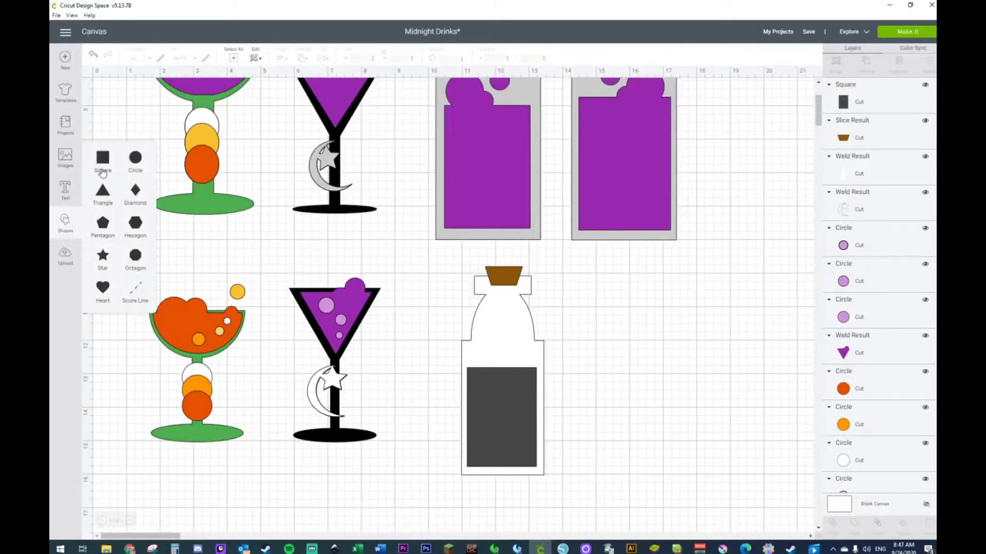
click(146, 162)
drag(248, 211, 402, 285)
drag(444, 362, 516, 354)
key(ctrl+c)
key(ctrl+v)
Add two smaller circle copies of about 0.43 inches as bubbles above the liquid.
key(ctrl+v)
key(ctrl+c)
key(ctrl+v)
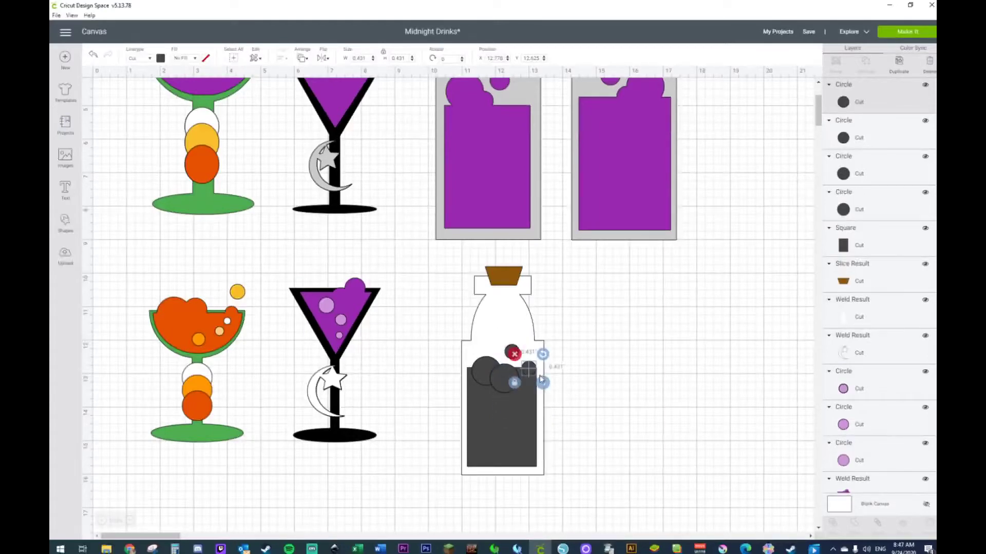
drag(530, 373, 497, 331)
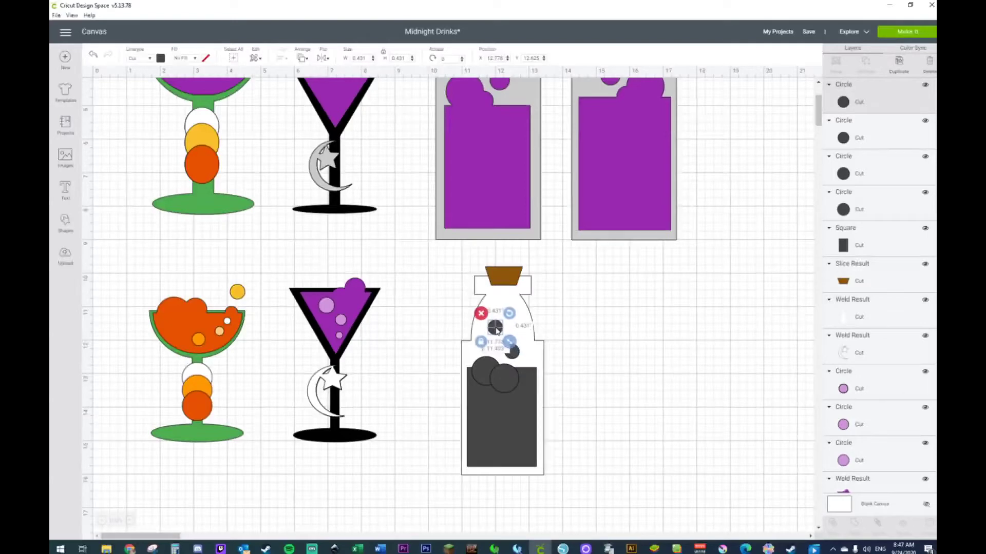
click(618, 371)
Weld the two foam circles to the liquid rectangle.
click(484, 363)
shift+click(504, 381)
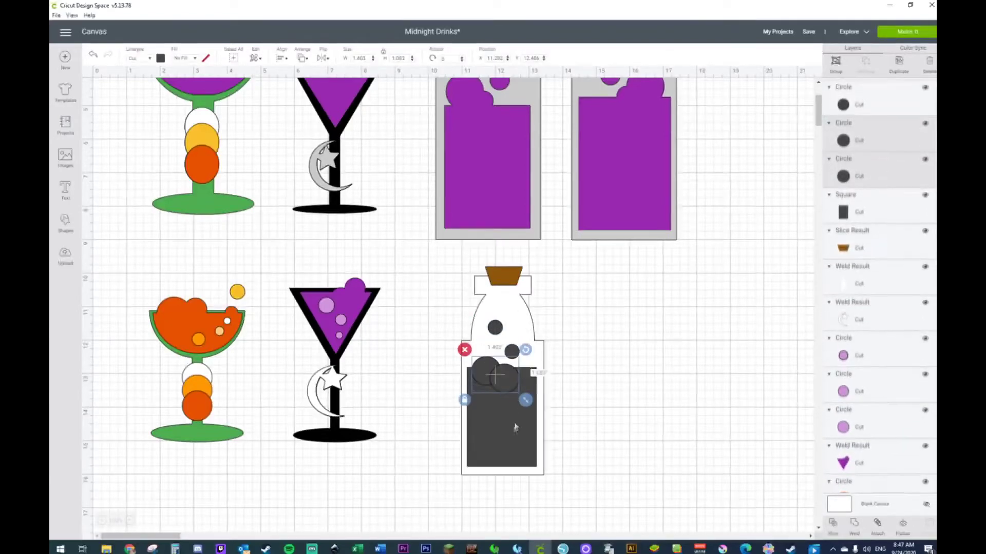
shift+click(506, 430)
right_click(507, 430)
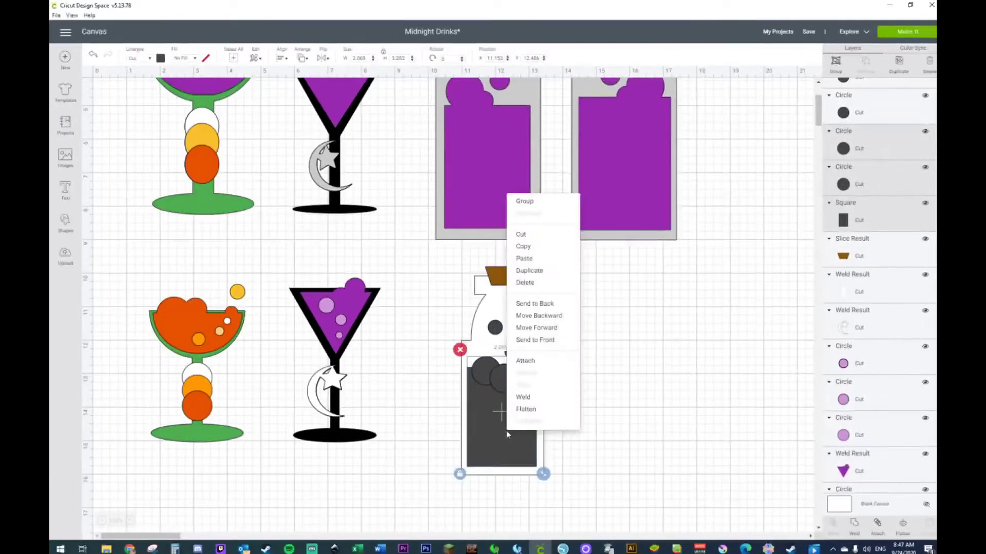
click(522, 397)
Color the liquid and its two bubbles orange and place a duplicate of the set in the empty space beside the bottle.
shift+click(511, 351)
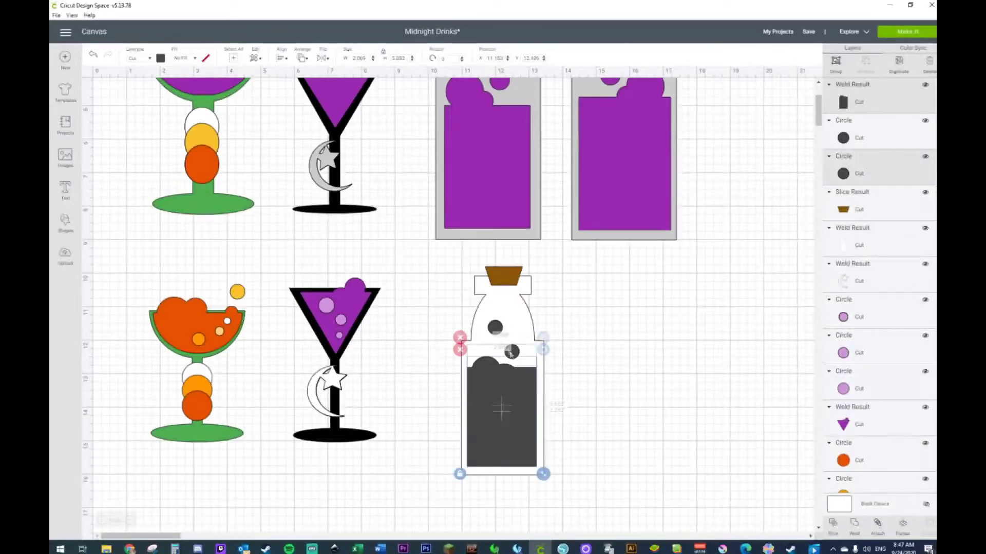
shift+click(493, 330)
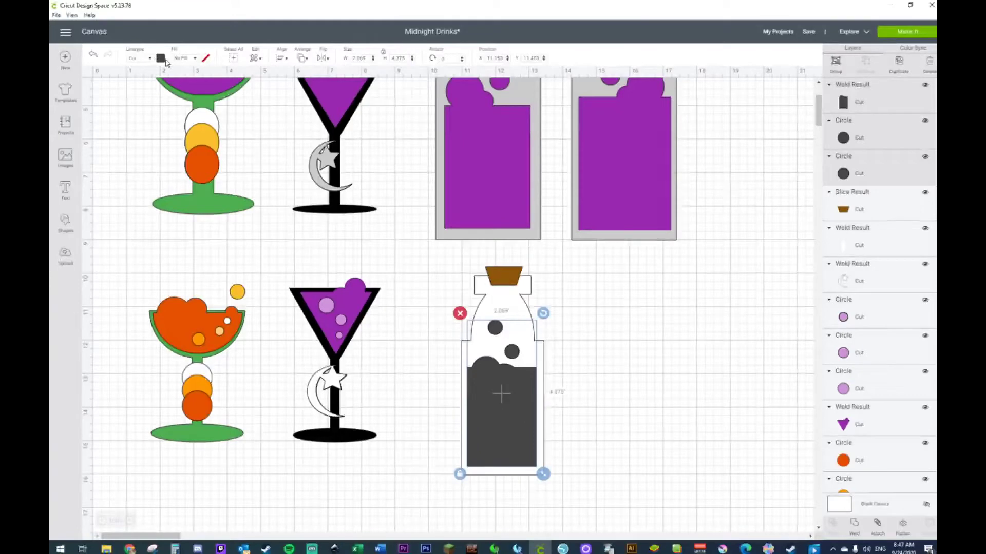
click(160, 59)
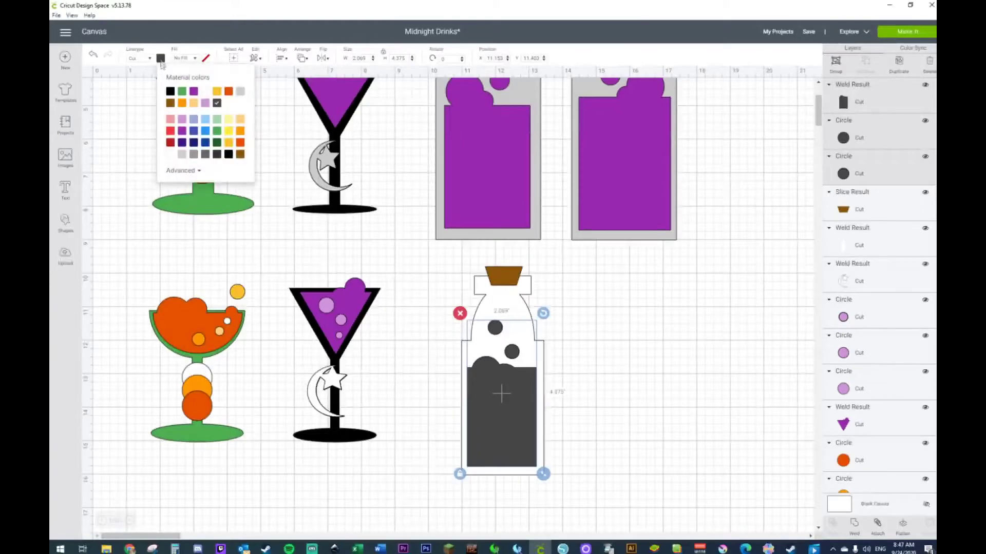
click(182, 103)
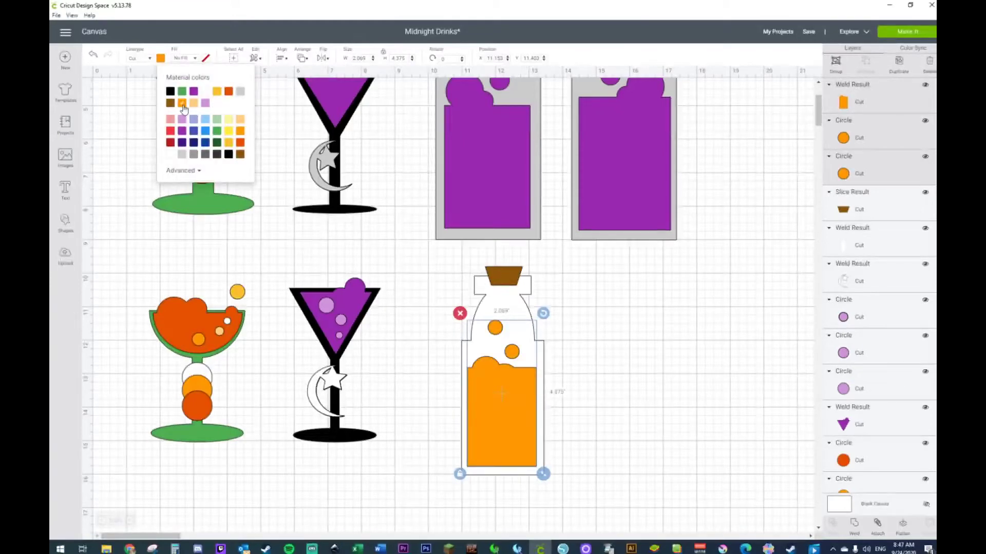
key(ctrl+d)
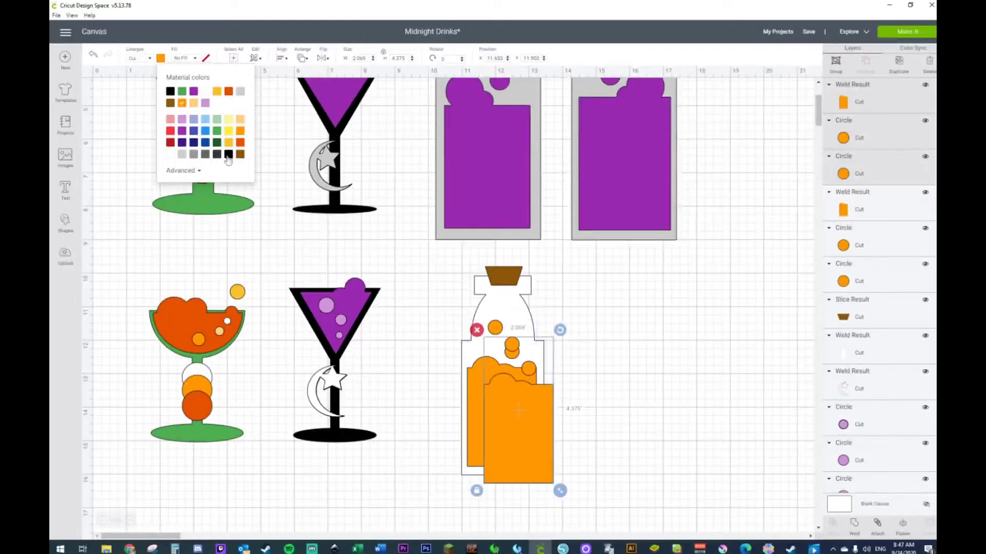
drag(534, 470, 689, 436)
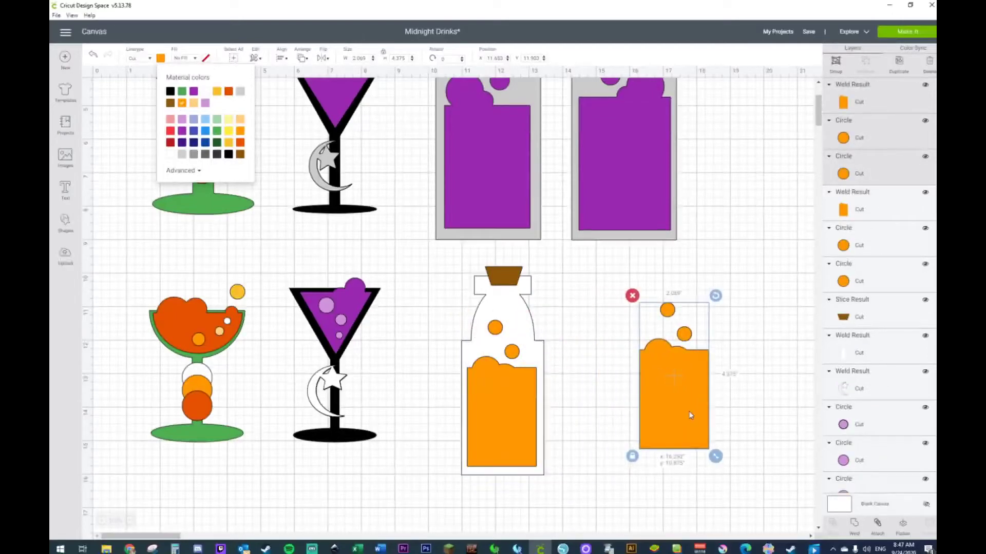
Cover the lower part of the liquid copy with a new 3.111-inch square and set a duplicate square aside below the martini glass.
click(66, 222)
click(102, 163)
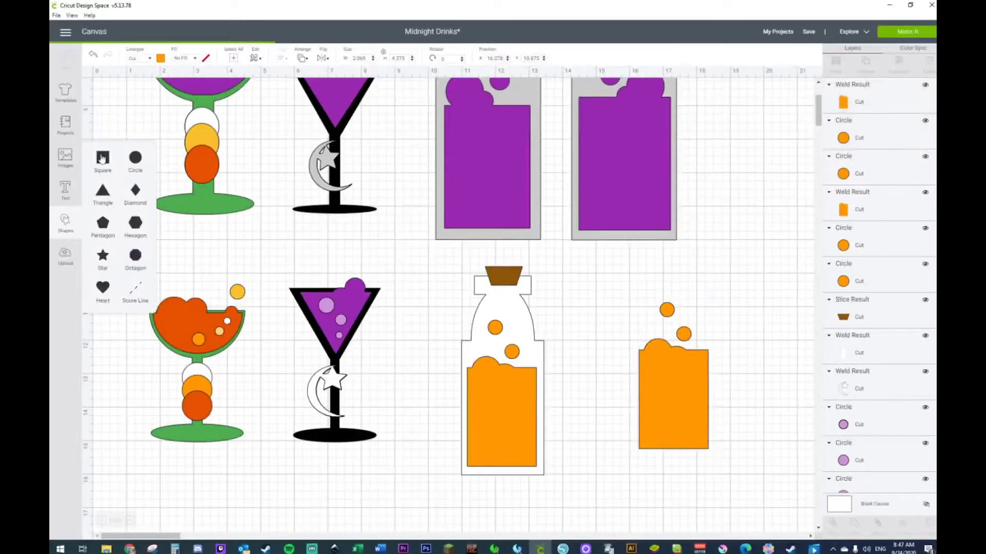
drag(275, 269, 688, 436)
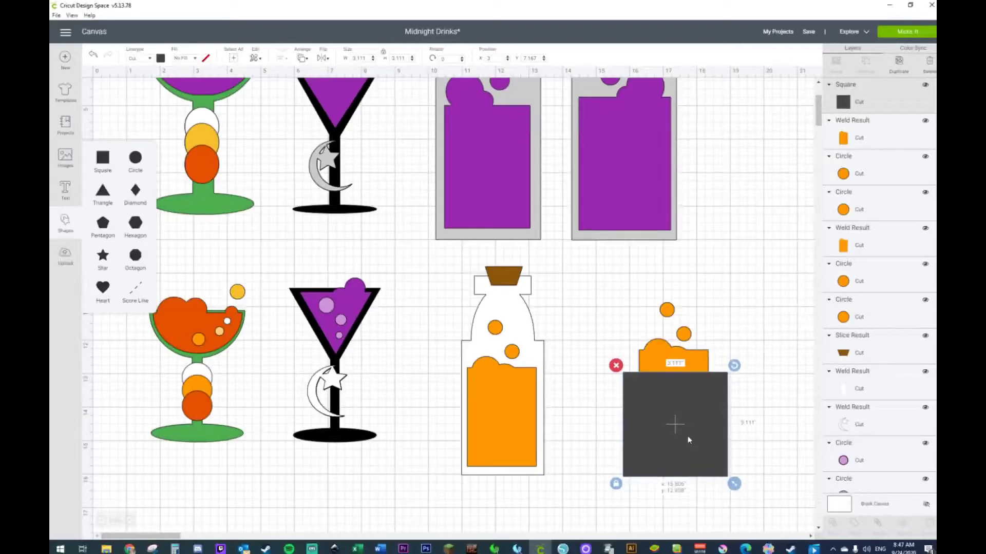
key(ctrl+d)
drag(688, 435, 680, 493)
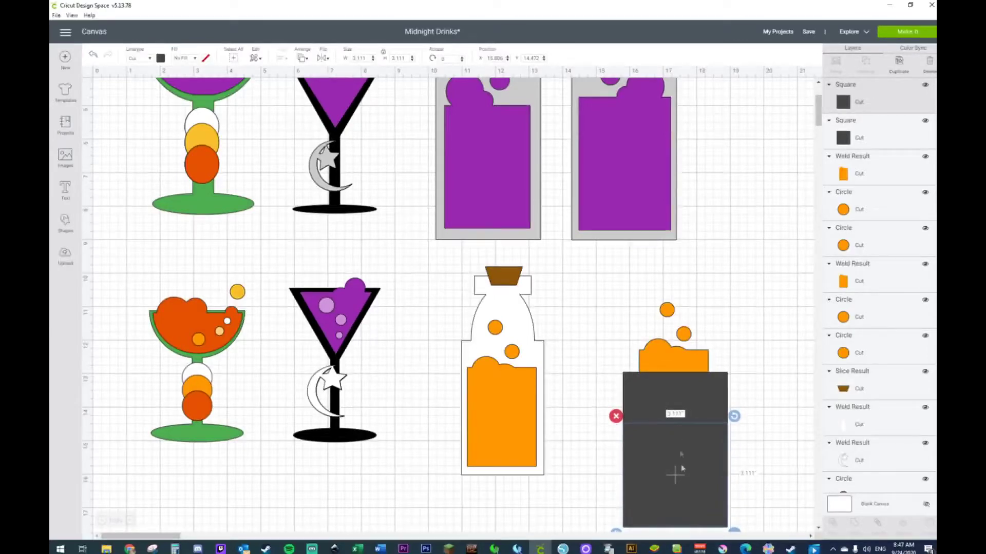
drag(675, 481, 402, 495)
drag(748, 324, 648, 405)
right_click(648, 405)
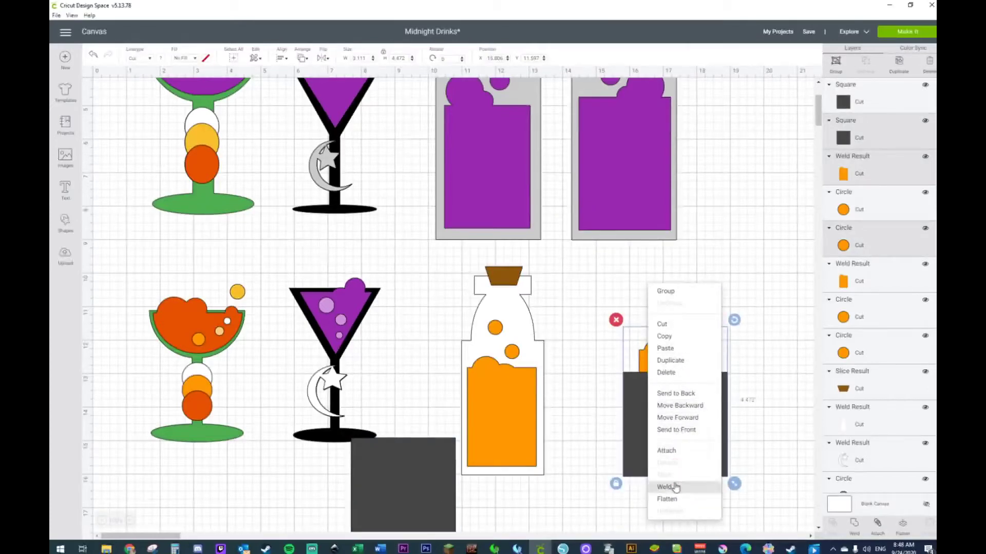
click(616, 400)
Slice the liquid copy with the overlapping square and move the foam-topped piece away from the cut pieces.
click(661, 396)
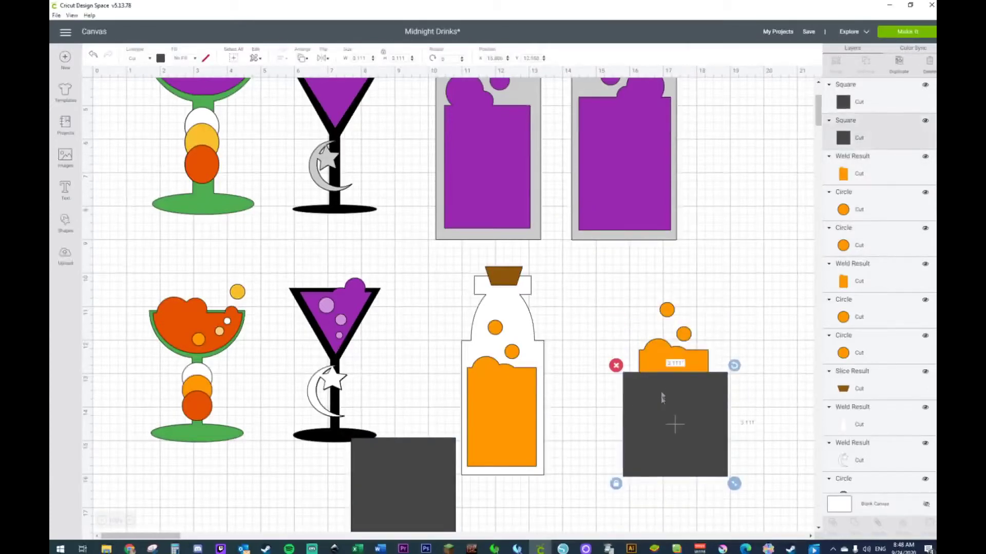
click(659, 349)
shift+click(639, 447)
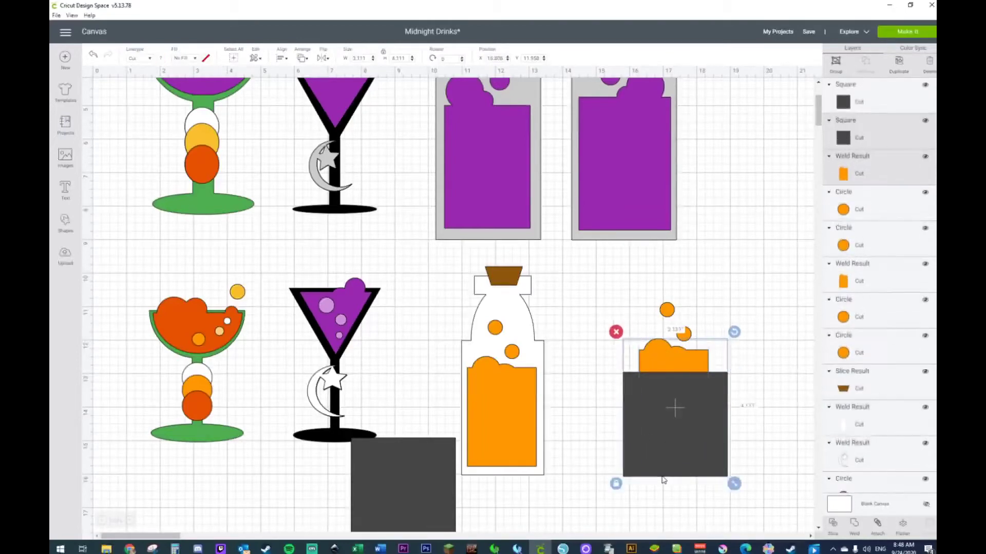
right_click(662, 470)
click(679, 430)
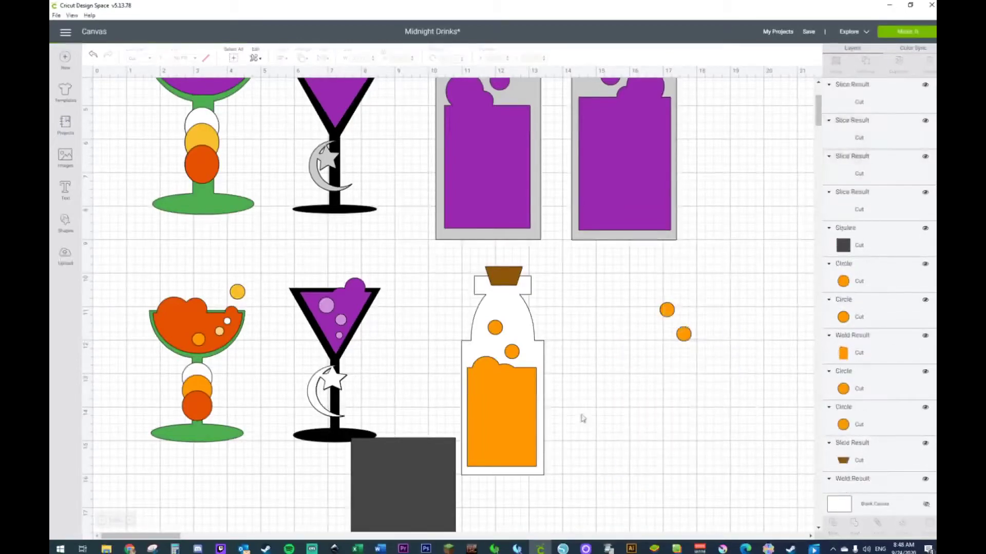
drag(707, 375, 644, 343)
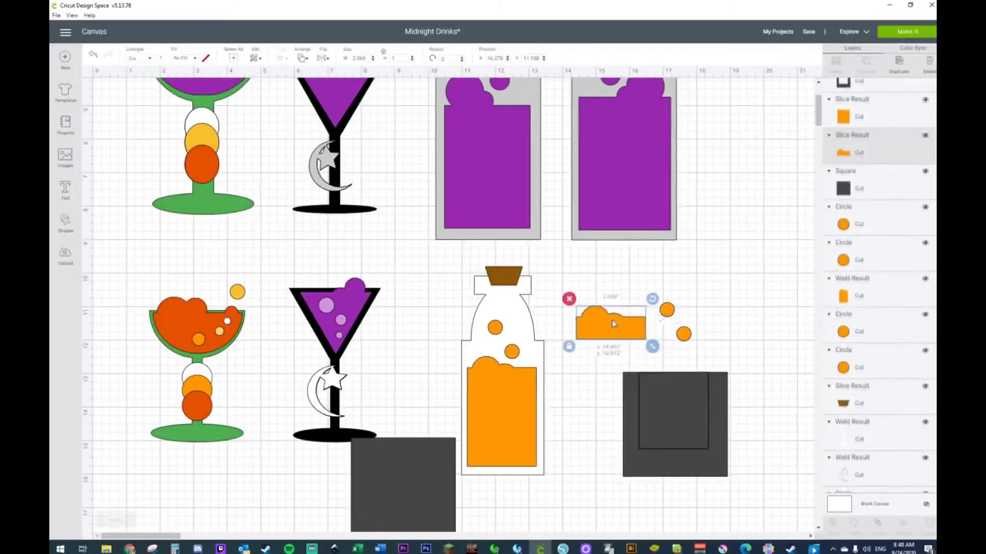
Delete the two grey leftovers of the sliced square, keeping the orange piece.
click(705, 464)
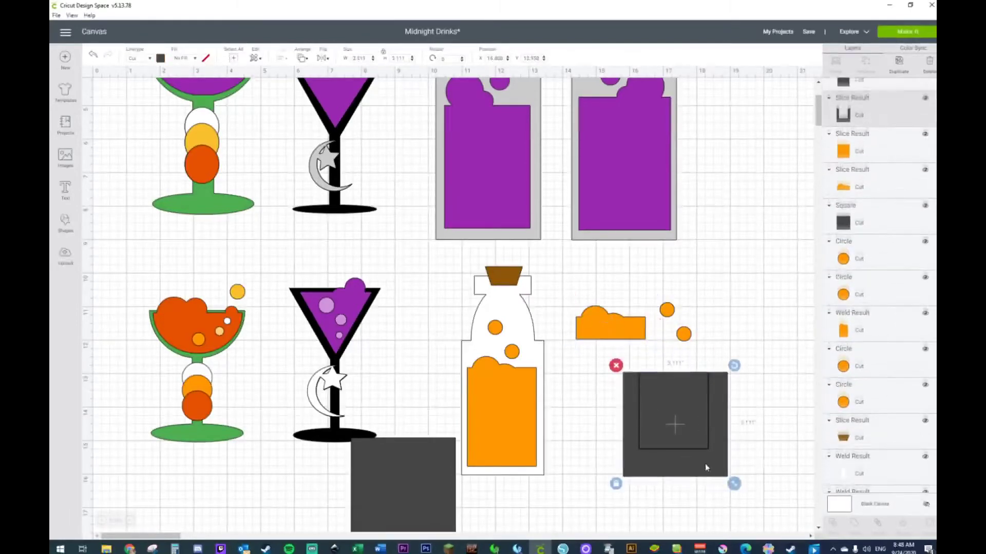
key(Delete)
click(684, 413)
key(Delete)
Move the spare square over the lower half of the remaining orange piece and slice the two shapes.
drag(408, 480, 684, 458)
drag(746, 353, 725, 434)
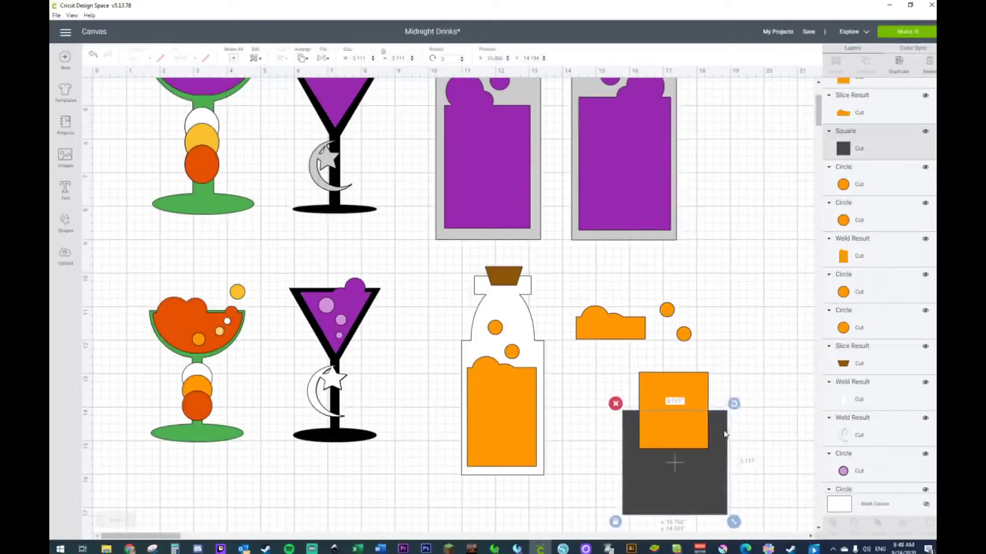
drag(750, 352, 667, 454)
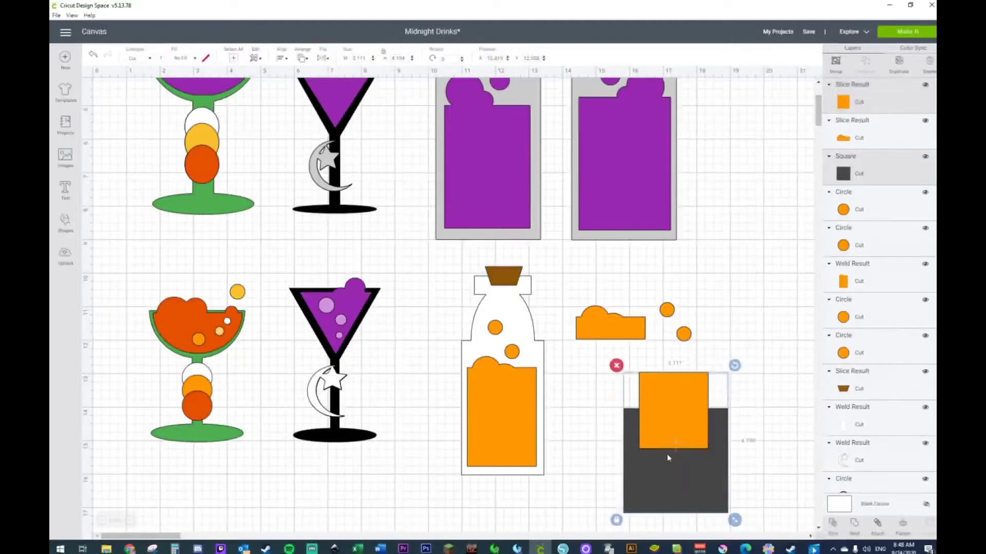
right_click(672, 459)
click(692, 406)
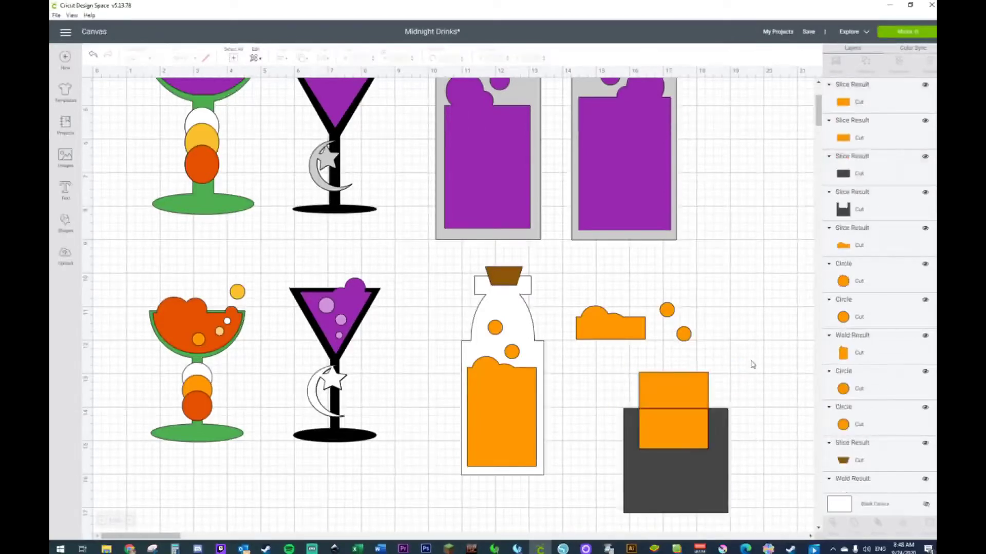
Move the upper orange slice onto the bottle's liquid as a middle band and delete the notched grey leftover.
click(613, 337)
click(508, 403)
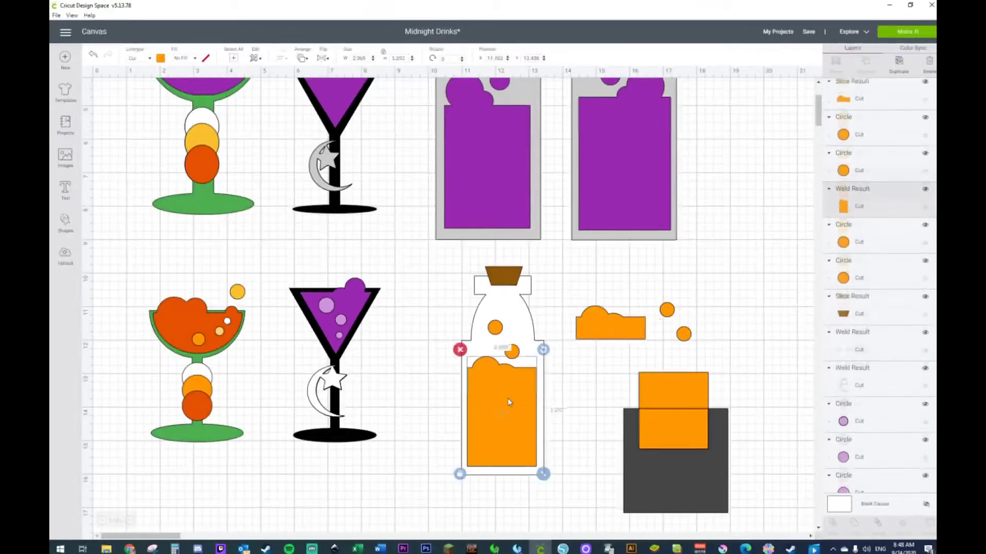
click(737, 356)
drag(686, 393, 515, 412)
click(664, 471)
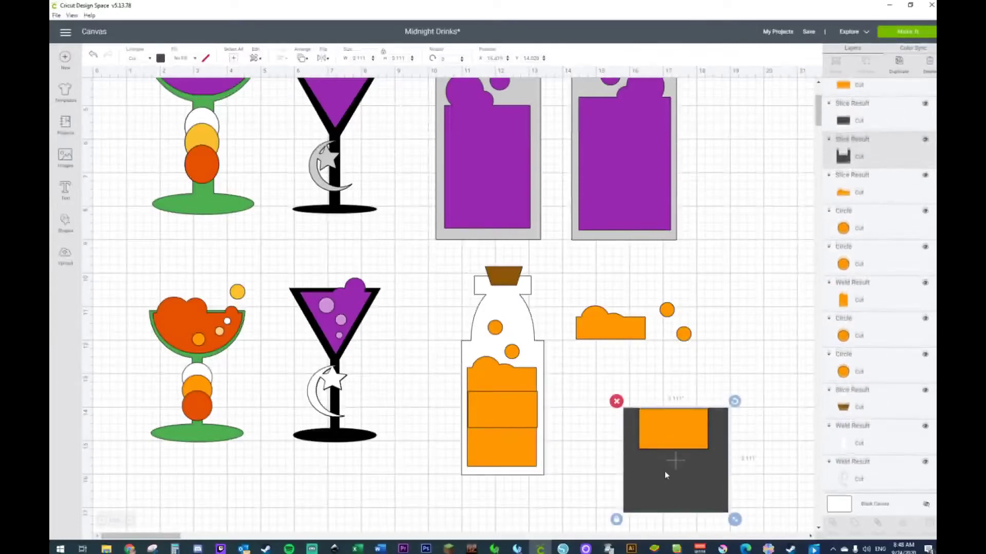
key(Delete)
drag(518, 411, 518, 404)
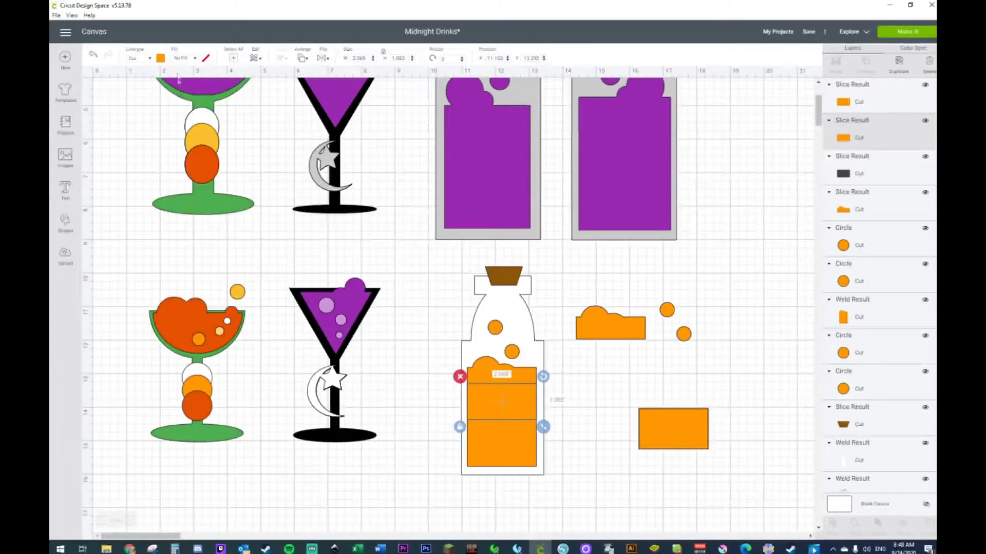
Color the welded foam-topped liquid in the bottle white.
click(501, 448)
click(160, 58)
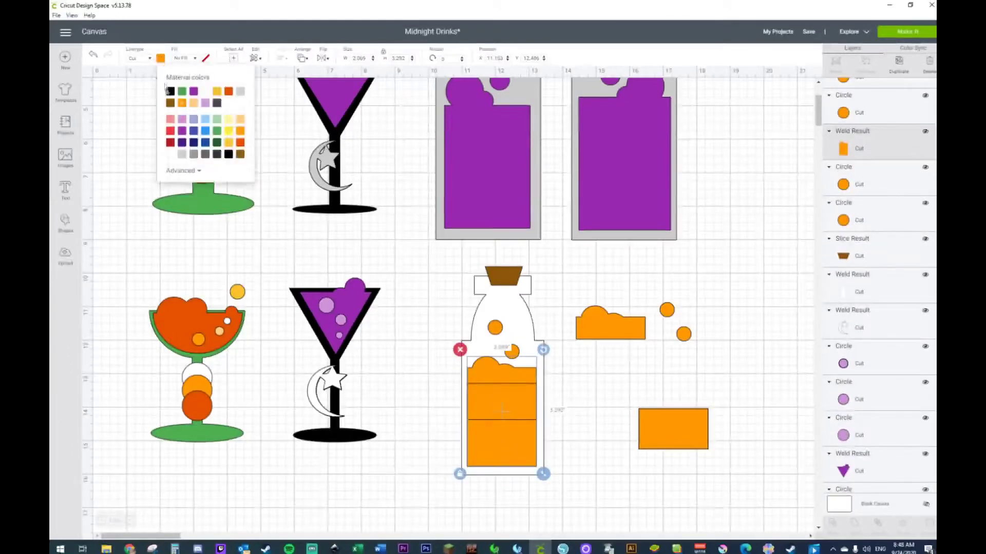
click(170, 154)
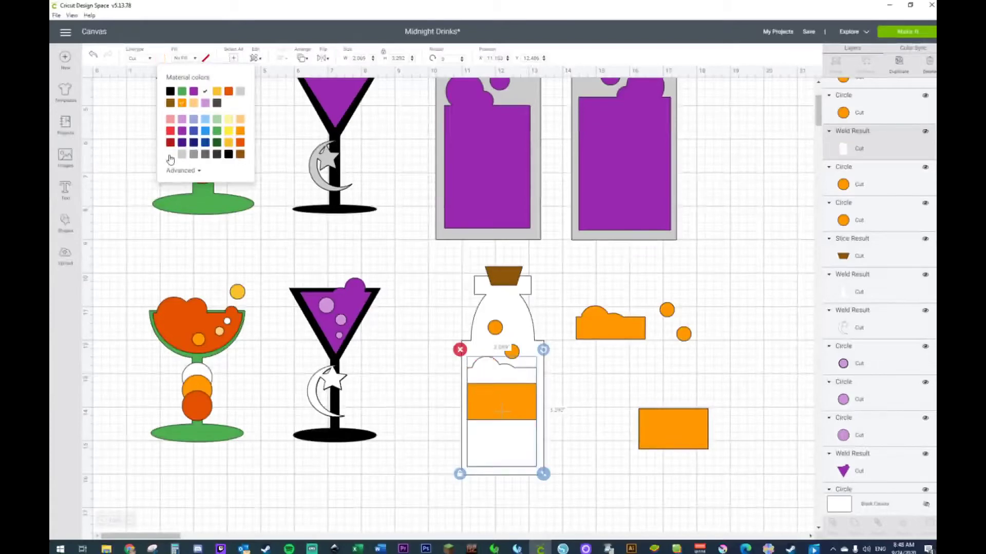
Stack the other orange slice under the middle band at the bottom of the liquid and color it dark orange.
drag(665, 448, 505, 417)
click(492, 462)
click(504, 444)
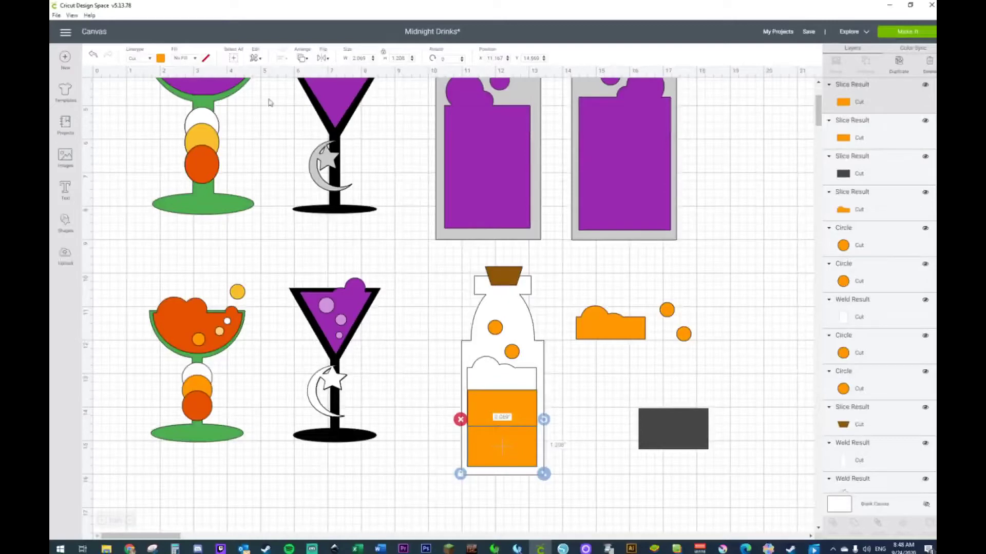
click(162, 58)
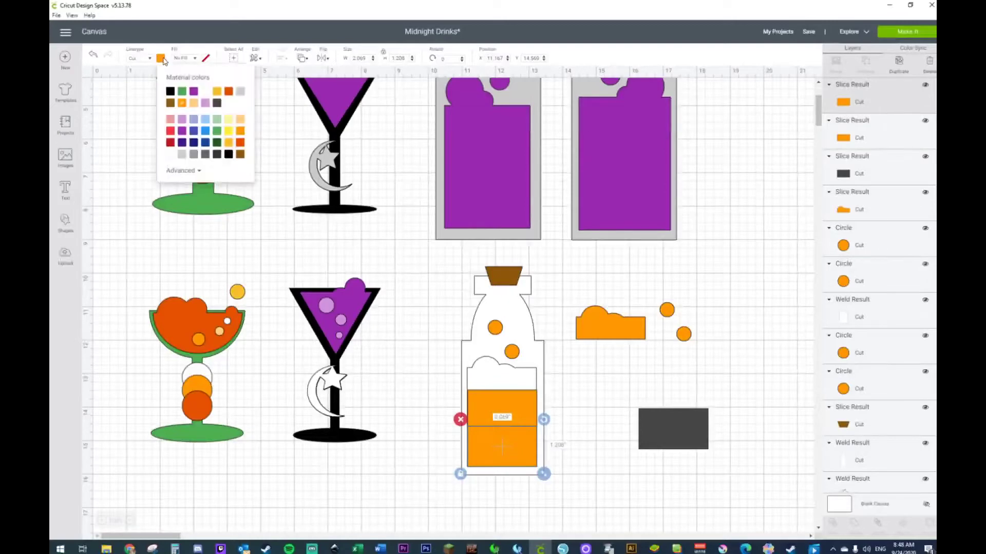
click(240, 148)
click(586, 429)
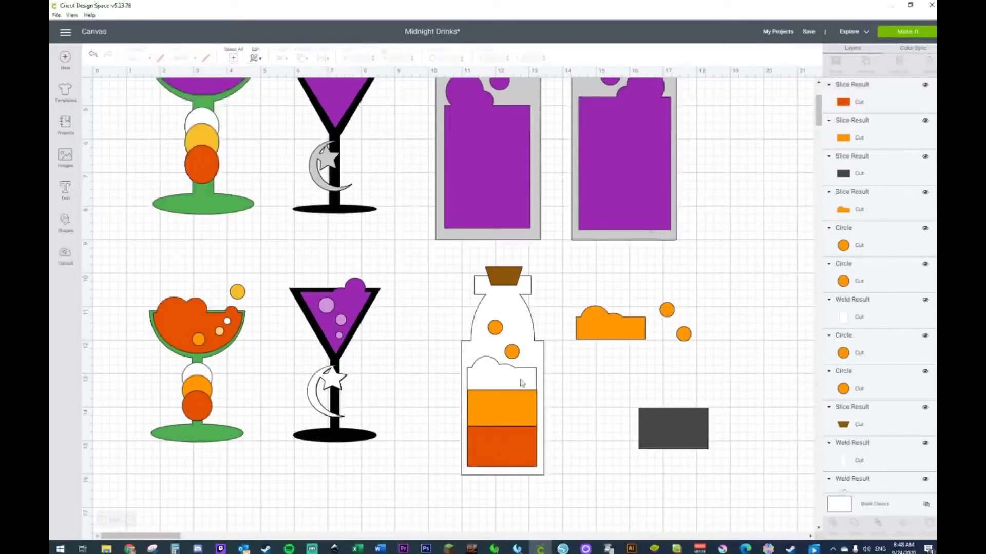
Color the corked bottle's body light grey.
click(469, 352)
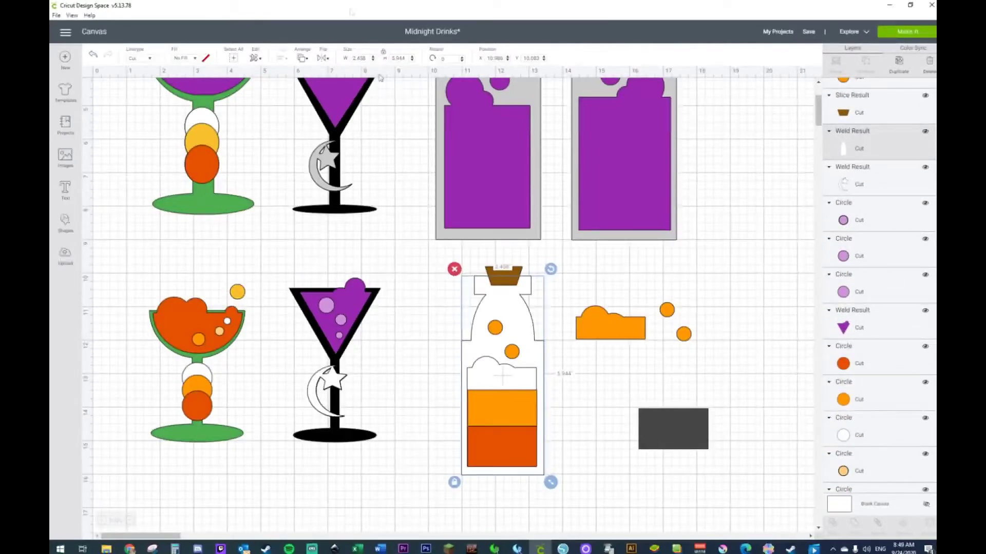
click(151, 60)
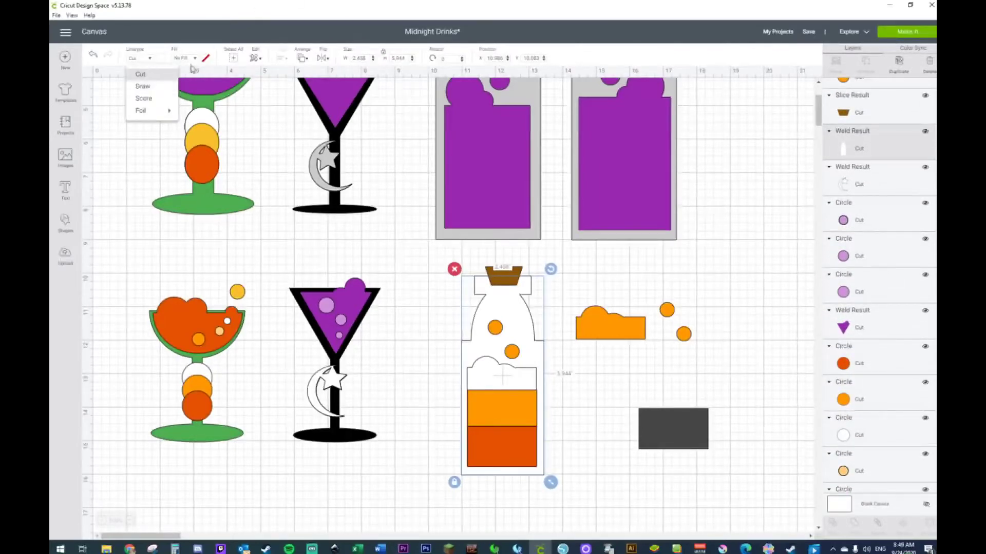
click(158, 74)
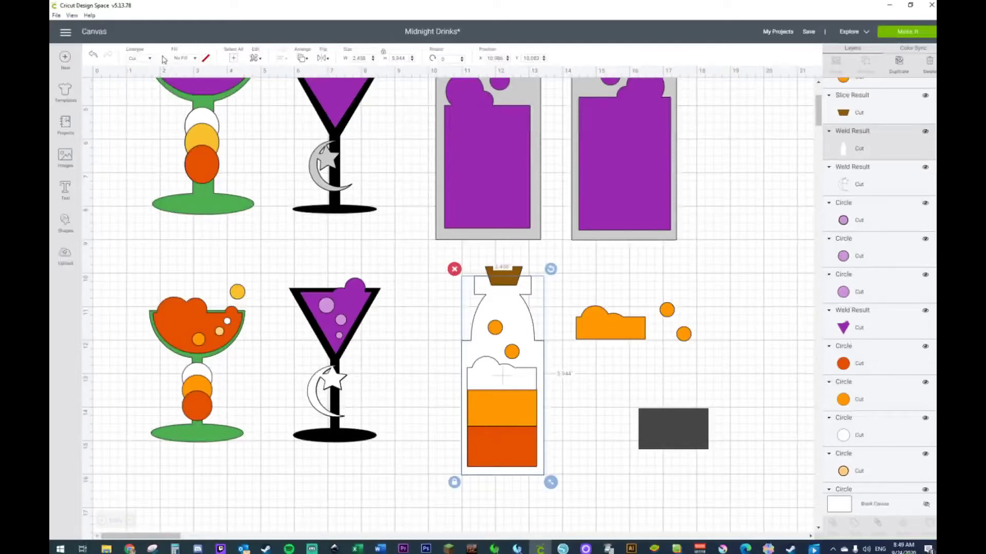
click(163, 60)
click(181, 157)
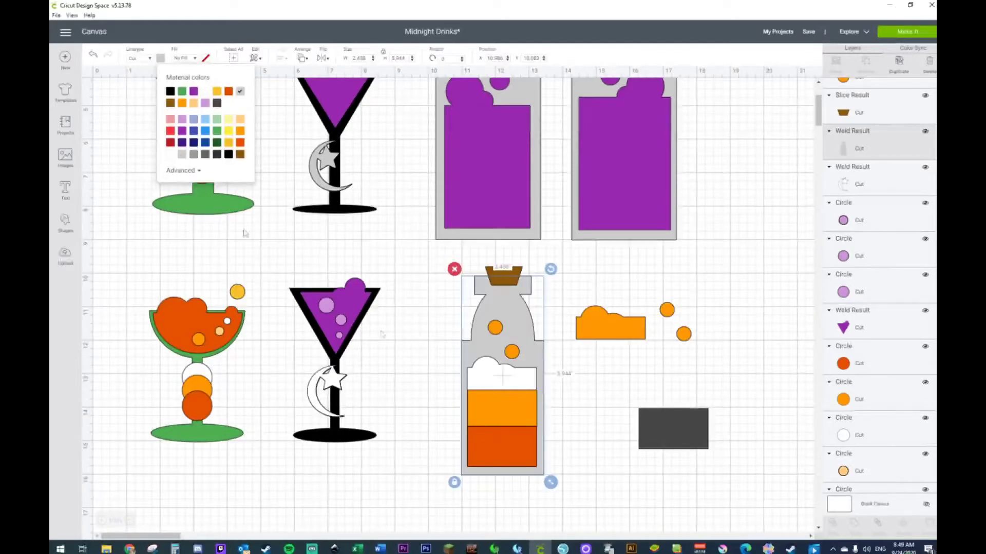
Delete the leftover orange foam piece, two spare circles and dark grey rectangle beside the bottle.
click(656, 393)
drag(590, 271, 715, 458)
key(Delete)
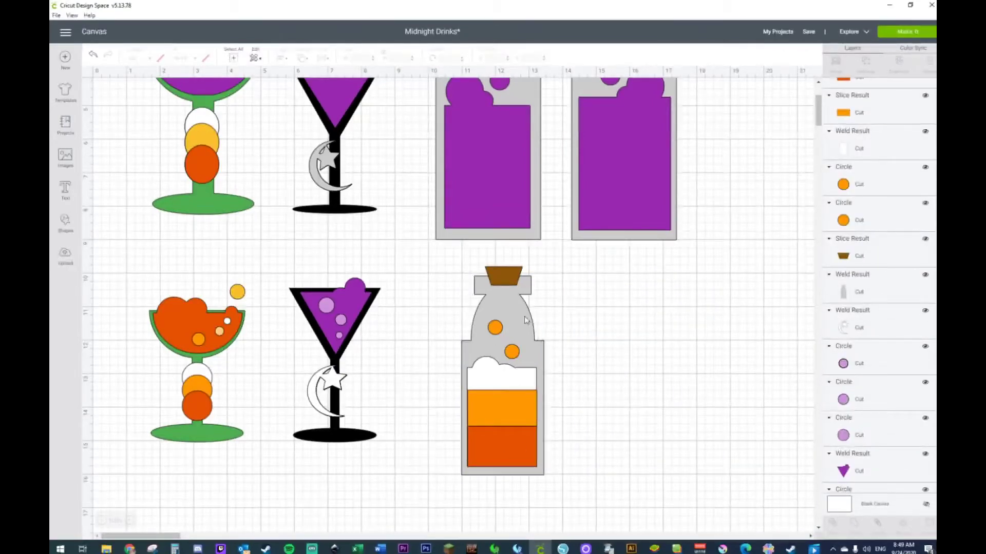
Add a square beside the corked bottle and resize it into an upright rectangle about 2.5 by 4 inches as a second bottle body.
scroll(540, 253, up, 2)
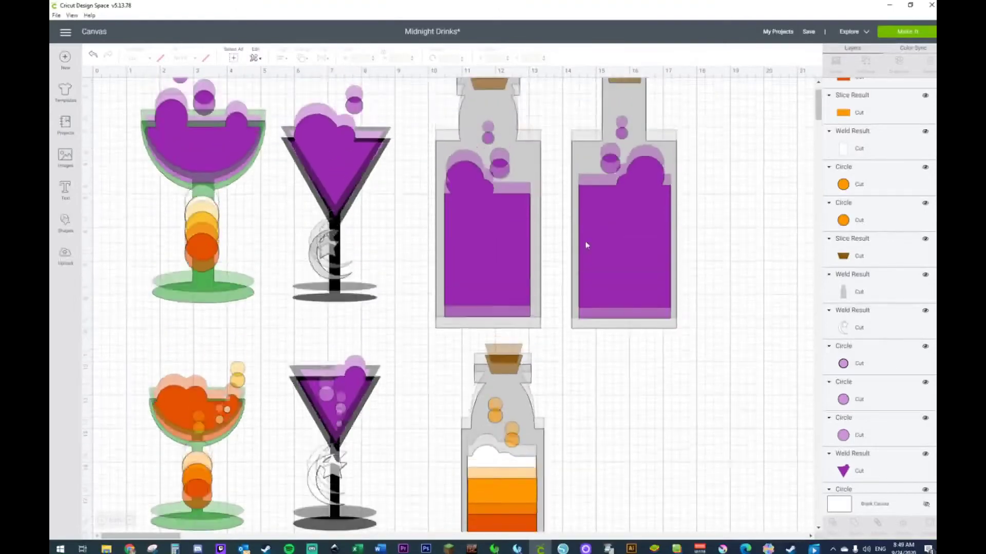
scroll(712, 306, down, 3)
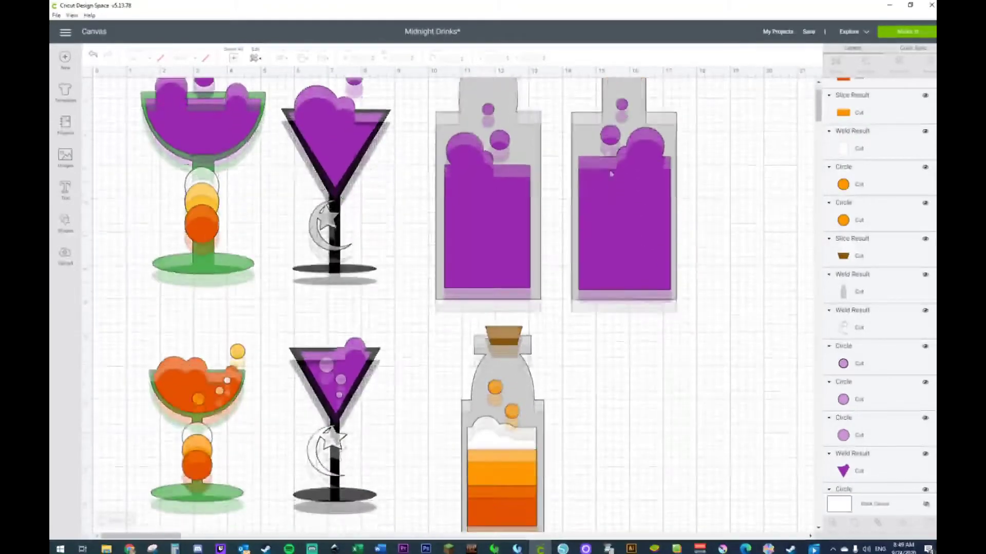
click(61, 235)
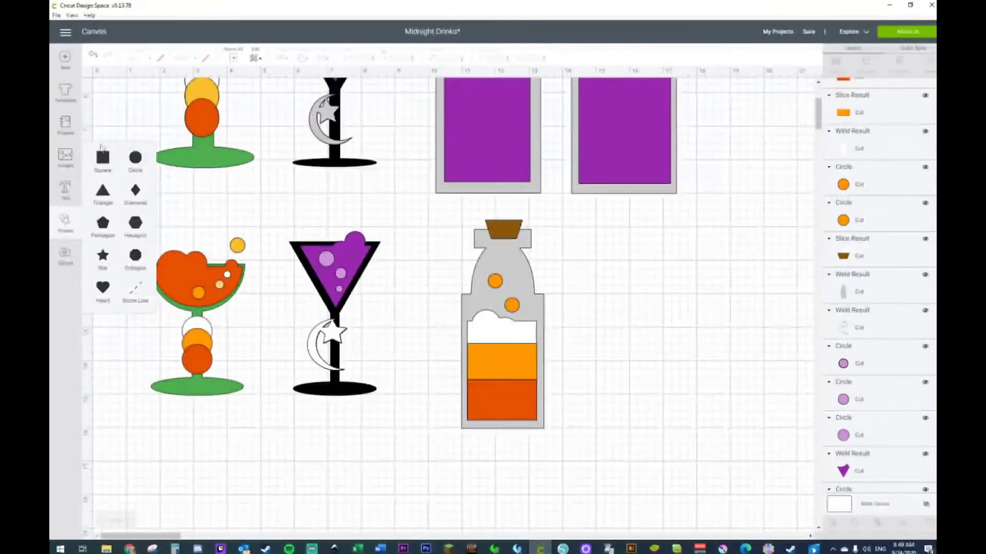
click(137, 173)
drag(205, 172, 644, 341)
click(627, 406)
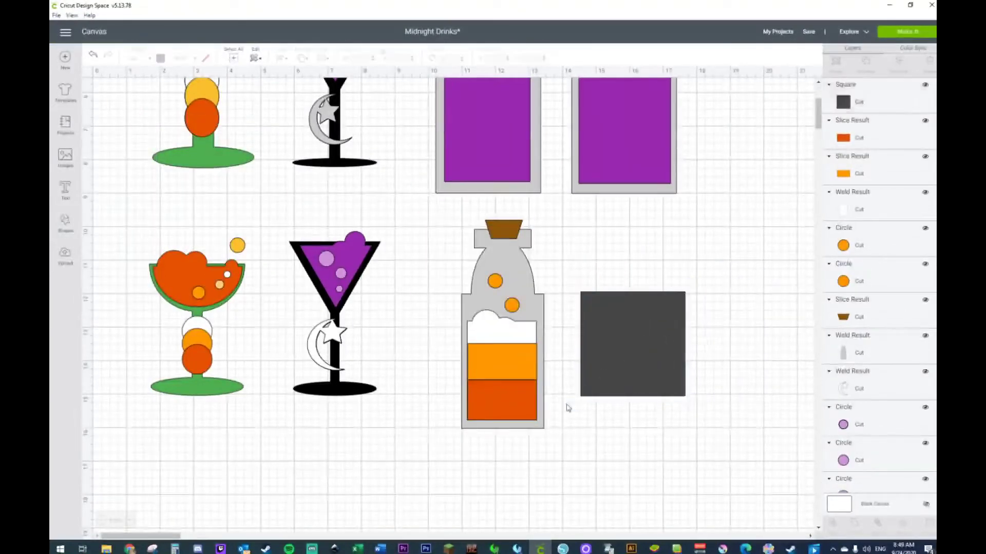
click(627, 393)
drag(691, 404, 694, 436)
drag(695, 438, 674, 438)
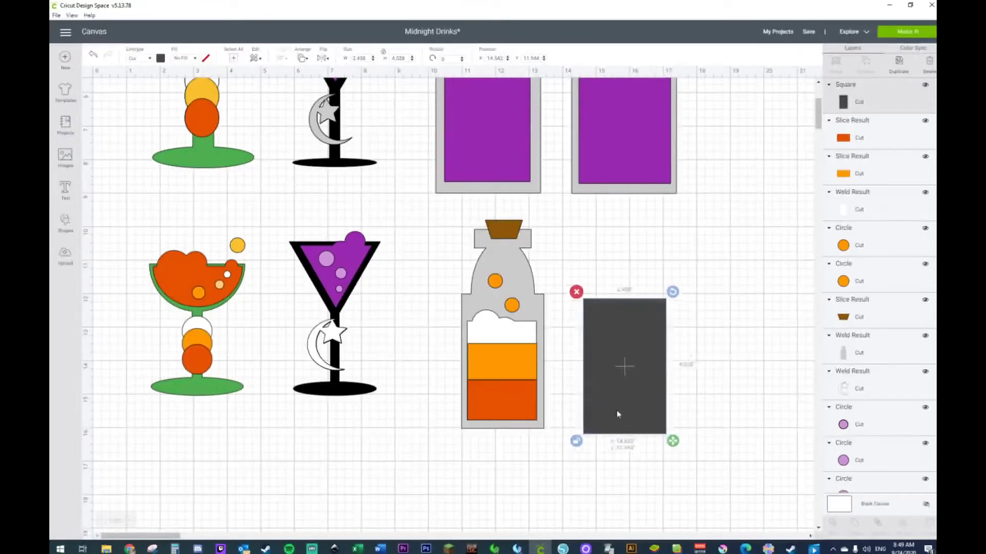
drag(612, 396, 618, 419)
Duplicate the body rectangle, shrink the copy to about 0.89 by 1.46 inches and place it on top as the neck.
key(ctrl+d)
drag(696, 477, 636, 310)
click(725, 264)
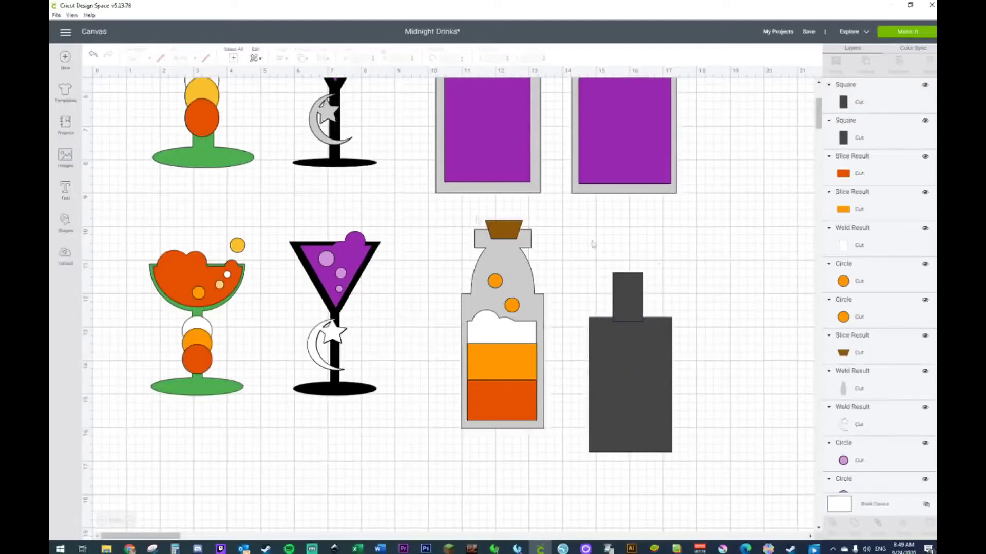
Duplicate the neck rectangle, rotate the copy 90 degrees, flatten it and place it across the neck's top as a rim.
click(66, 218)
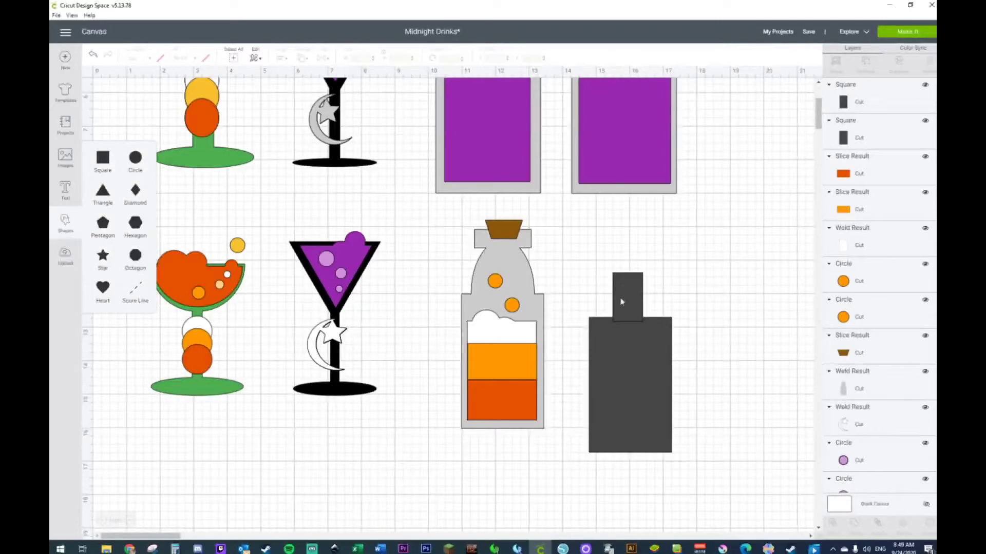
key(ctrl+v)
drag(622, 294, 646, 256)
click(321, 59)
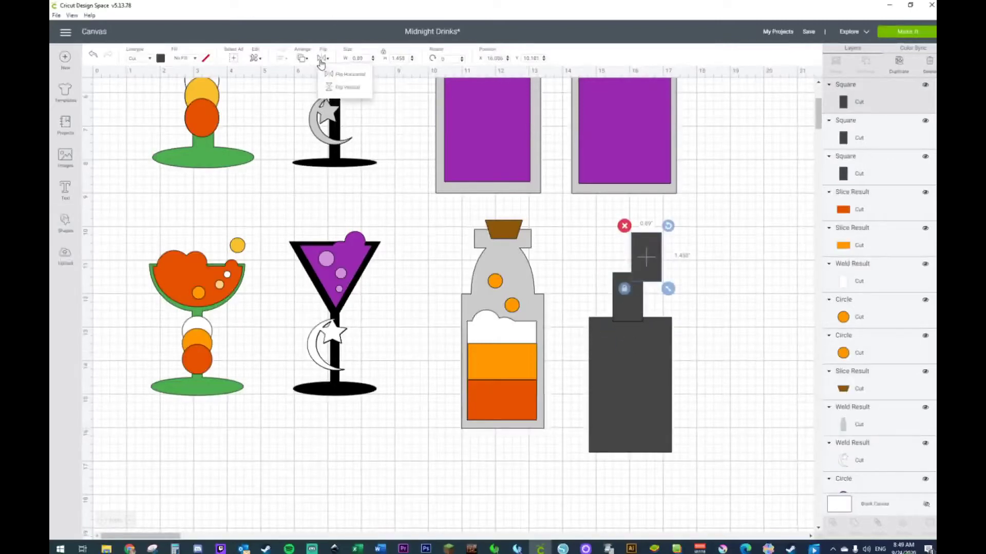
click(452, 58)
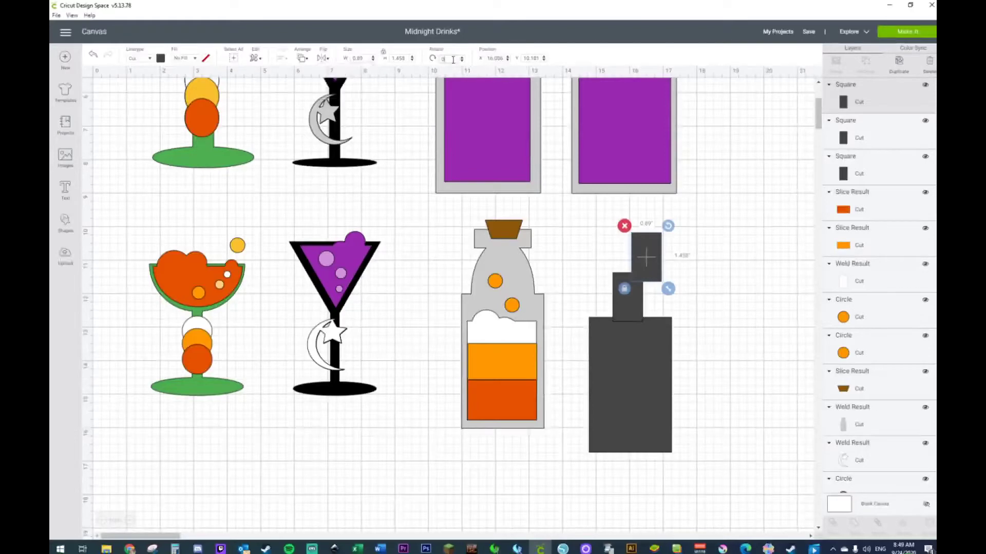
key(Return)
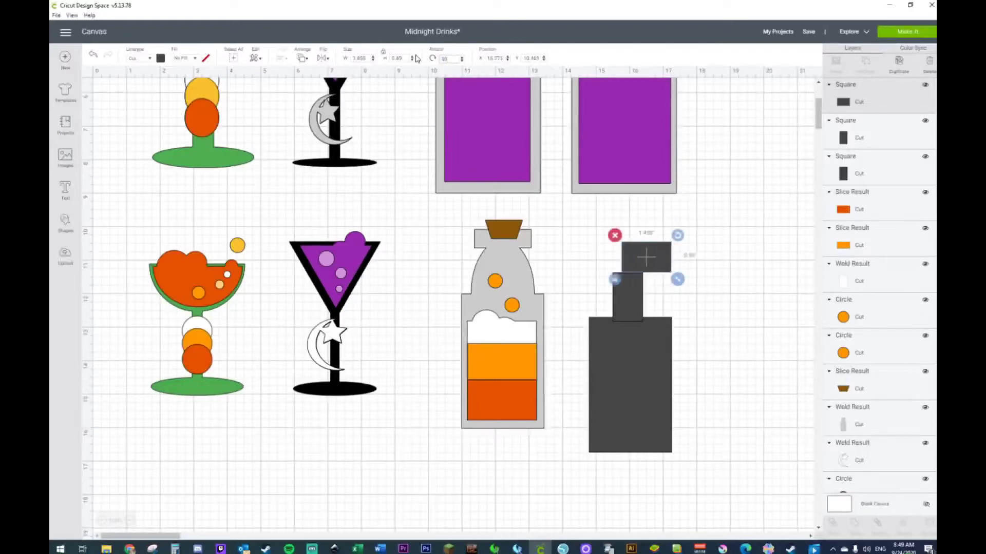
drag(677, 280, 635, 299)
Center the body, neck and rim rectangles horizontally, weld them into one bottle and line it up with the finished bottle.
drag(576, 227, 727, 488)
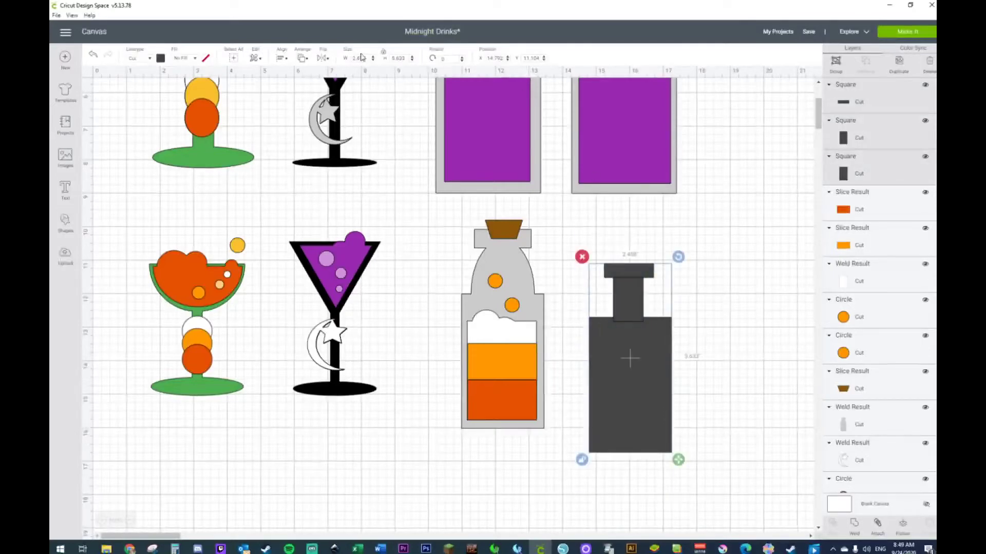
click(280, 60)
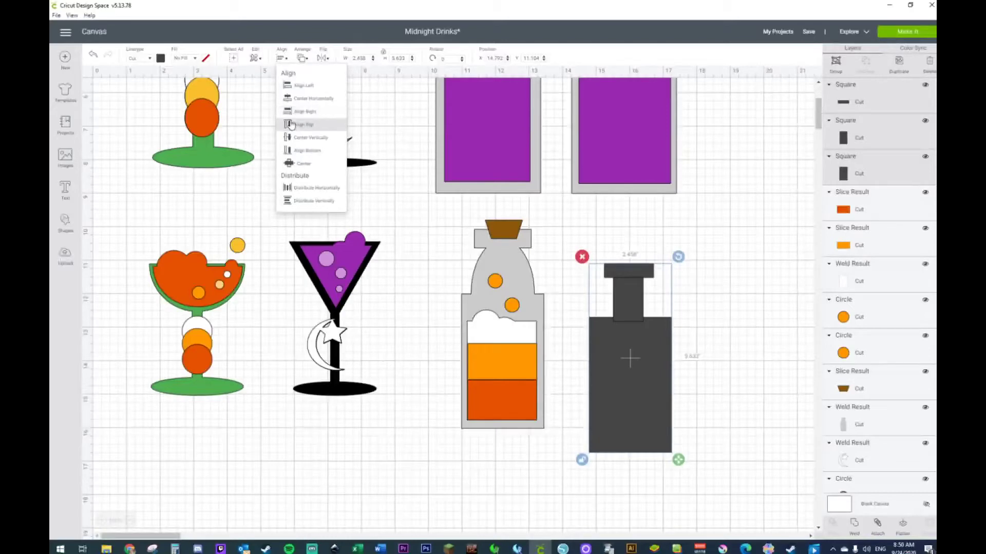
click(295, 99)
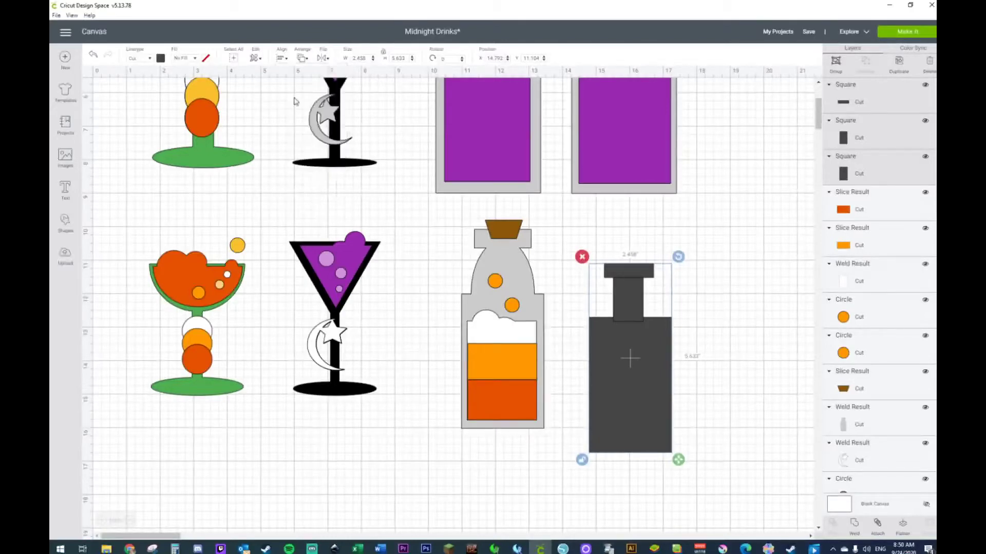
right_click(660, 408)
click(677, 483)
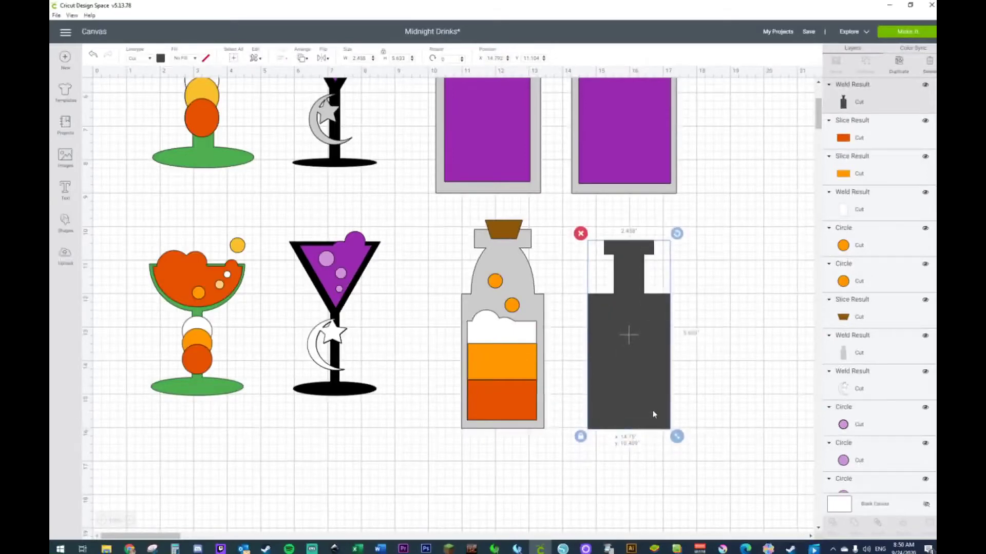
Duplicate the brown cork and place the copy in the opening of the narrow-necked bottle.
click(501, 234)
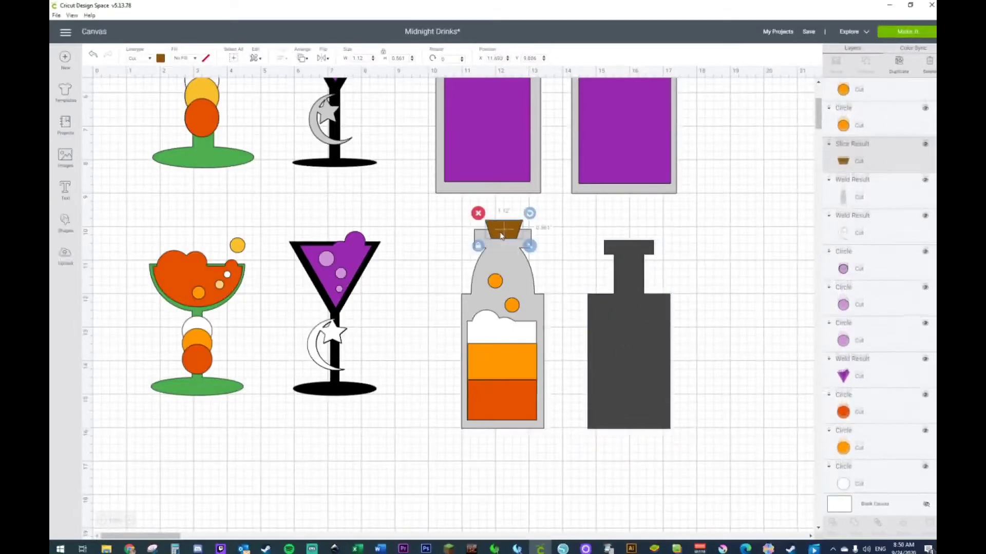
key(ctrl+d)
drag(518, 244, 644, 255)
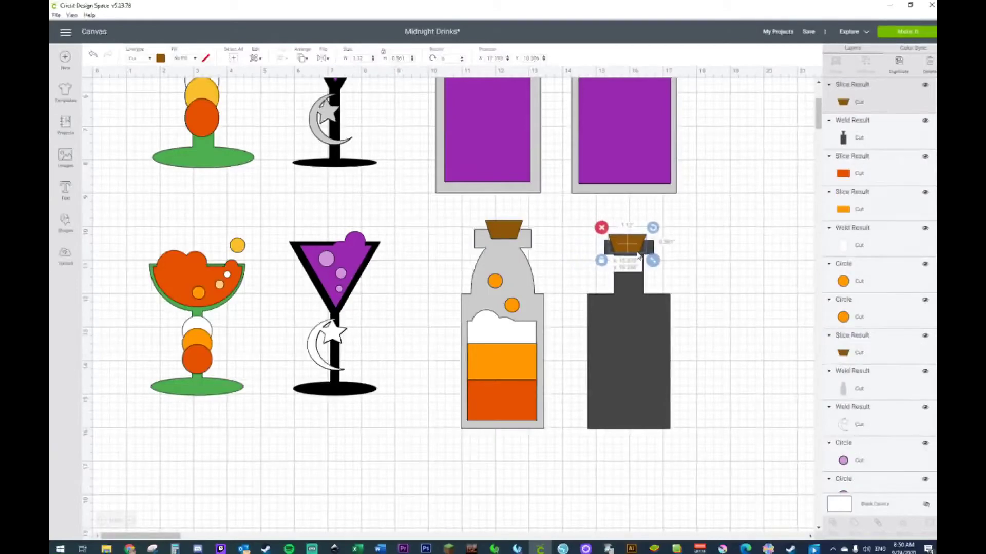
click(702, 261)
Color the narrow-necked bottle light grey.
click(628, 336)
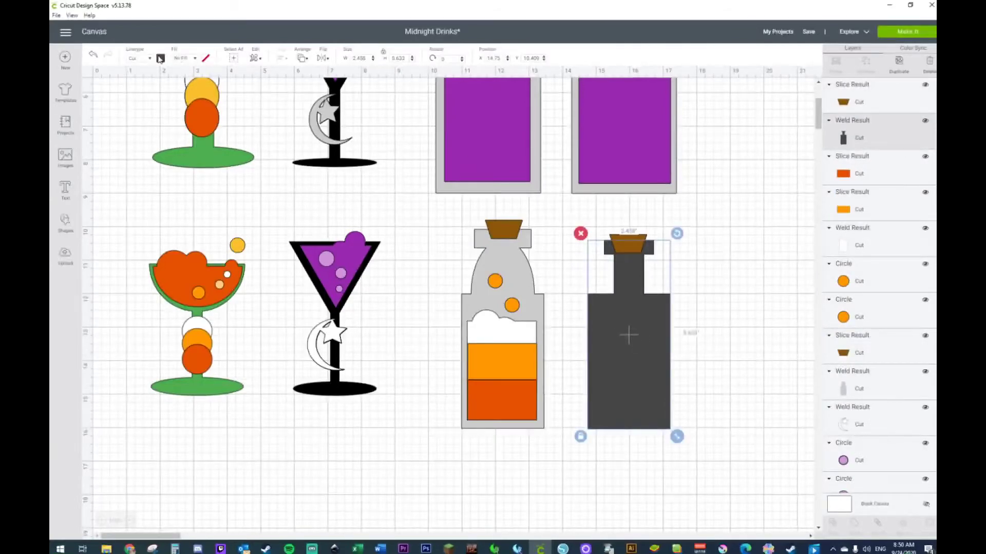
click(160, 59)
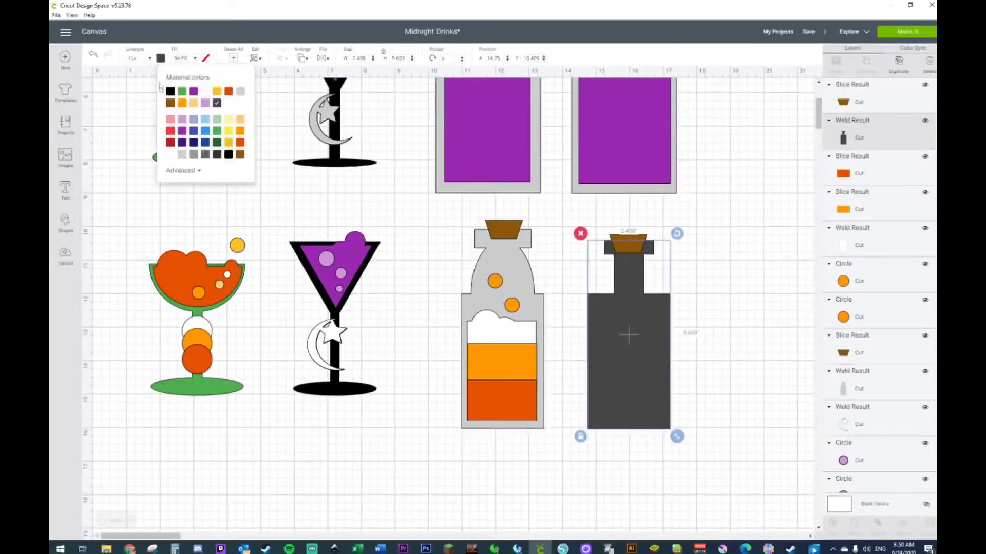
click(194, 92)
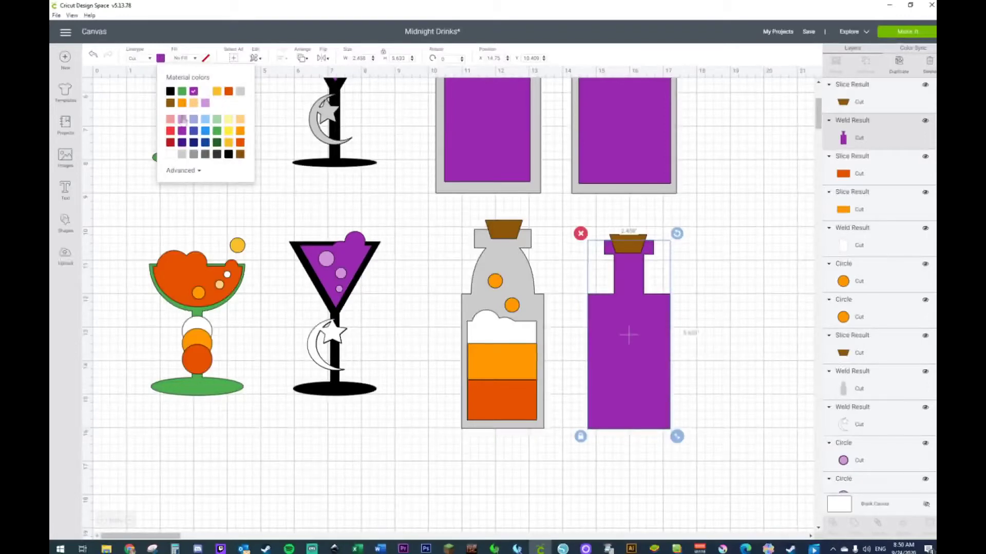
click(241, 93)
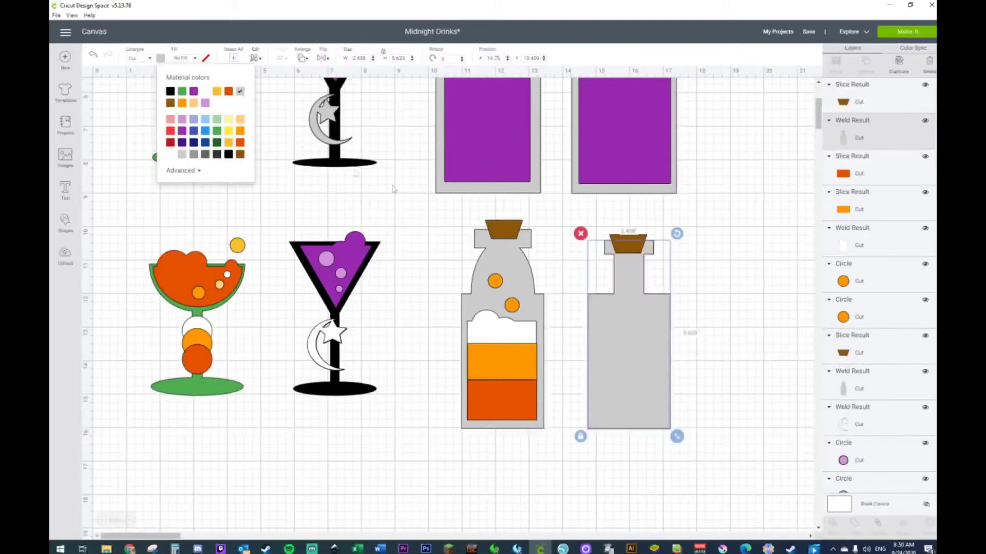
click(805, 250)
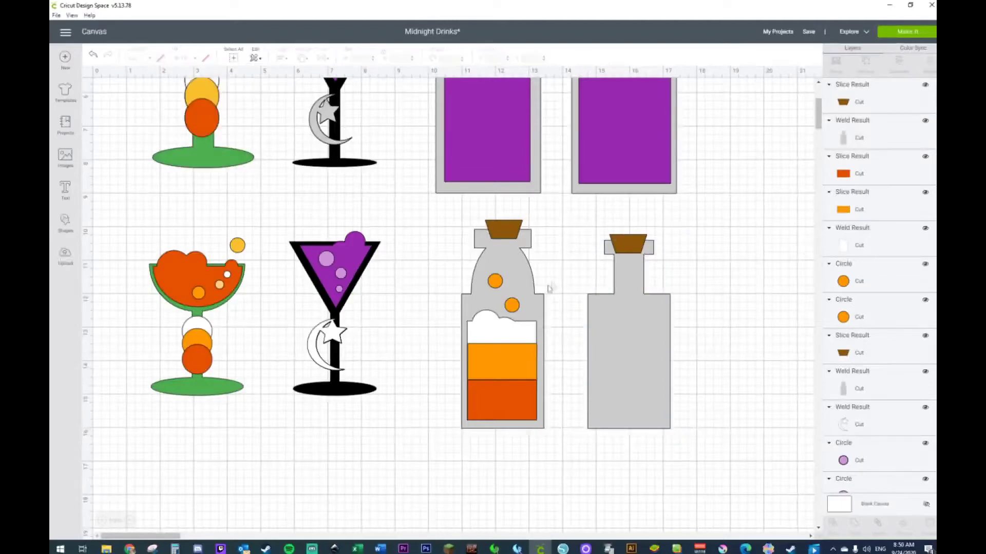
Duplicate the white foam-topped liquid with its two bubbles, flip the copies horizontally and place them in the narrow-necked bottle.
click(489, 336)
shift+click(512, 306)
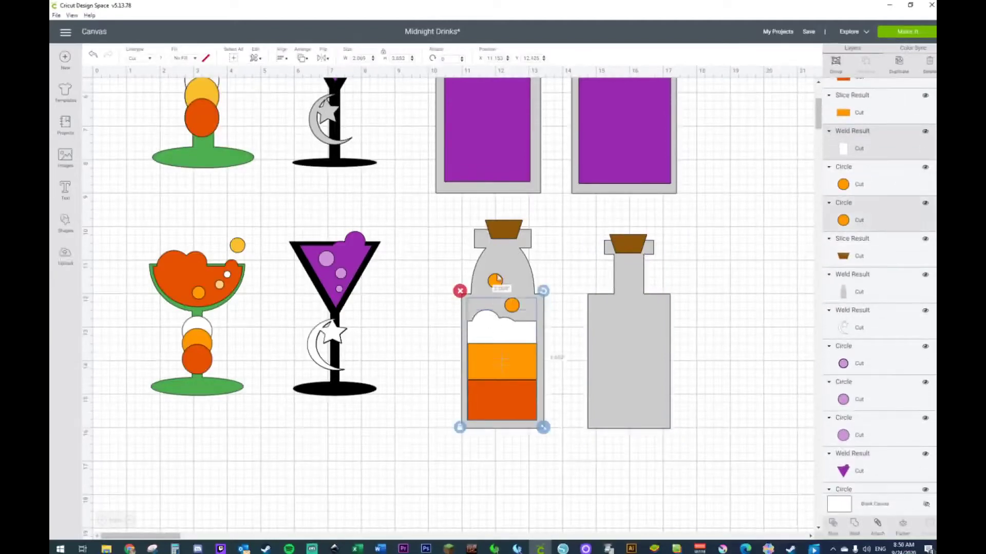
shift+click(496, 279)
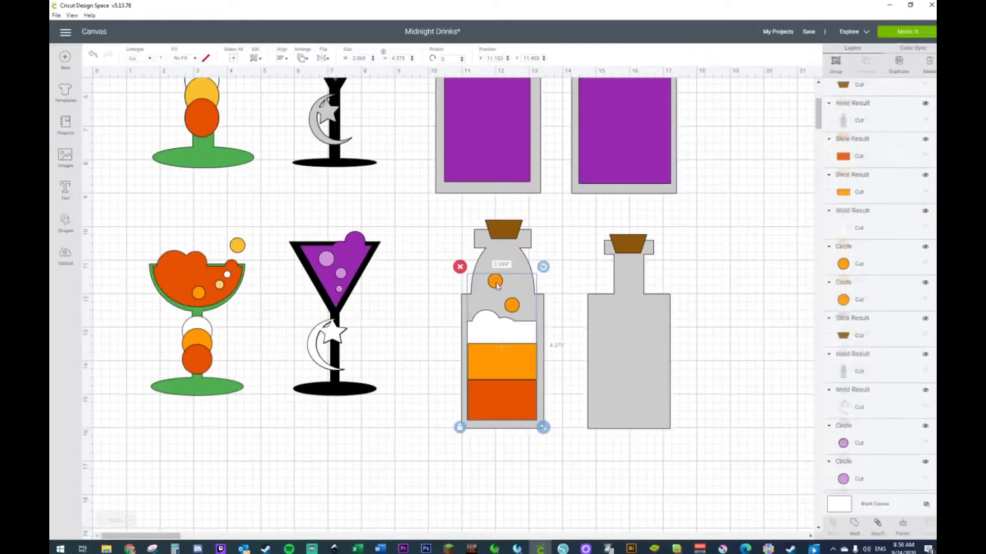
drag(496, 281, 520, 348)
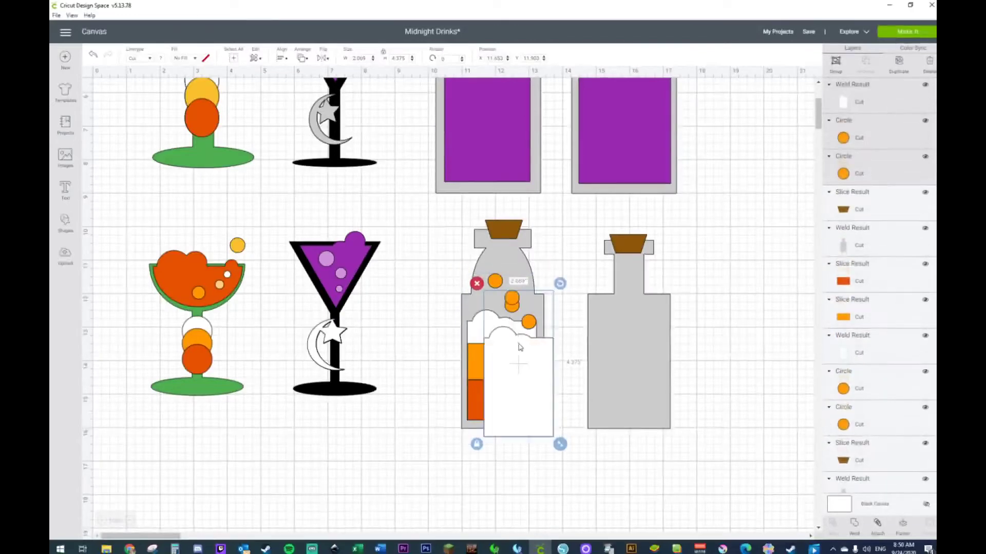
click(332, 58)
click(338, 73)
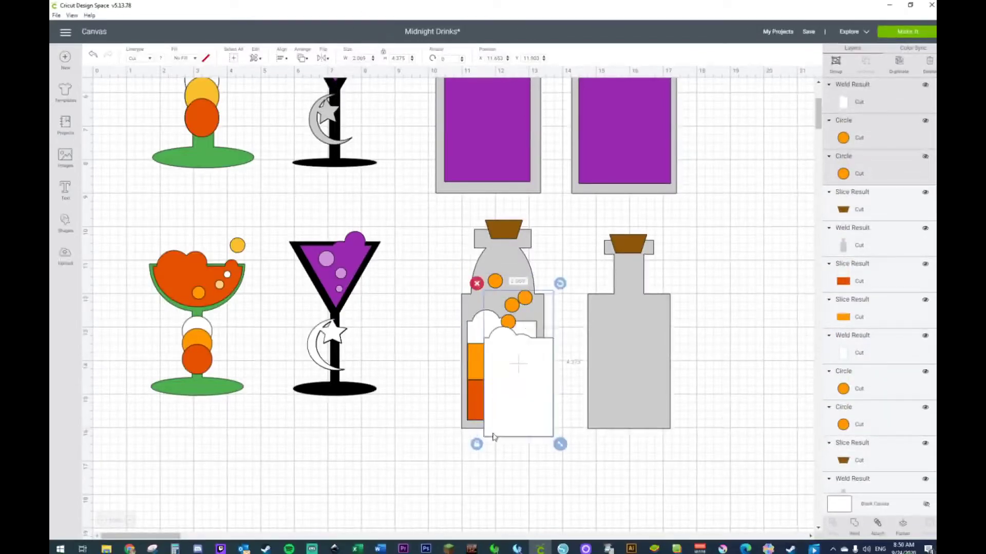
drag(513, 418, 626, 405)
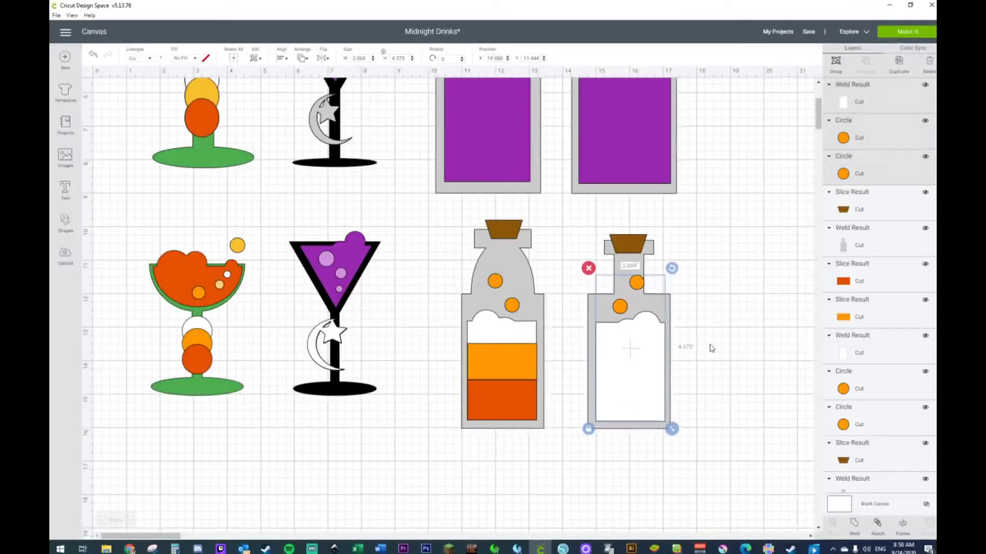
Reposition the two orange bubbles in the narrow-necked bottle just above the foam.
click(708, 346)
click(616, 309)
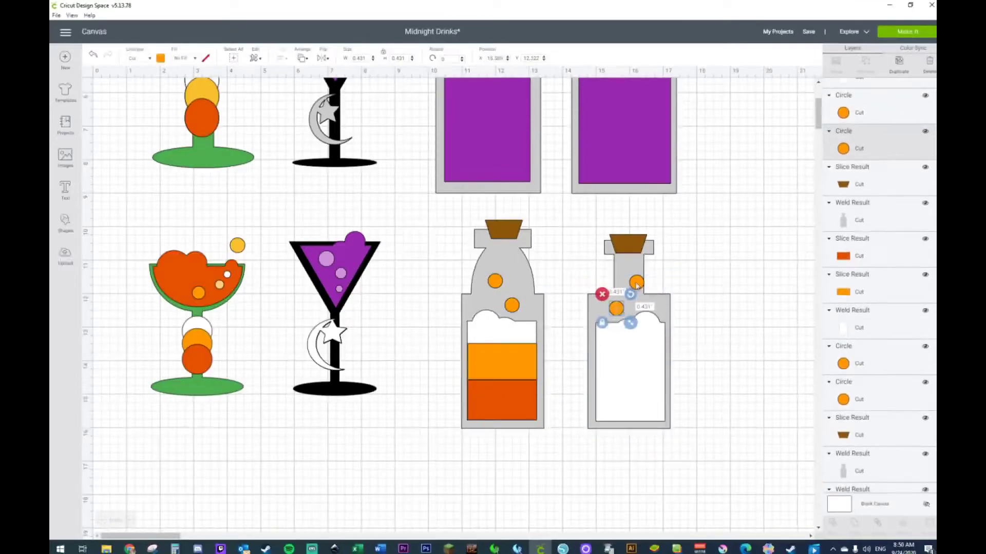
drag(617, 315, 631, 300)
Color the liquid and the upper bubble in the narrow-necked bottle purple.
shift+click(645, 354)
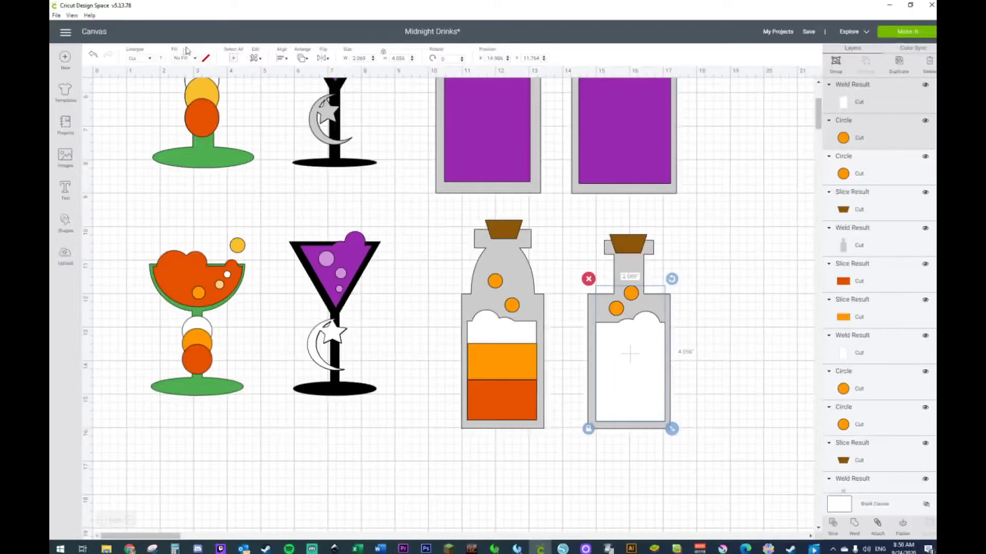
click(162, 59)
click(193, 92)
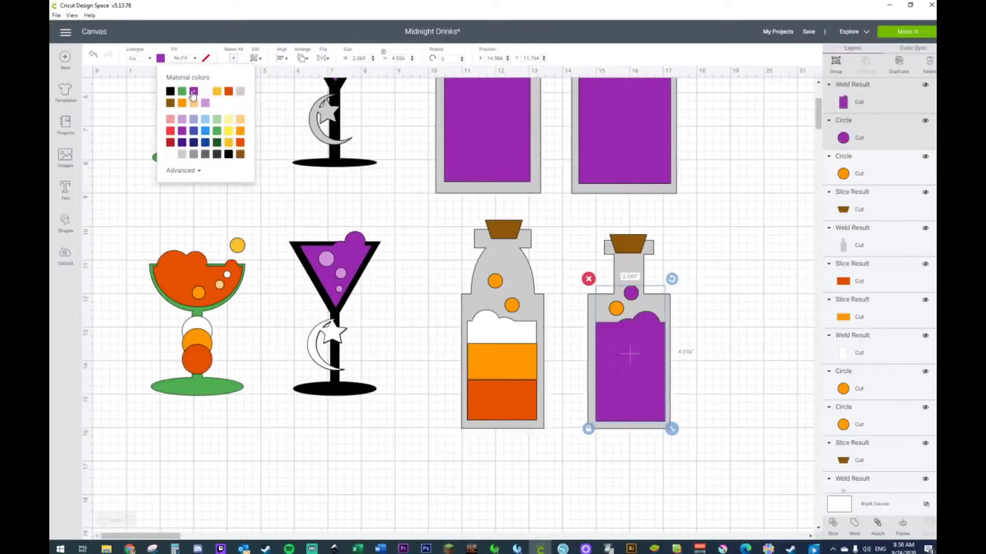
Color the remaining orange bubble in the narrow-necked bottle purple.
click(618, 309)
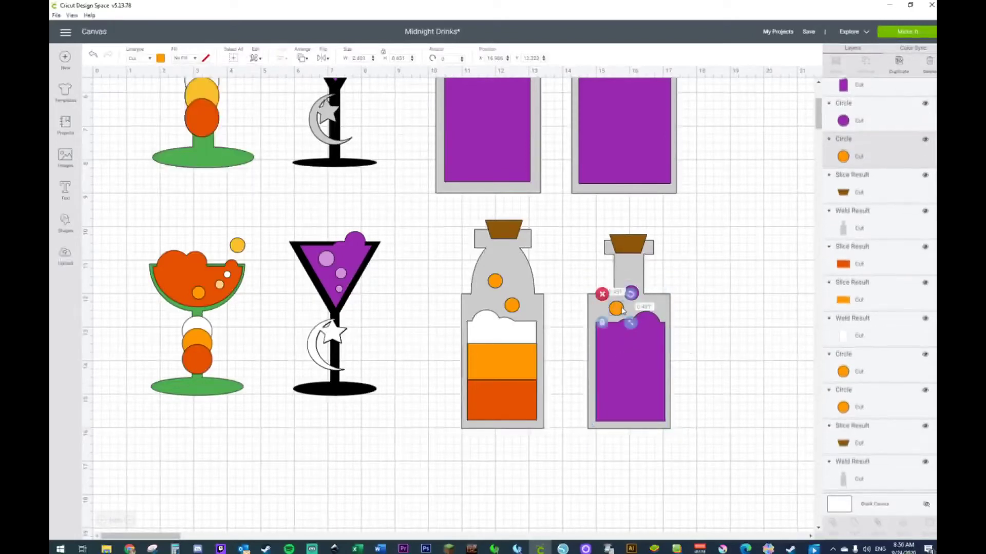
click(161, 59)
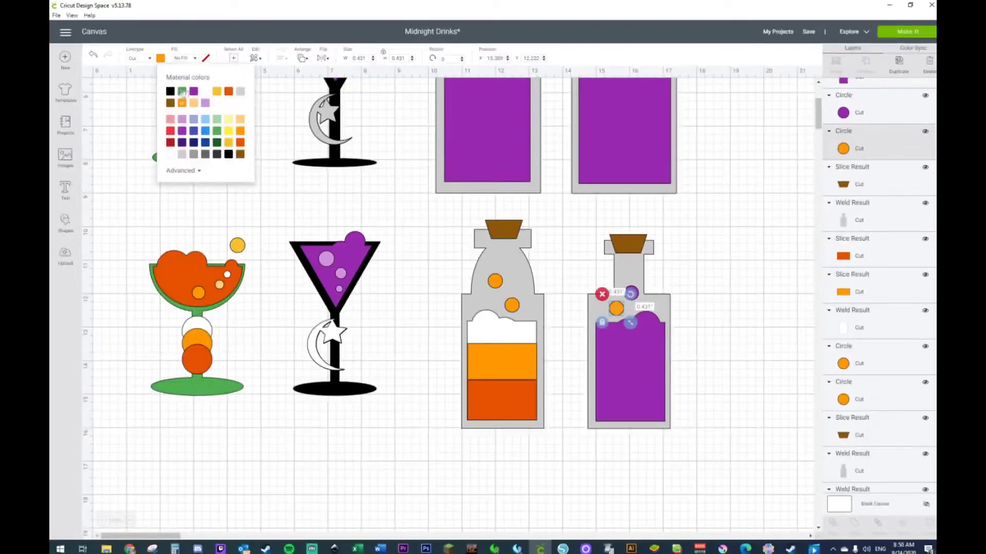
click(193, 92)
click(767, 310)
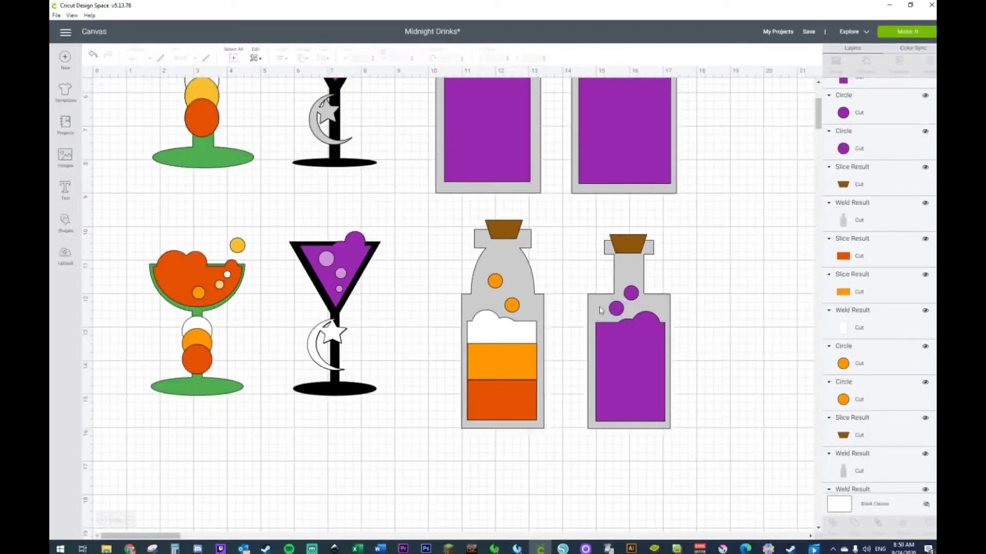
Duplicate the purple bubble into three circles about 0.33, 0.54 and 0.72 inches wide, rising through the narrow-necked bottle's liquid.
click(616, 309)
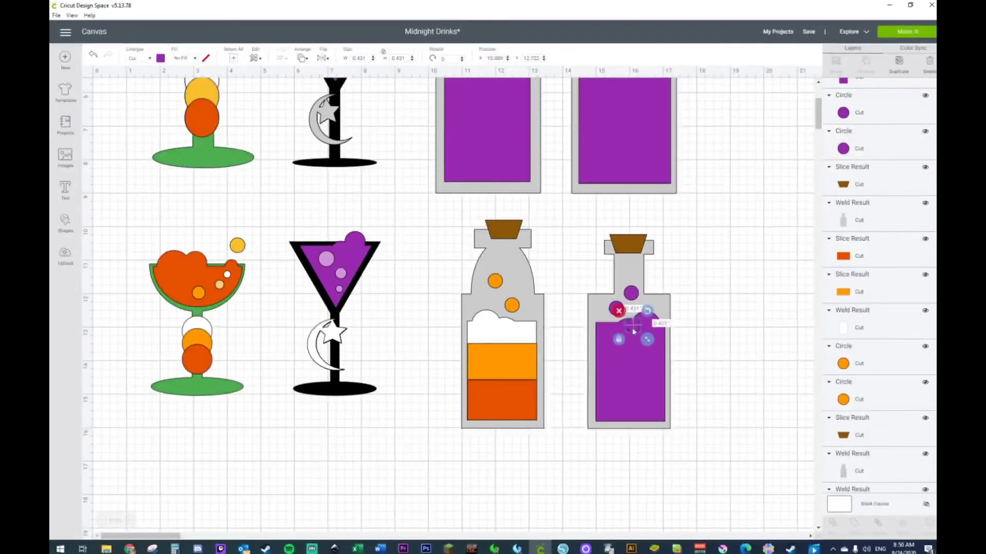
key(ctrl+d)
drag(625, 391, 656, 409)
click(618, 417)
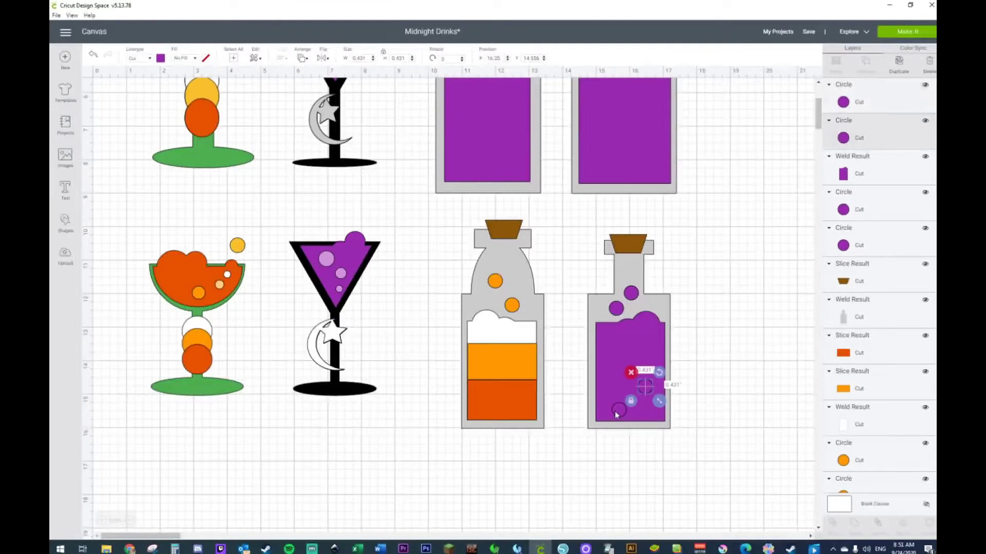
drag(635, 426, 632, 422)
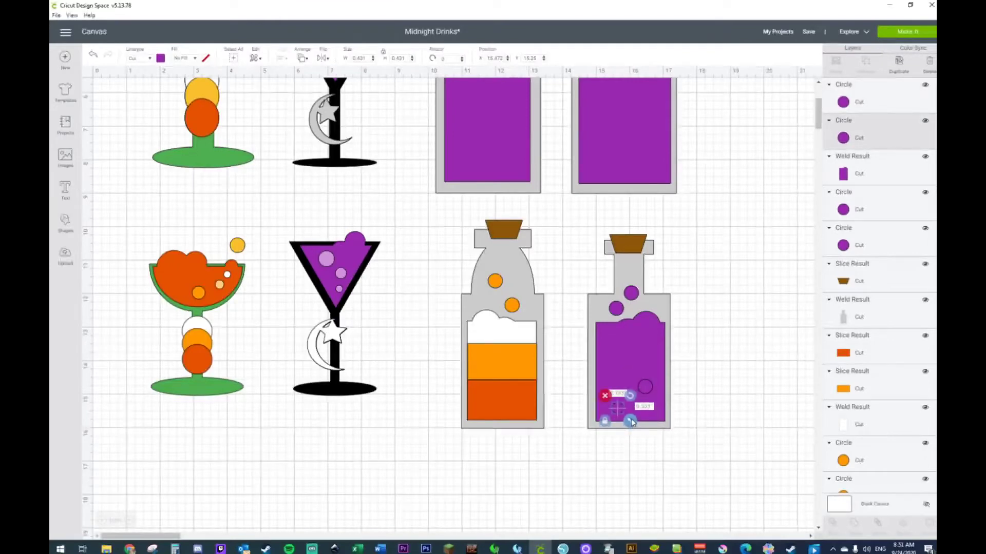
click(646, 389)
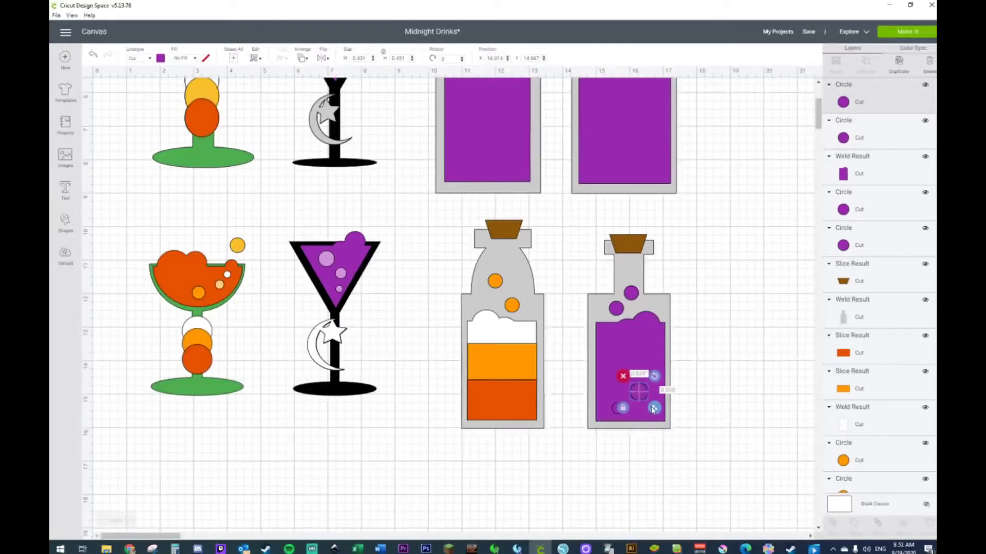
key(ctrl+d)
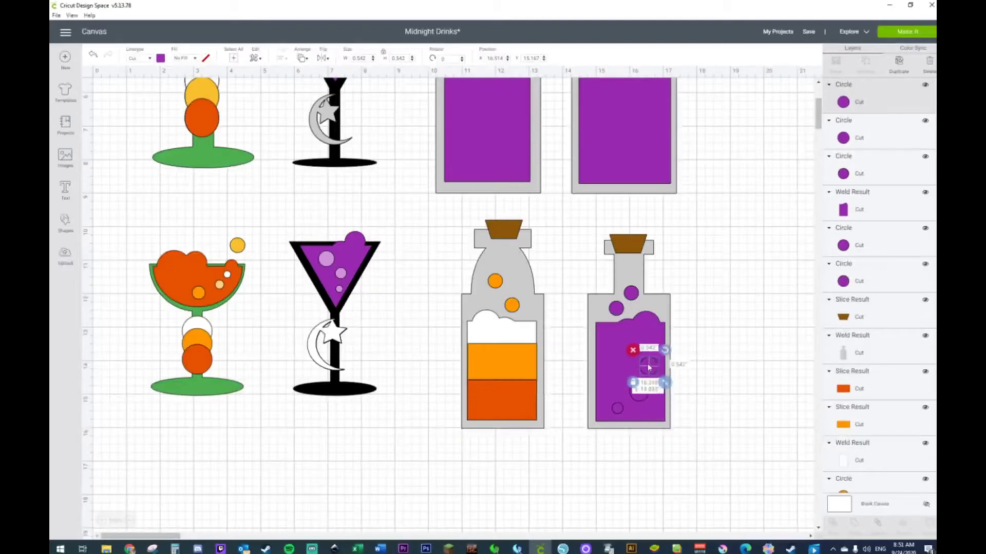
drag(653, 409, 640, 340)
Color the three bubbles inside the purple liquid light purple.
shift+click(617, 408)
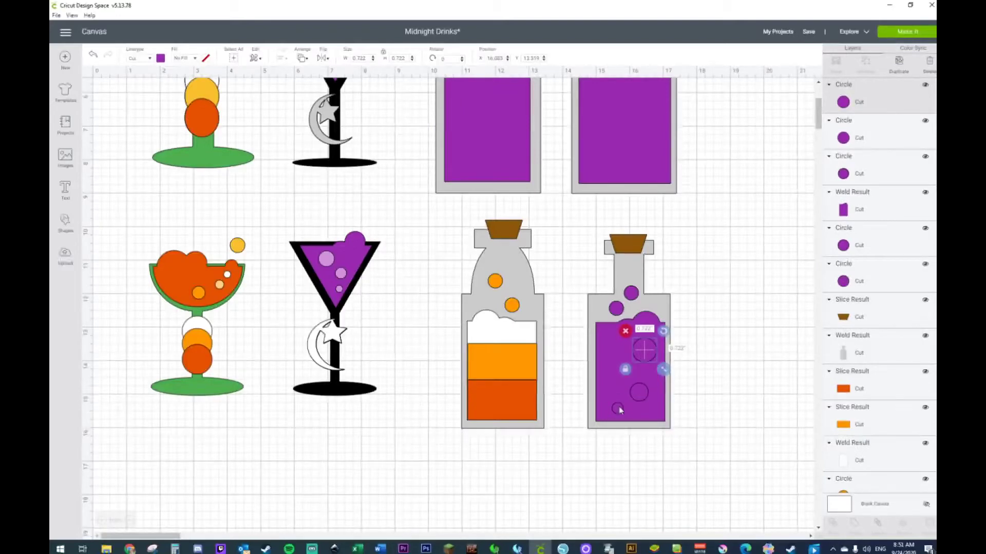
shift+click(639, 397)
click(161, 58)
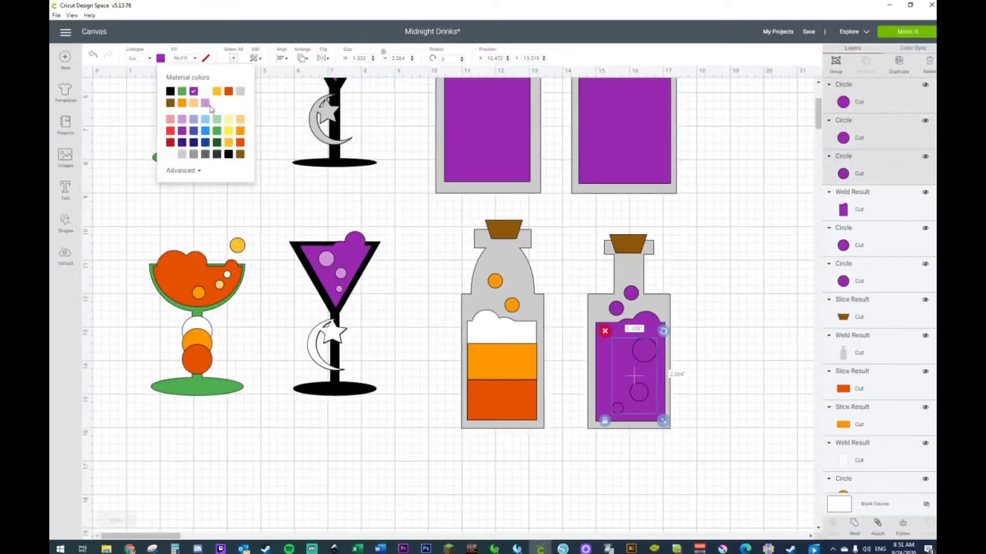
click(205, 104)
click(724, 288)
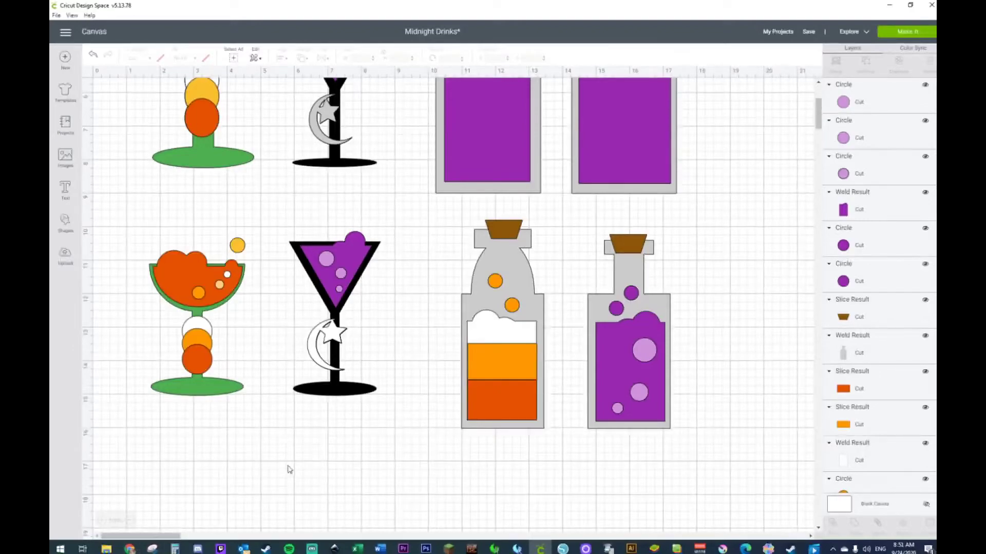
Add a circle in the empty canvas area below the finished bottles as a round flask body.
scroll(289, 471, down, 3)
scroll(289, 470, down, 1)
click(66, 221)
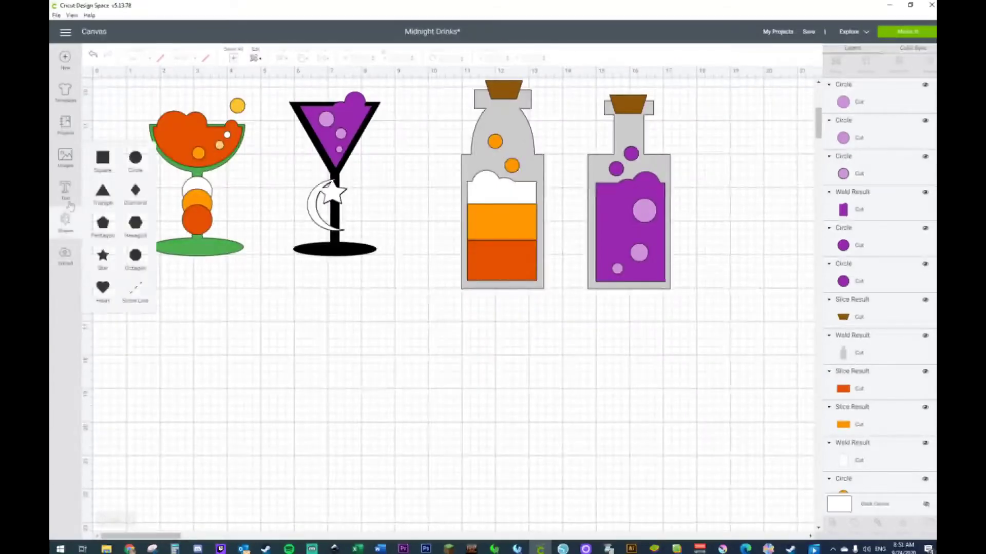
click(137, 163)
drag(193, 178, 473, 434)
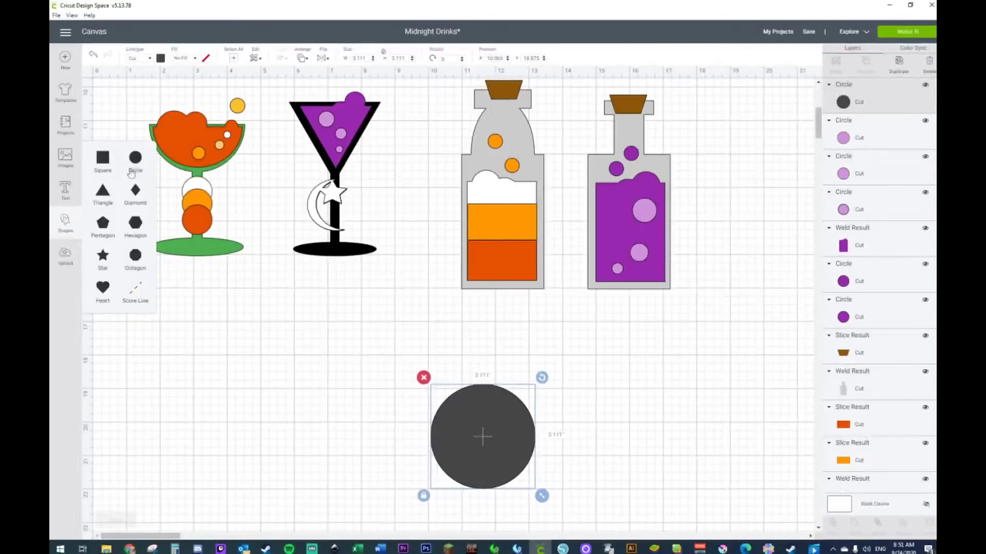
Add a square, flatten it to about 2.6 by 0.26 inches and place it under the circle as the flask's base.
click(104, 158)
drag(236, 246, 349, 476)
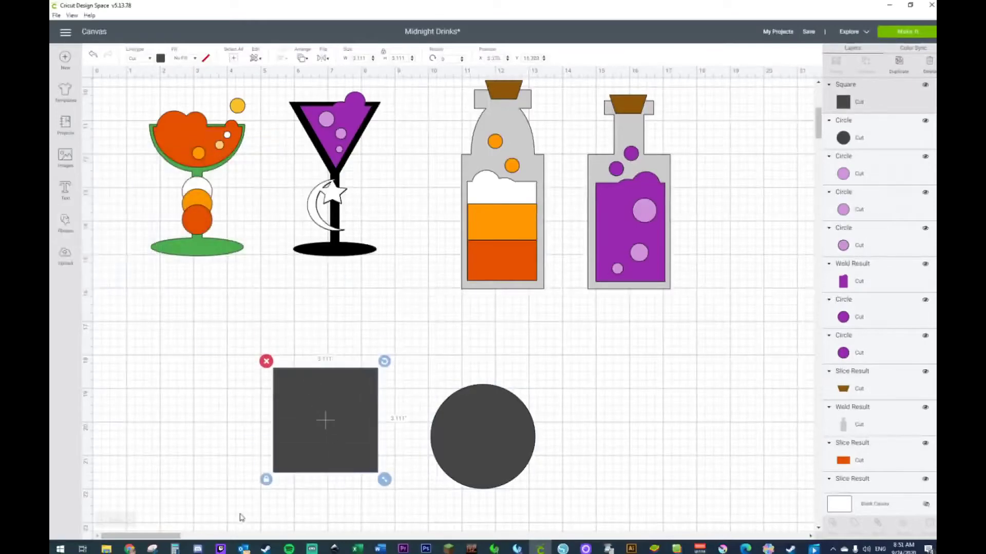
click(379, 451)
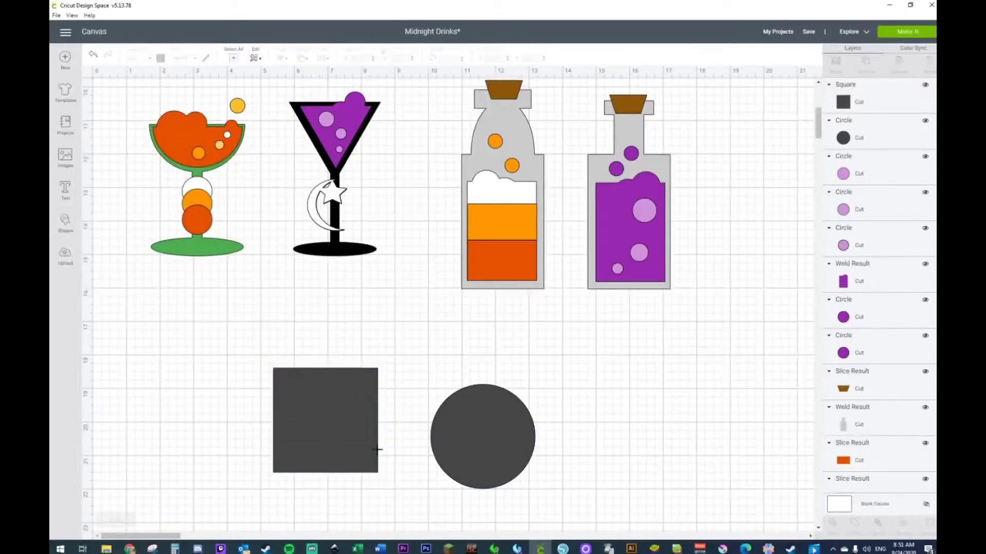
click(350, 462)
drag(385, 478, 483, 488)
click(367, 396)
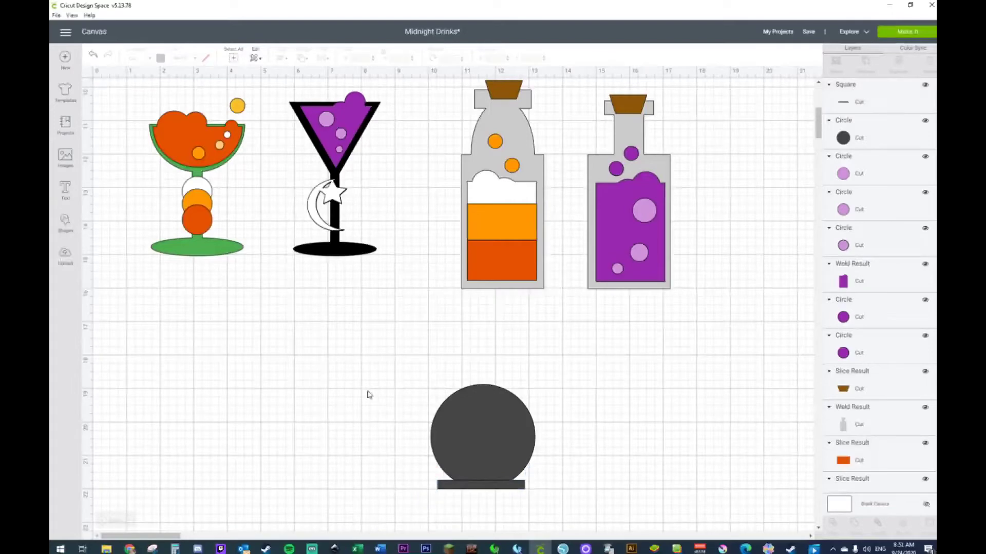
Add another square, resize it to about 1.1 by 1.3 inches and place it on top of the circle as the flask's neck.
click(64, 224)
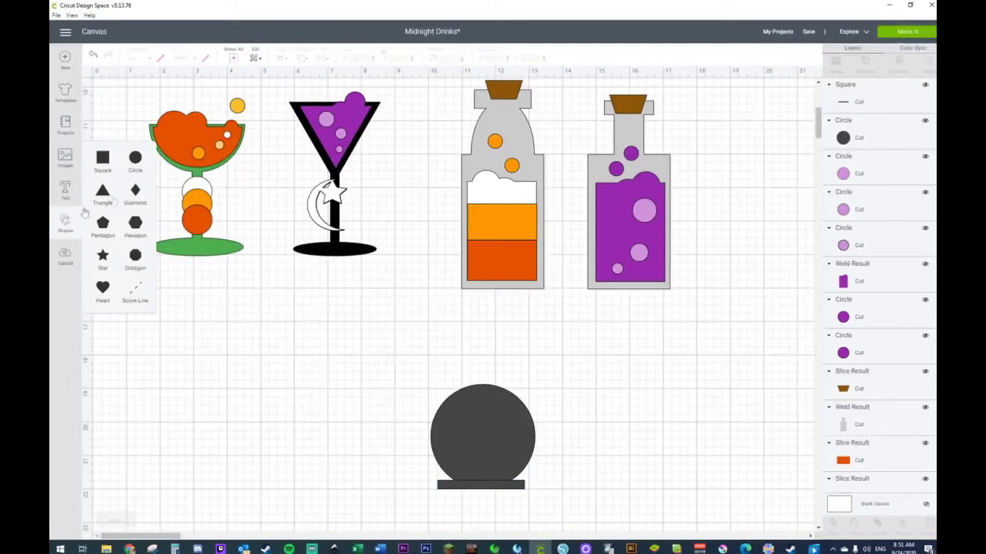
click(105, 159)
drag(191, 201, 284, 343)
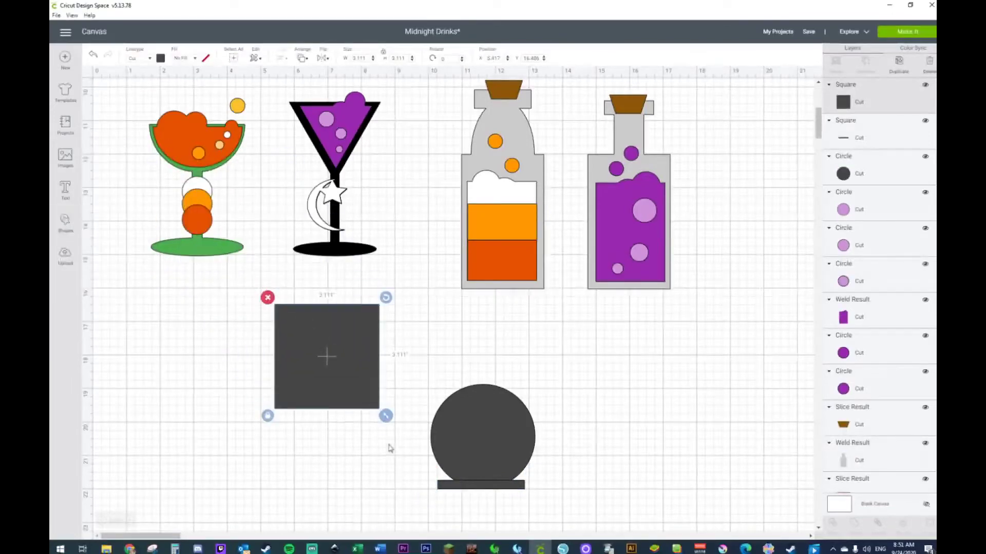
drag(385, 416, 509, 402)
click(268, 335)
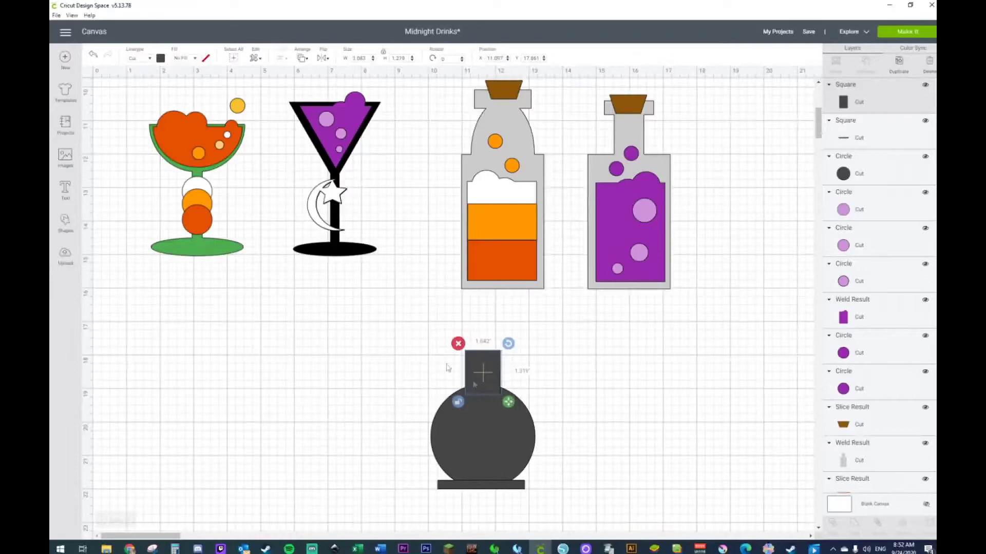
Center the flask's neck, round body and base horizontally on each other.
drag(396, 334, 544, 493)
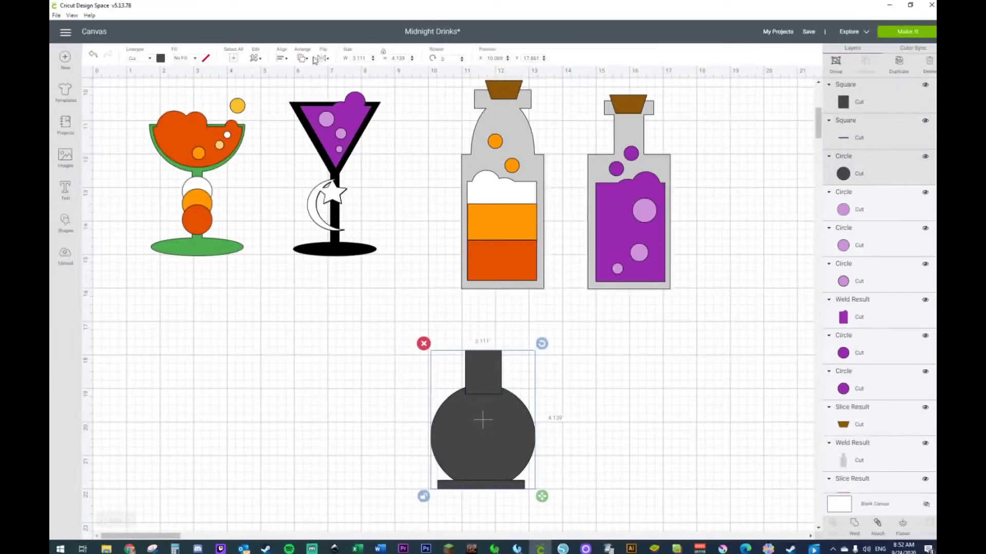
click(282, 60)
click(299, 100)
click(272, 312)
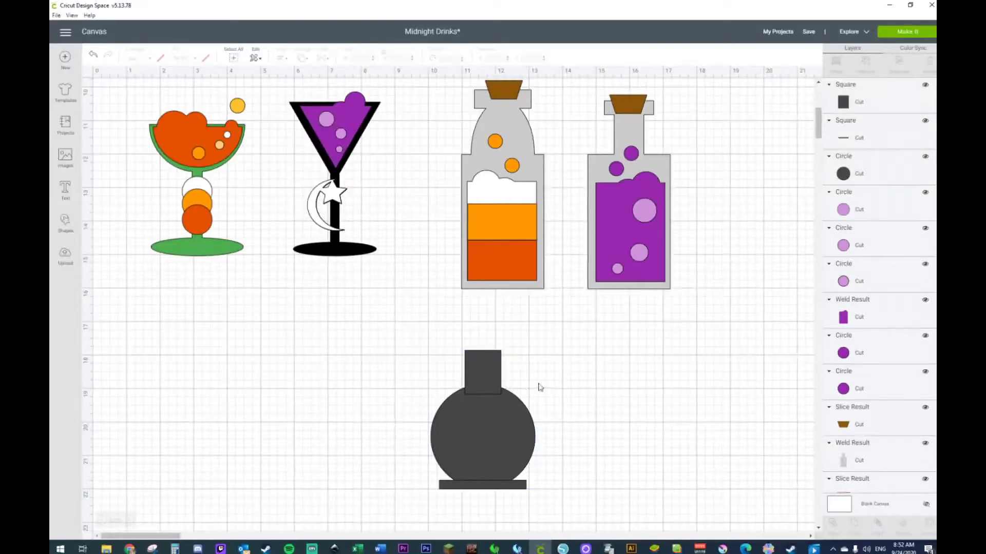
Duplicate the base bar, shrink the copy to about 1.46 by 0.25 inches and place it atop the neck as a rim.
click(489, 487)
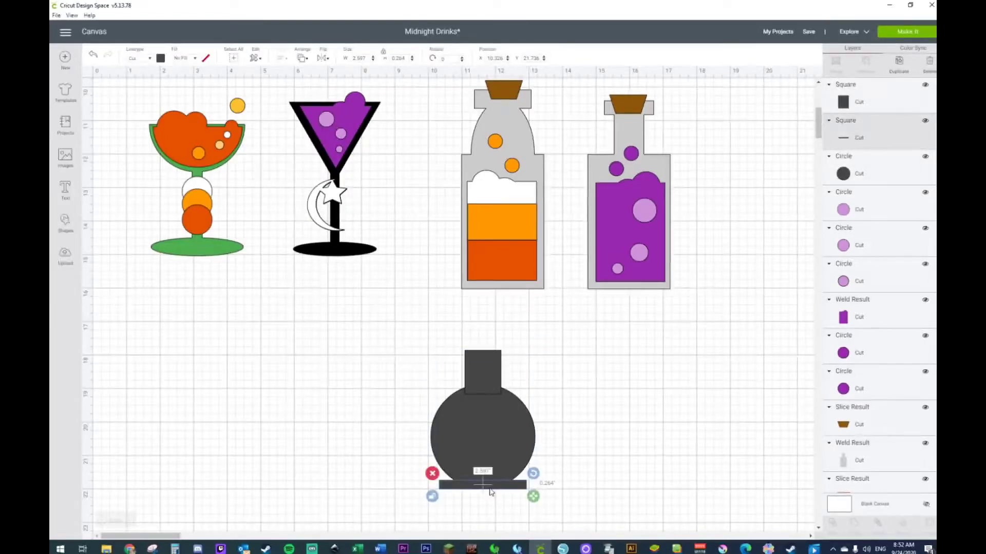
key(ctrl+d)
drag(505, 507, 517, 360)
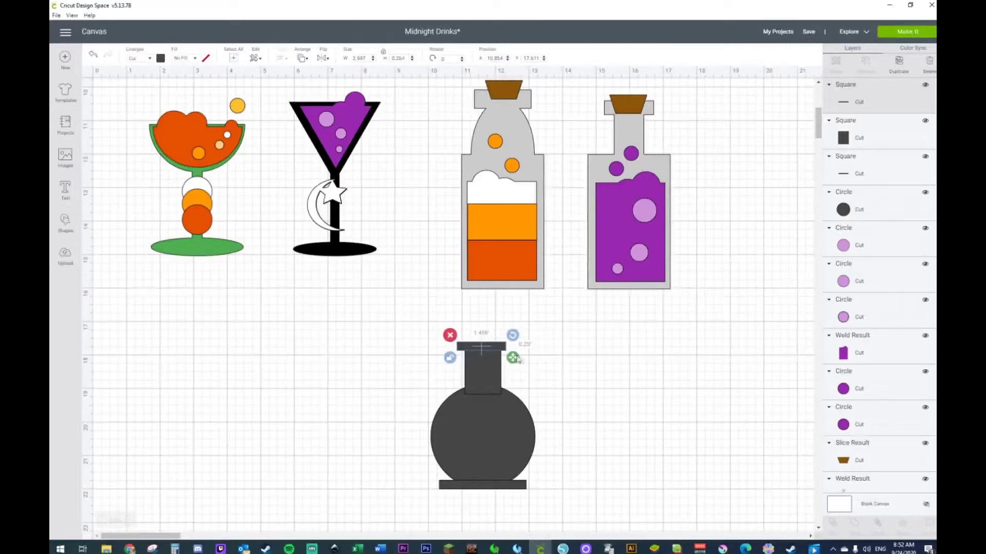
click(588, 368)
Center the flask's rim, neck, body and base horizontally.
drag(432, 330, 547, 525)
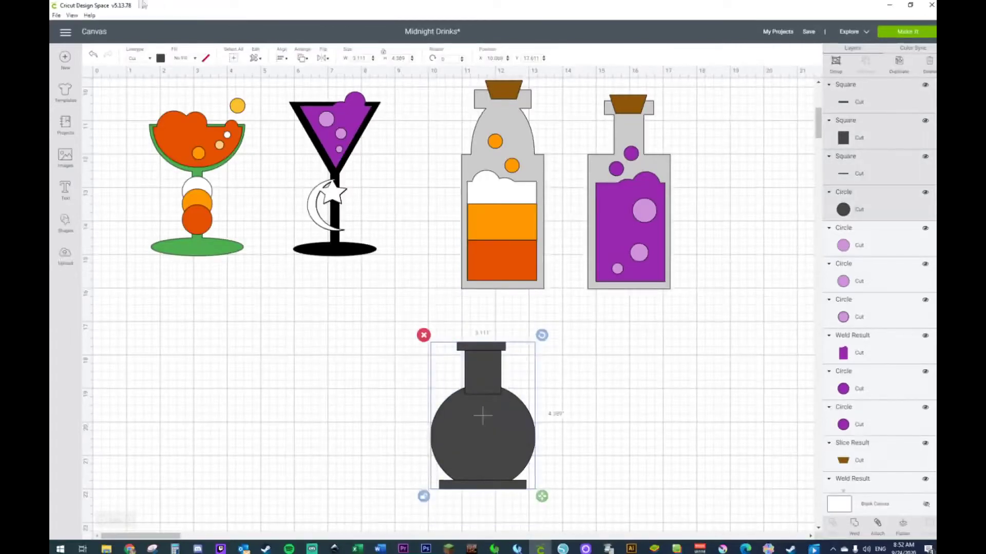
click(284, 61)
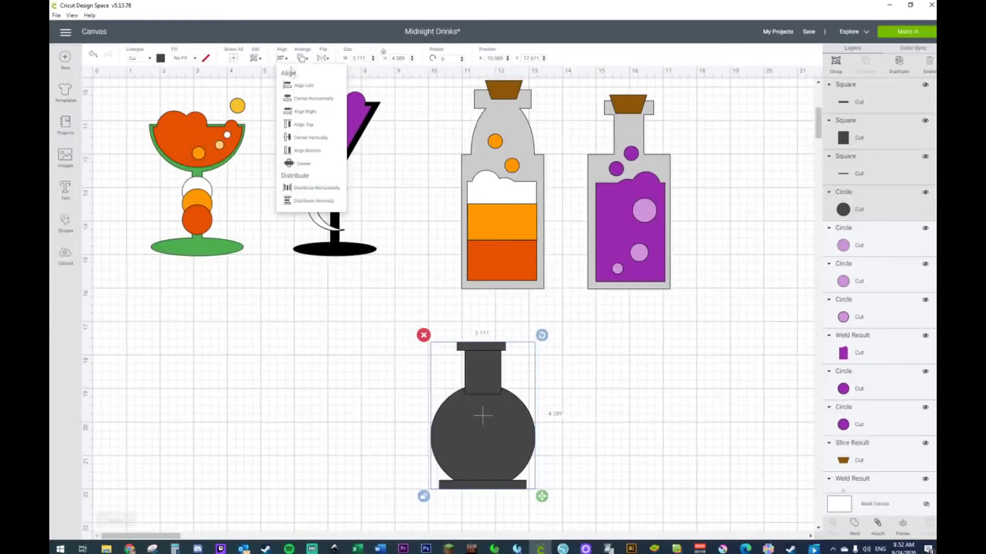
click(302, 100)
Place a copy of the flask's round body circle in the empty space beside the flask.
right_click(482, 462)
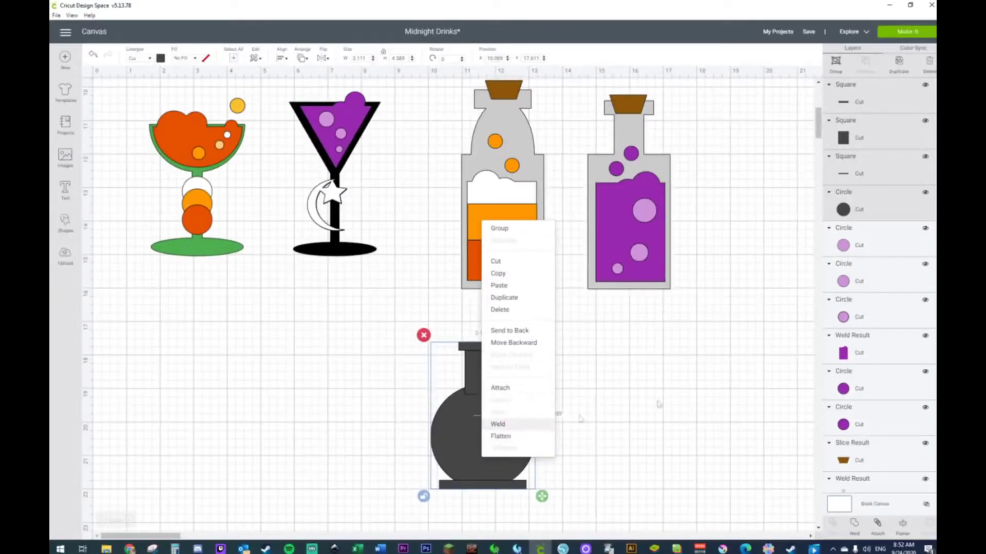
key(Escape)
click(472, 443)
drag(473, 444, 260, 446)
Weld the flask's rim, neck, body and base into one shape.
drag(408, 327, 552, 507)
right_click(495, 462)
click(511, 430)
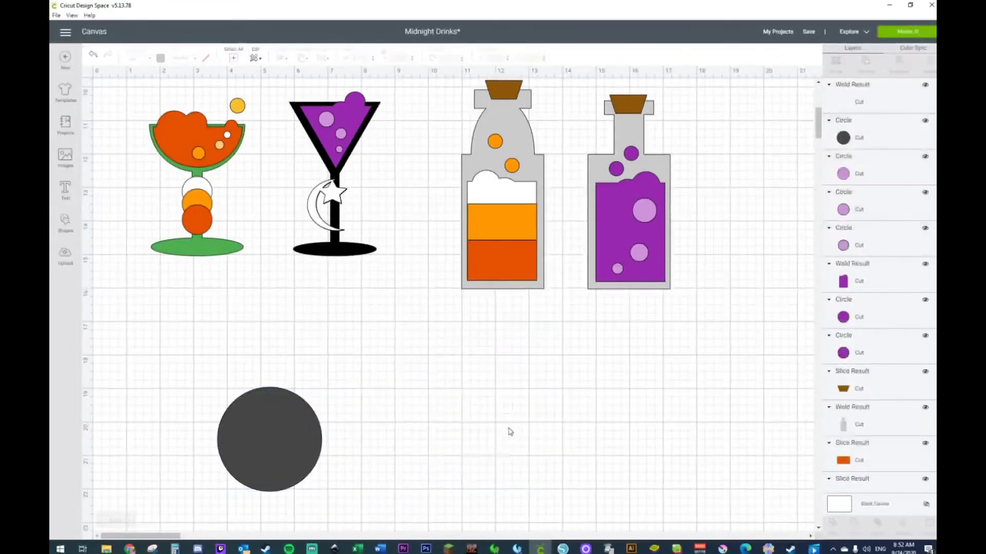
Add a square over the upper part of the spare circle and stretch it to about 4.2 inches wide.
click(269, 448)
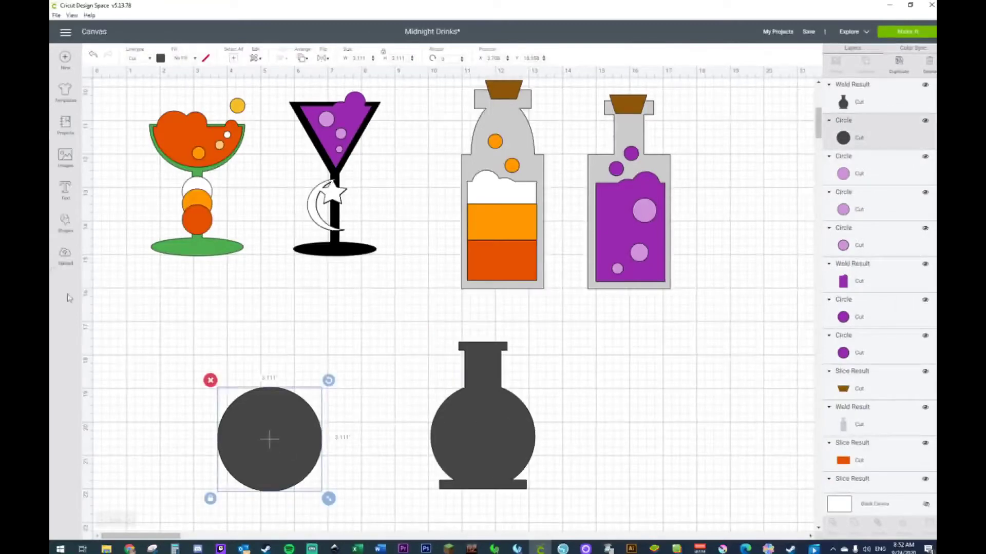
click(65, 222)
click(112, 163)
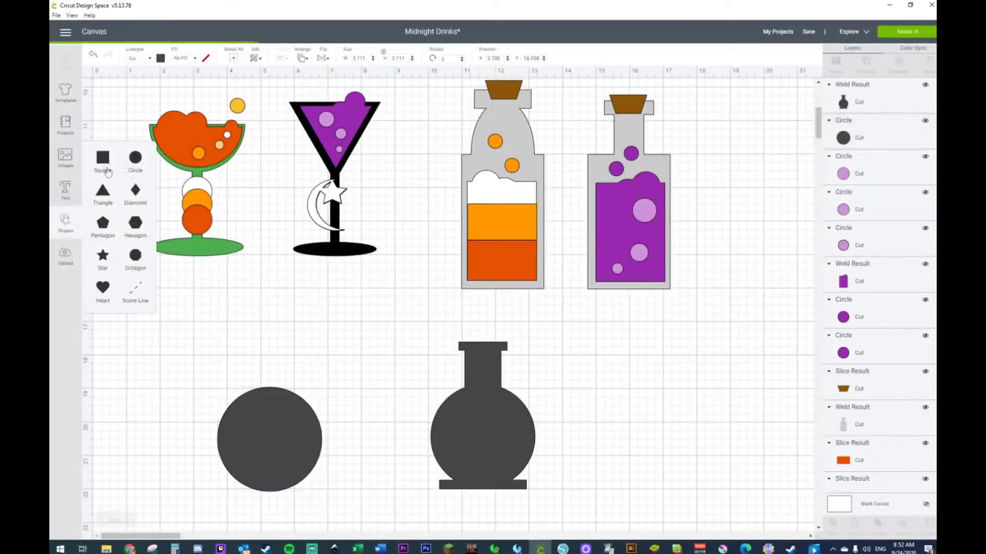
drag(211, 291, 226, 422)
drag(214, 236, 220, 386)
click(192, 443)
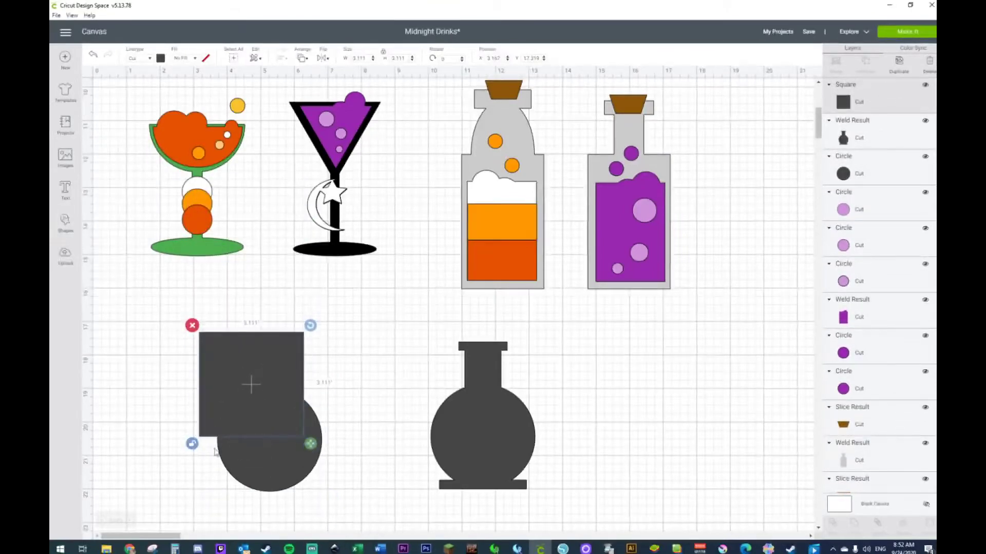
drag(307, 445, 337, 448)
Slice the spare circle with the rectangle and move the resulting lower half-circle to the flask's other side.
click(341, 496)
drag(341, 495, 264, 410)
right_click(265, 409)
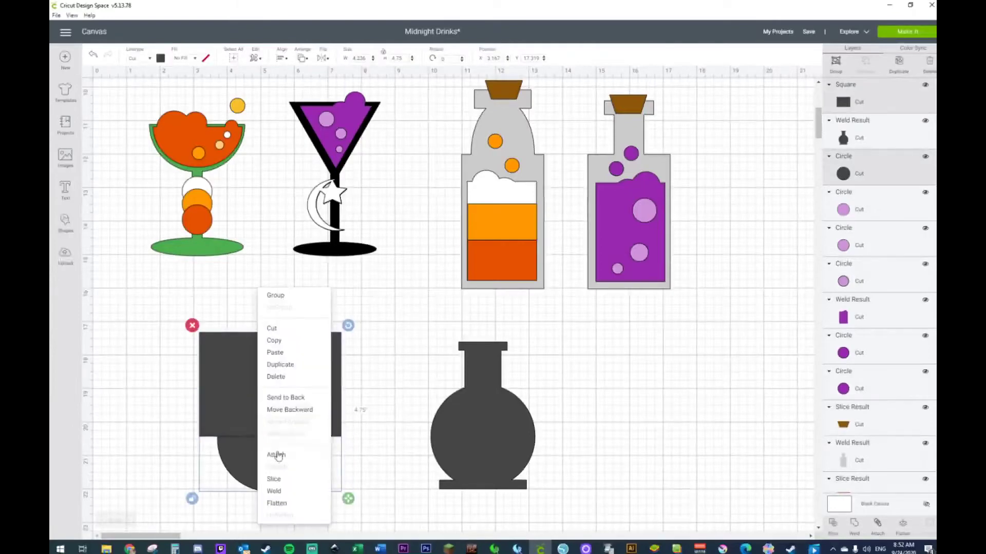
click(286, 481)
drag(286, 466, 648, 409)
Copy the brown cork from the foam-topped bottle and place the copy in the round flask's opening.
click(518, 443)
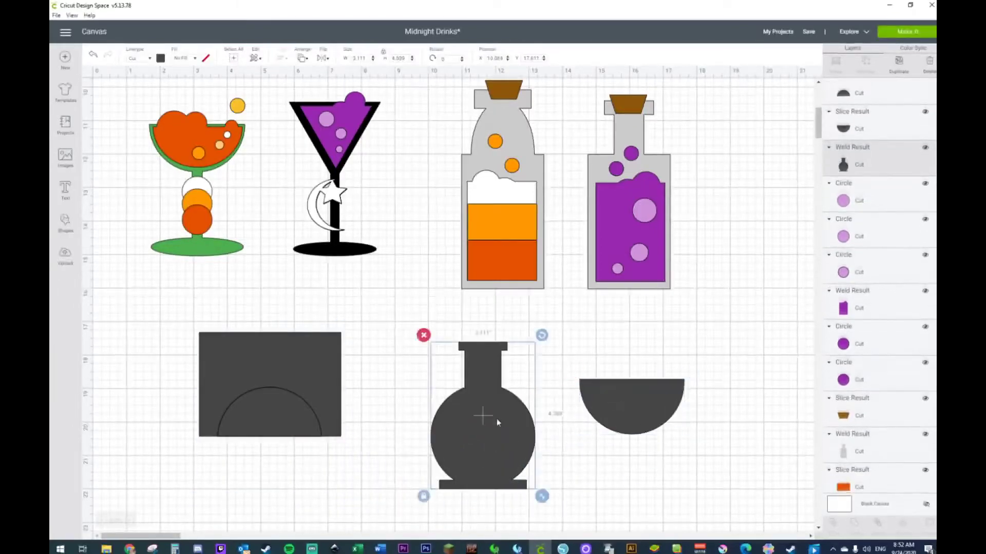
click(510, 86)
key(ctrl+c)
key(ctrl+v)
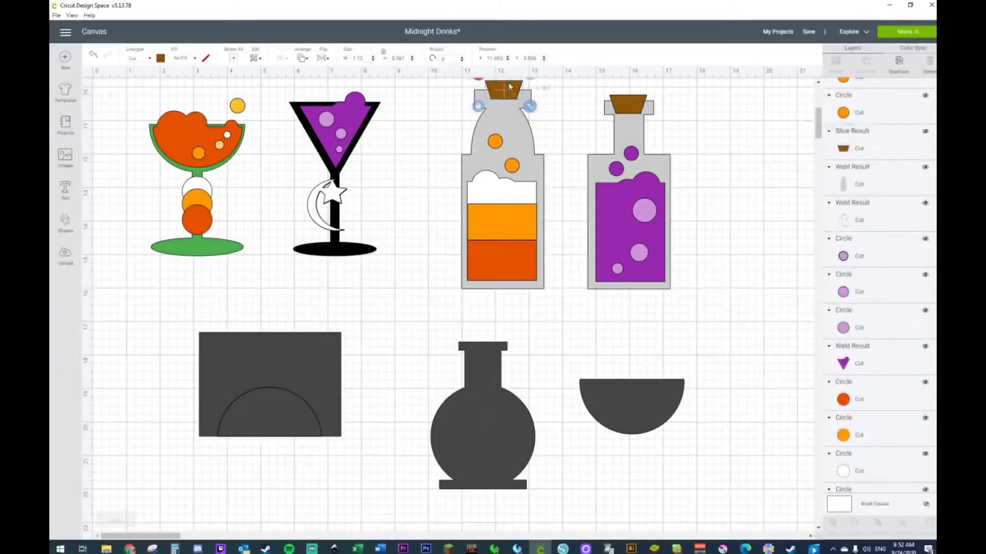
drag(521, 107, 484, 347)
Move the lower half-circle closer to the flask and delete the leftover rectangle and upper half-circle.
drag(622, 407, 599, 424)
click(483, 432)
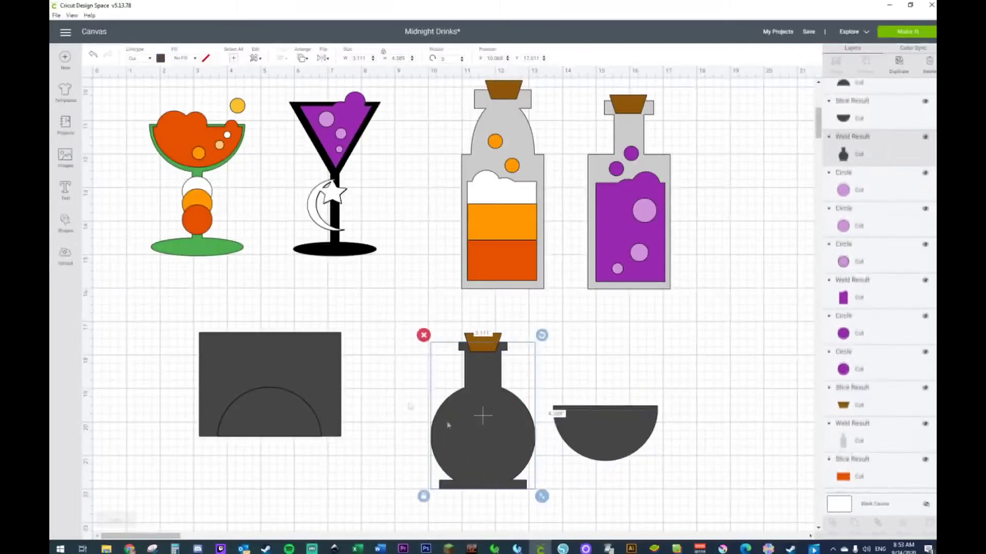
drag(377, 329, 308, 403)
drag(395, 312, 195, 442)
key(Delete)
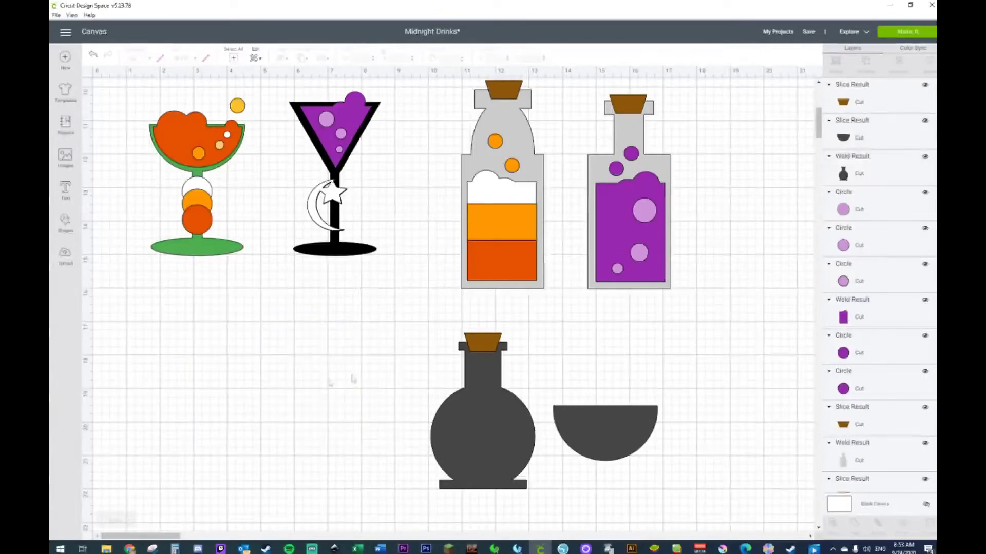
Recolor the round flask light gray to match the other two bottles.
click(482, 431)
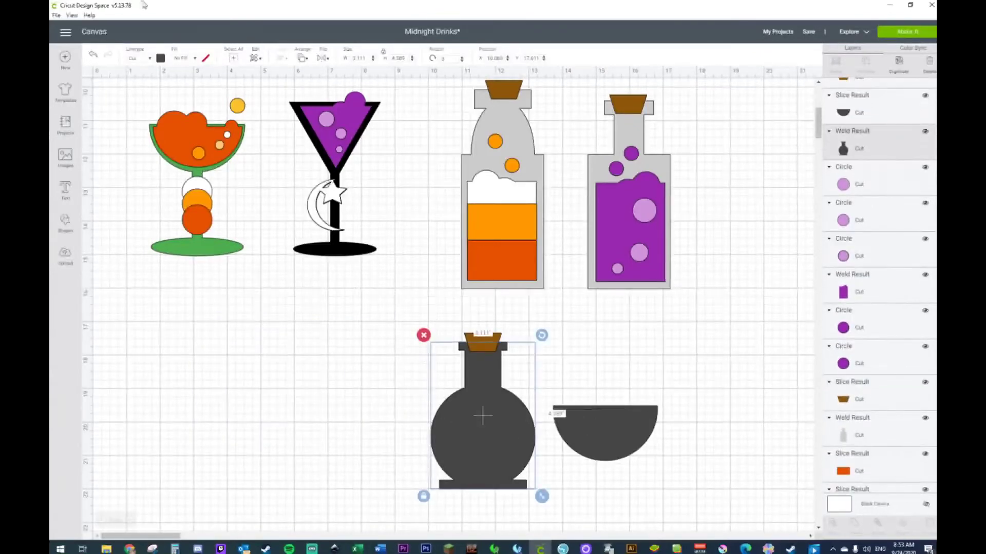
click(162, 58)
click(241, 92)
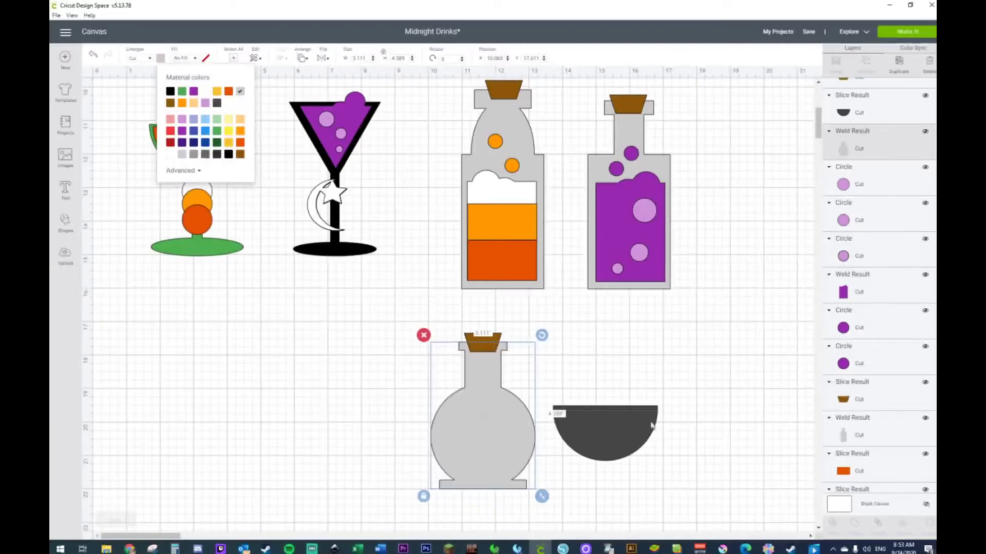
Fit the dark half-circle inside the flask's bulb at about 2.7 inches wide and color it green.
drag(581, 448, 464, 467)
drag(547, 490, 534, 486)
drag(478, 454, 487, 464)
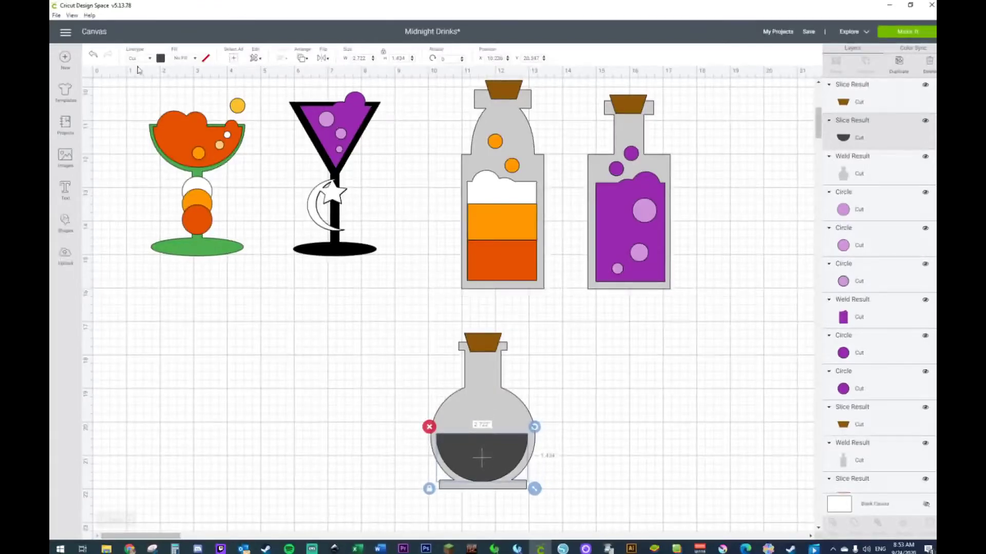
click(160, 58)
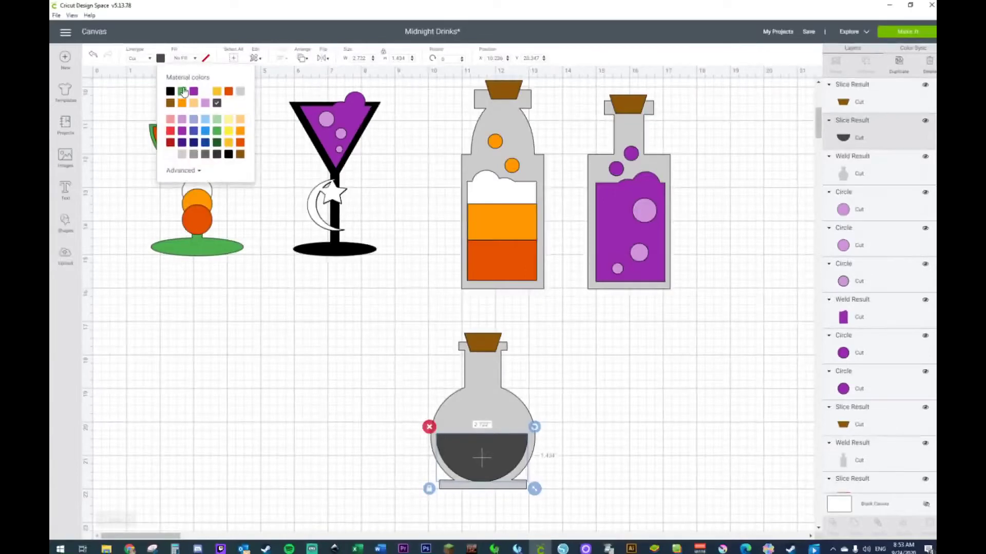
click(183, 92)
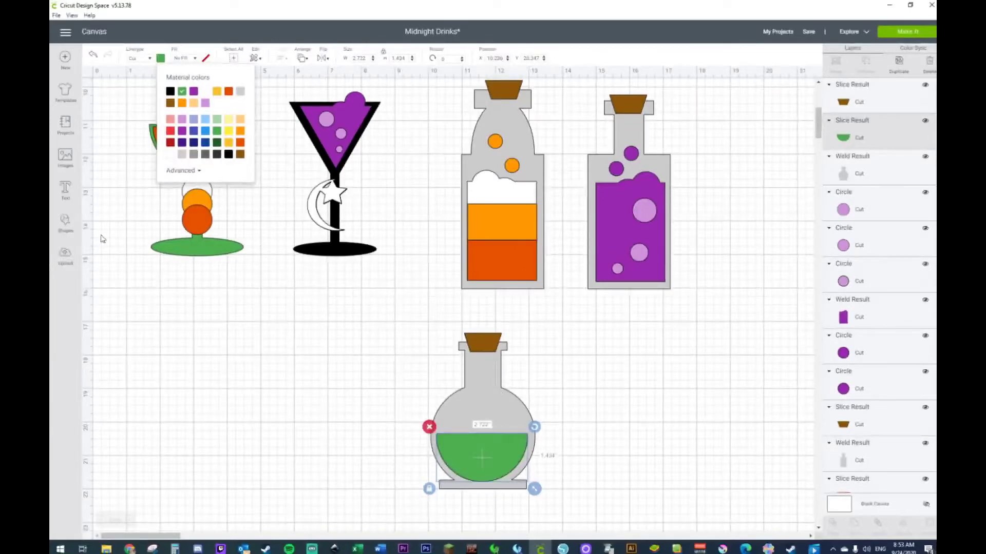
Add a small circle and duplicate it for three surface bubbles on the liquid, two bubbles above them and one spare.
click(67, 226)
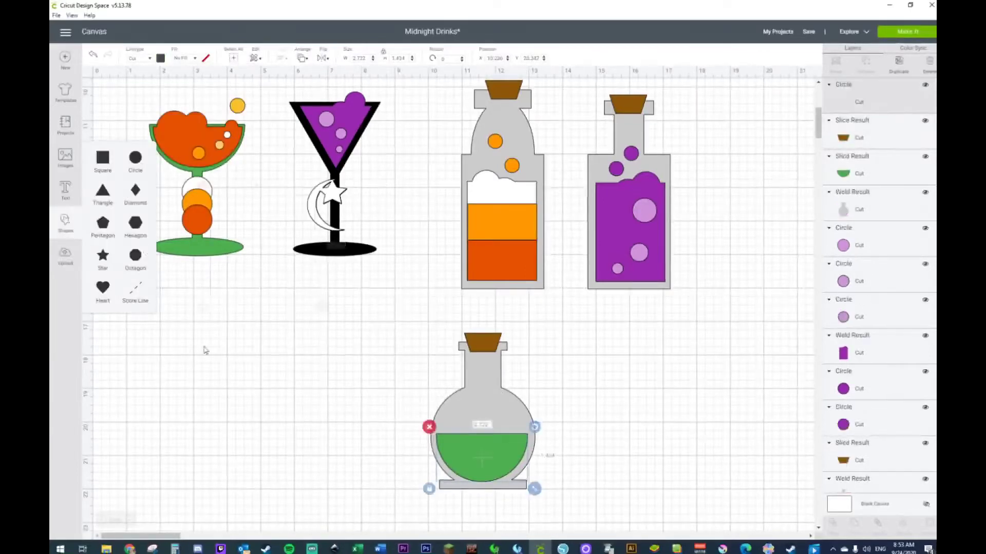
click(135, 157)
drag(264, 237, 308, 330)
drag(370, 392, 500, 401)
key(ctrl+d)
key(ctrl+d)
key(ctrl+d)
key(ctrl+d)
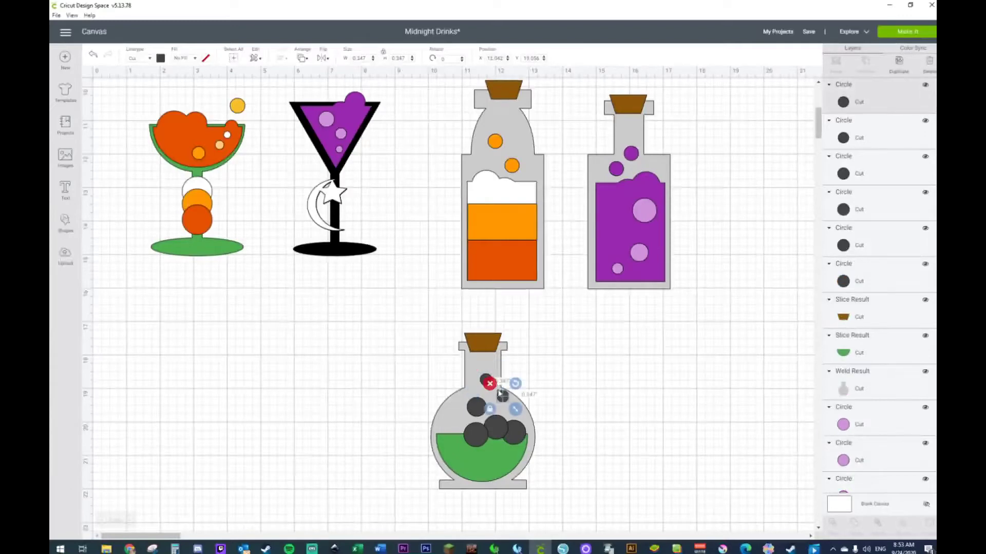
Weld the three surface circles to the green half-circle to form a bubbling liquid shape.
click(470, 442)
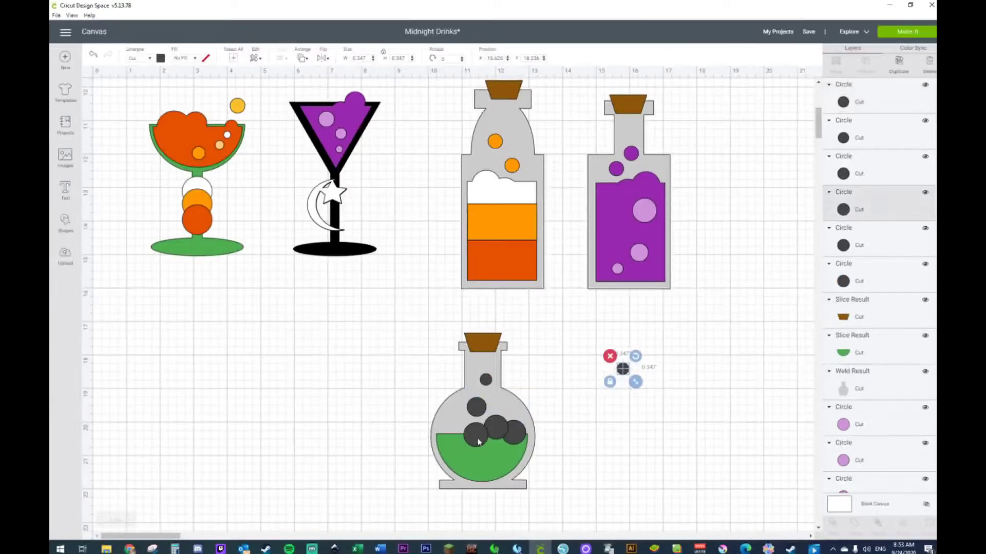
shift+click(517, 429)
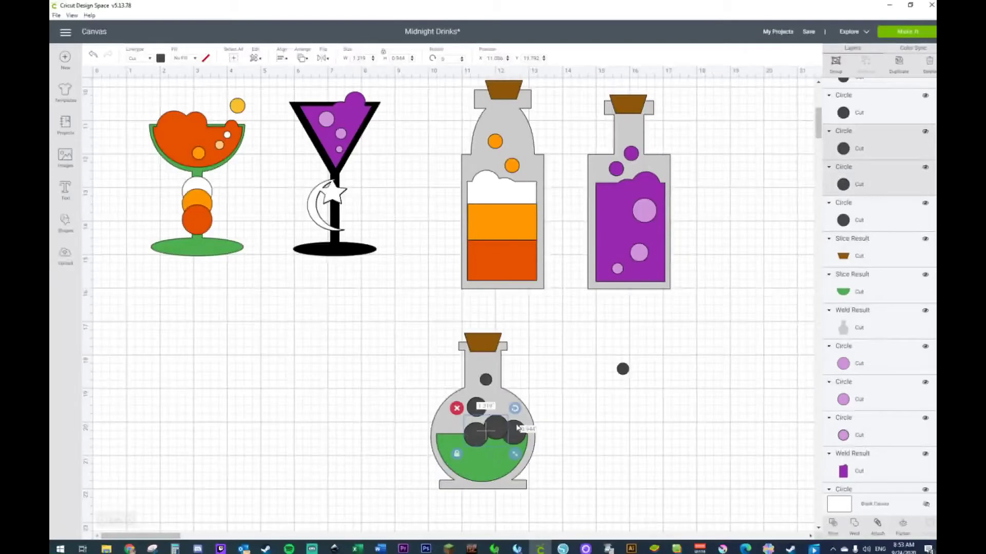
shift+click(482, 464)
right_click(483, 464)
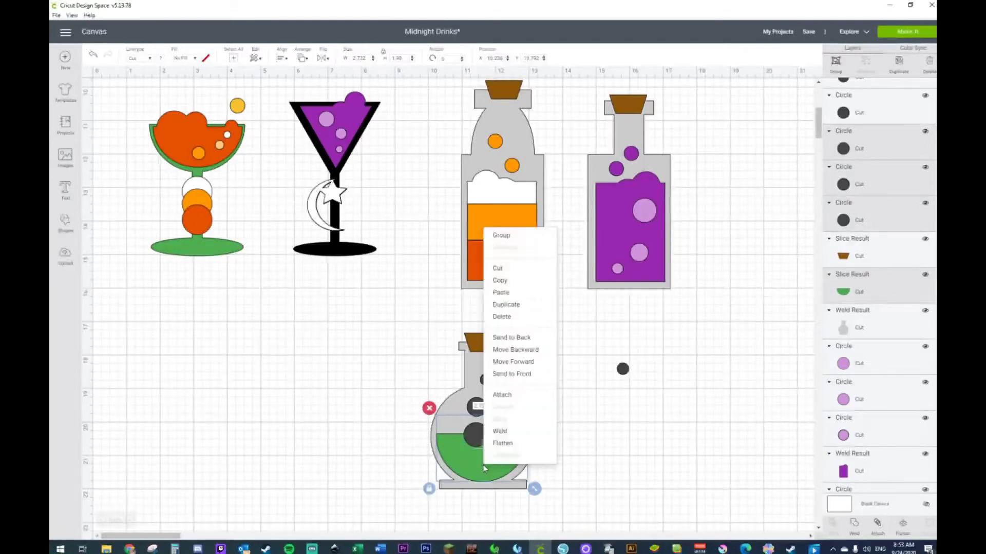
click(492, 431)
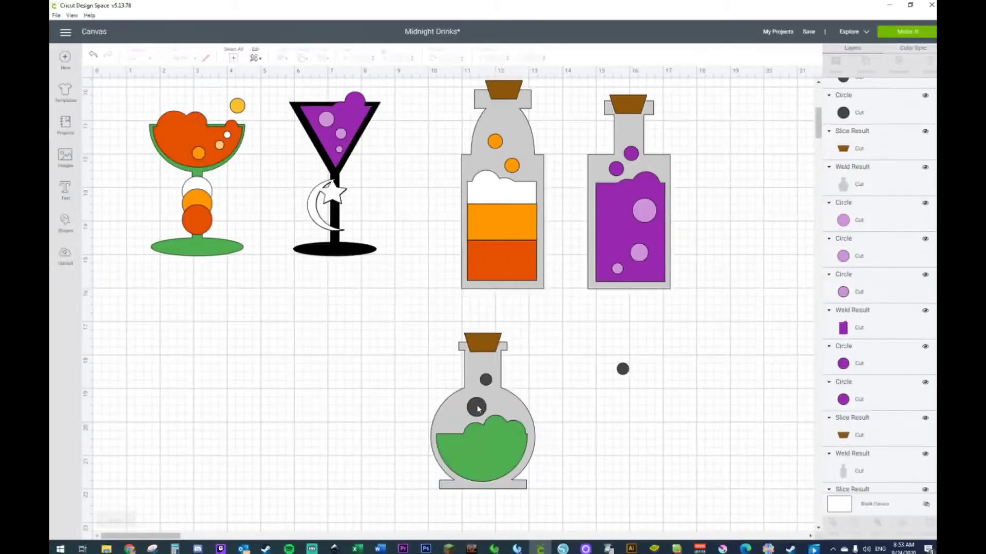
Recolor the two loose bubbles above the liquid in the same green.
click(478, 410)
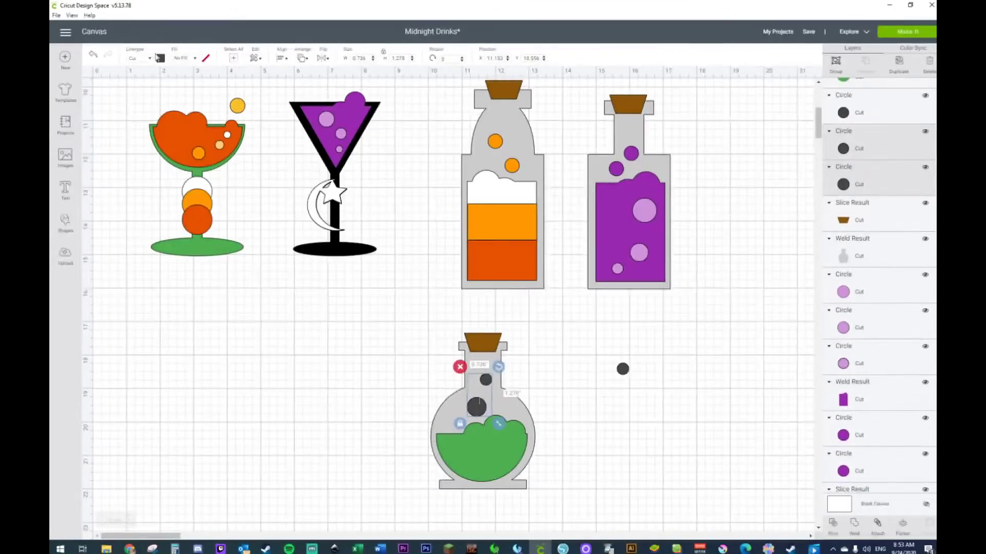
click(160, 58)
click(183, 93)
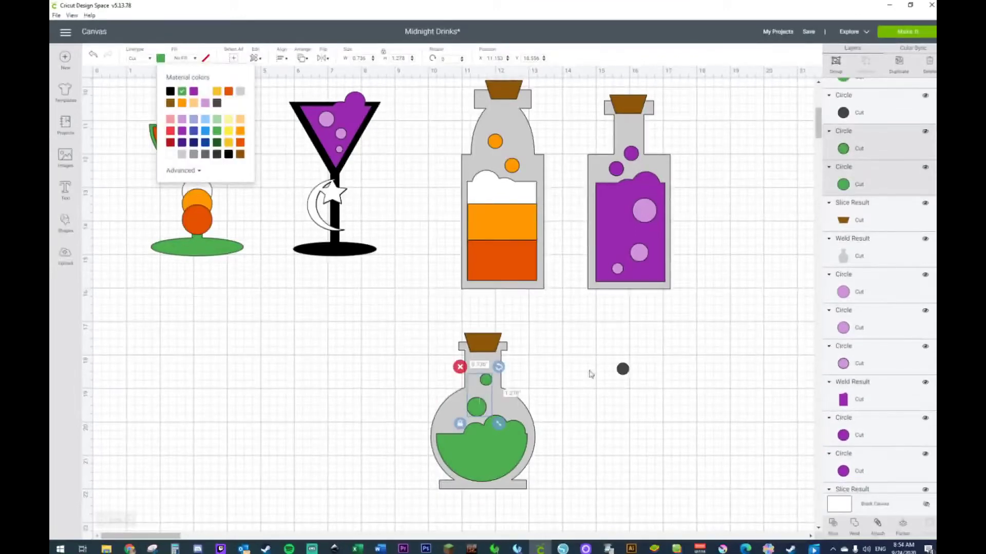
Bring the spare circle to the front, place it low in the green liquid and enlarge it to about 0.51 inches.
right_click(623, 370)
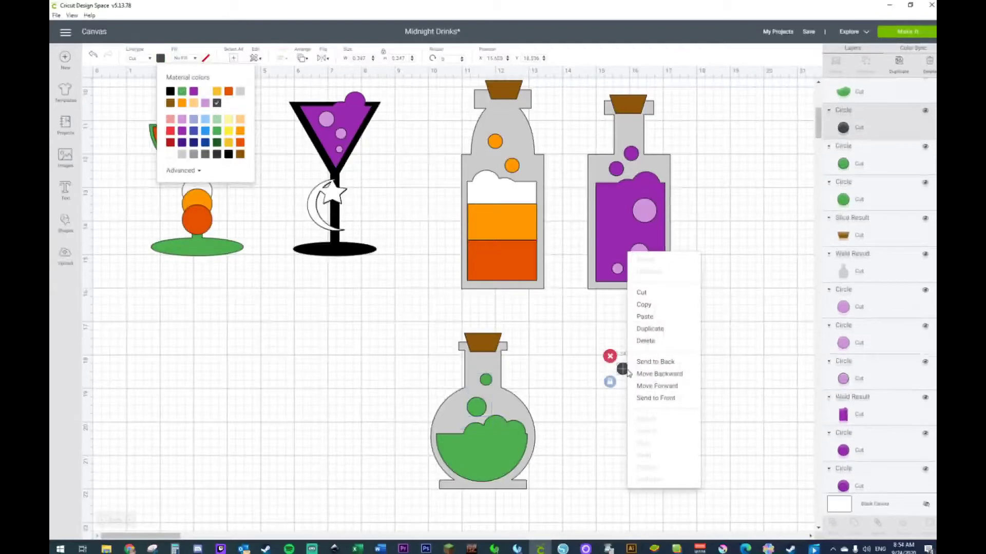
click(659, 398)
drag(622, 370, 543, 416)
drag(504, 445, 493, 483)
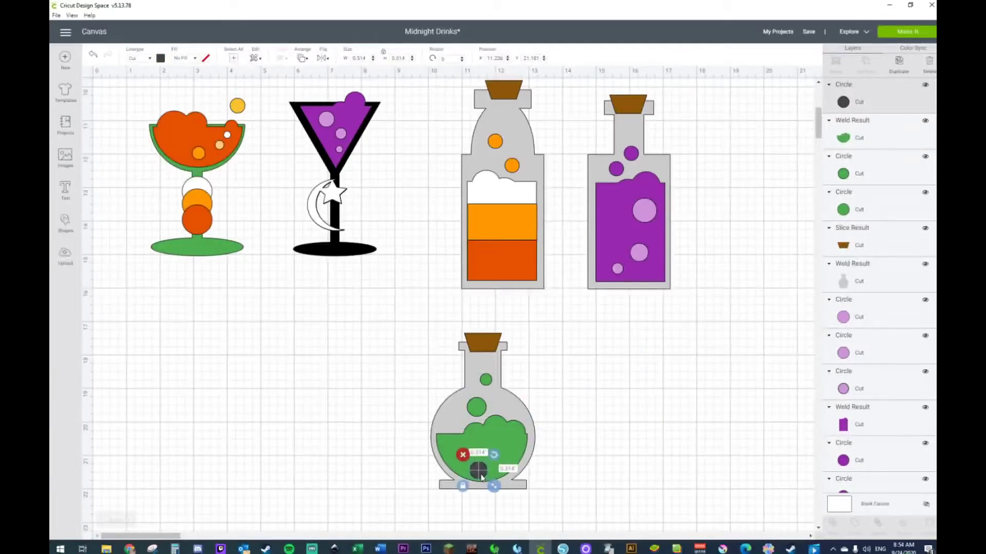
Duplicate the bubble in the liquid into two smaller ones placed above it, the first about 0.4 inches wide.
key(ctrl+d)
drag(494, 486, 513, 469)
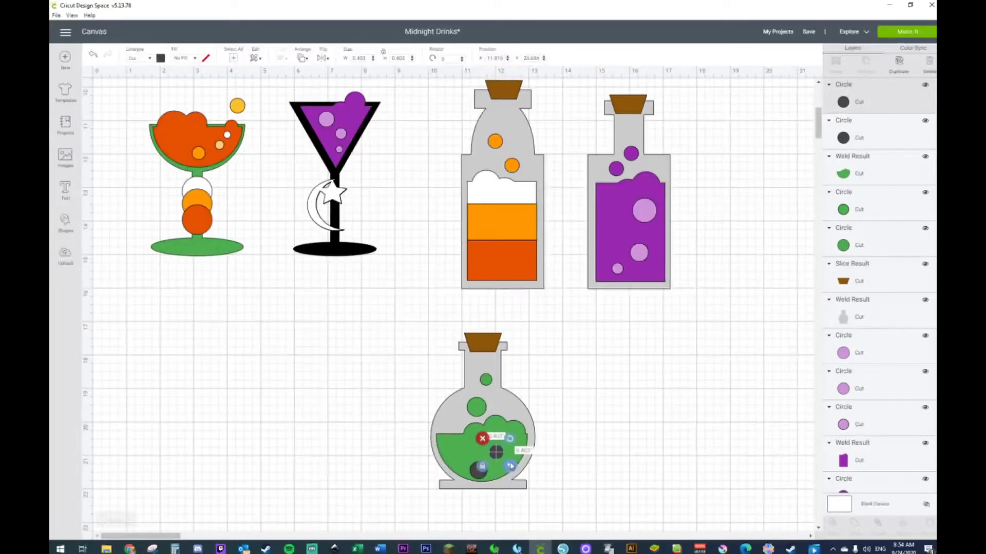
key(ctrl+d)
key(Delete)
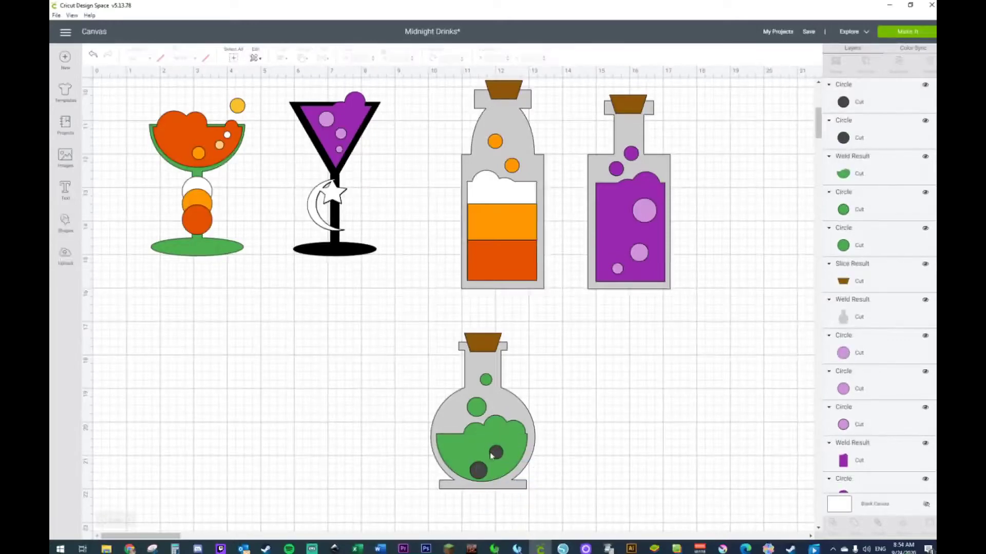
key(ctrl+z)
drag(515, 470, 496, 452)
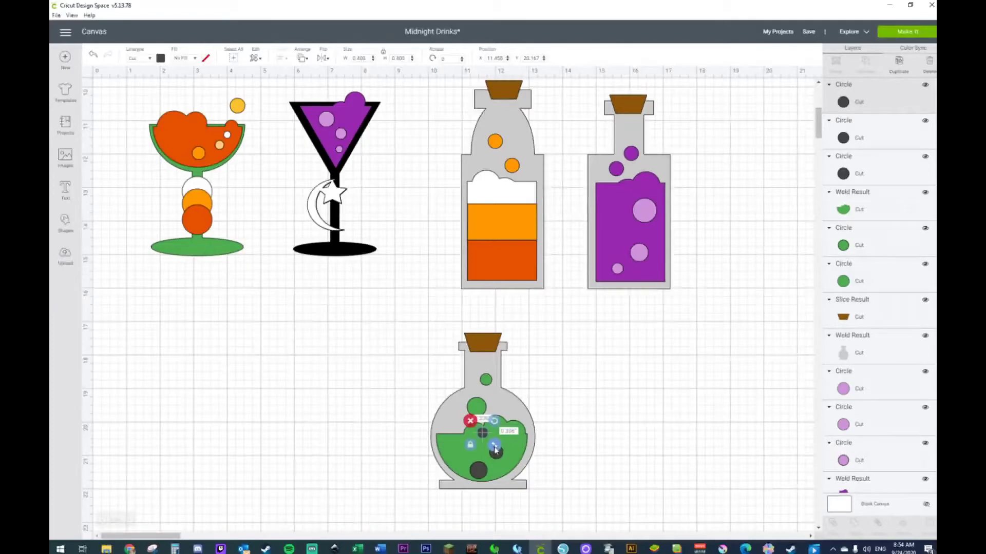
Color the three bubbles inside the liquid light green and shift the lowest one slightly upward.
shift+click(496, 459)
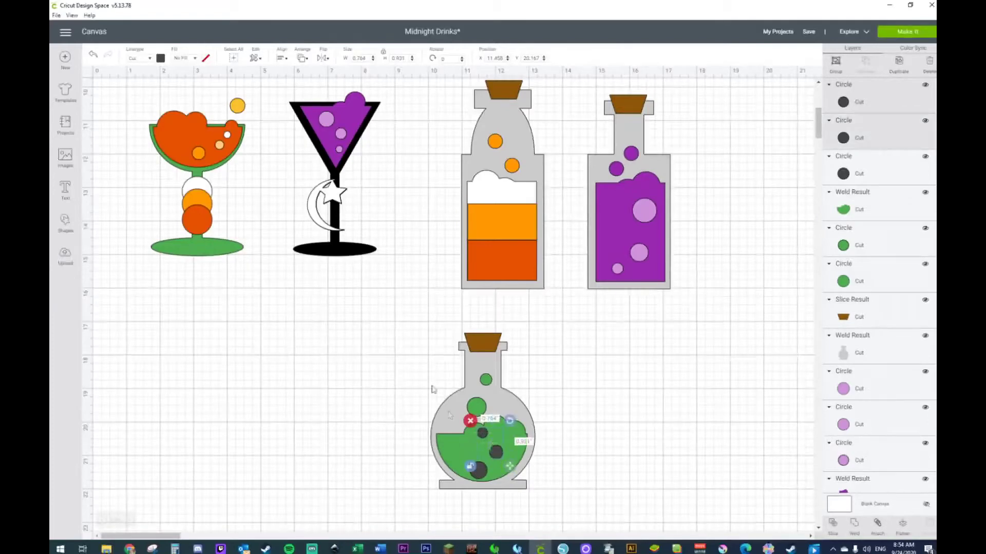
shift+click(479, 475)
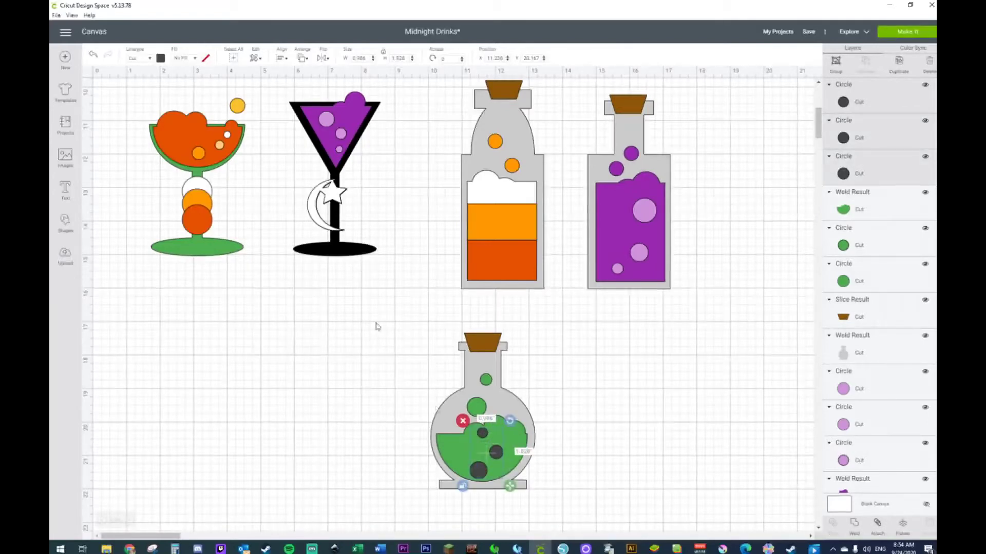
click(161, 58)
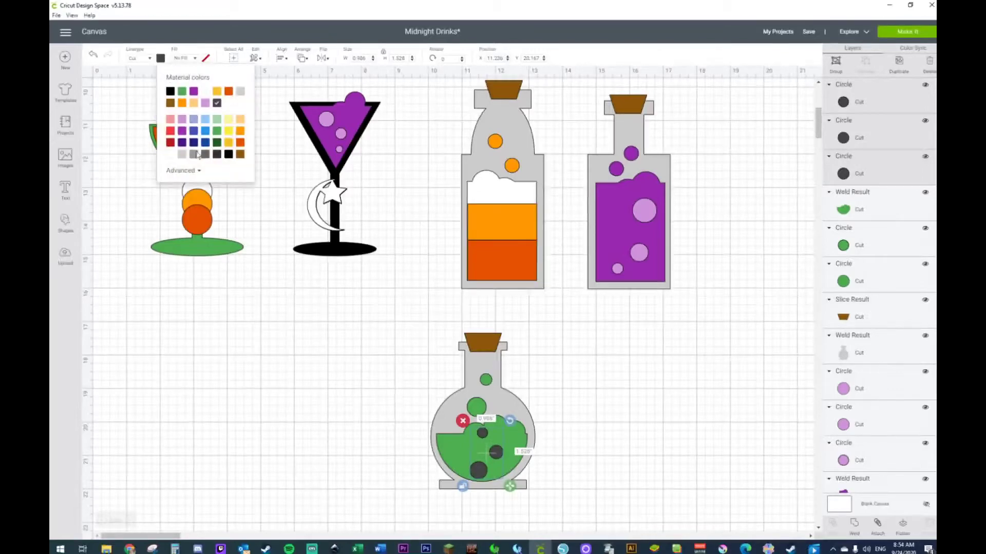
click(218, 123)
click(389, 380)
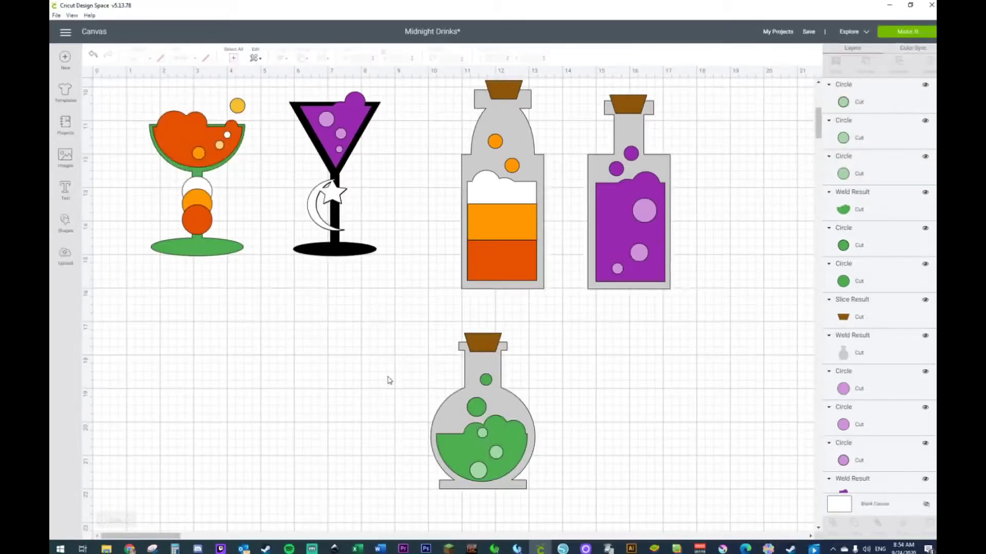
click(478, 475)
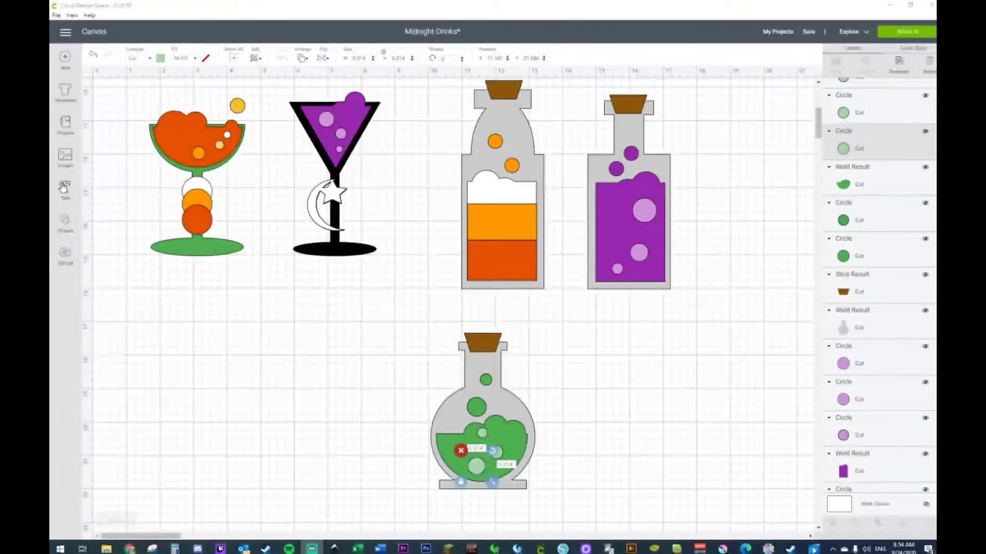
Add a square below the green-stemmed glass, unlock its proportions and make it 4 inches wide and 7 inches high.
click(65, 222)
click(103, 157)
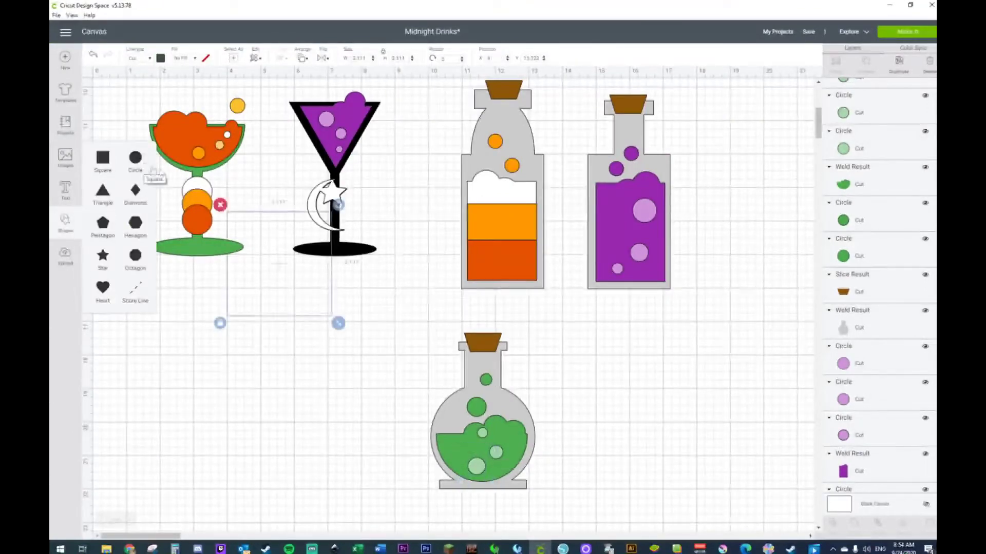
drag(283, 263, 178, 424)
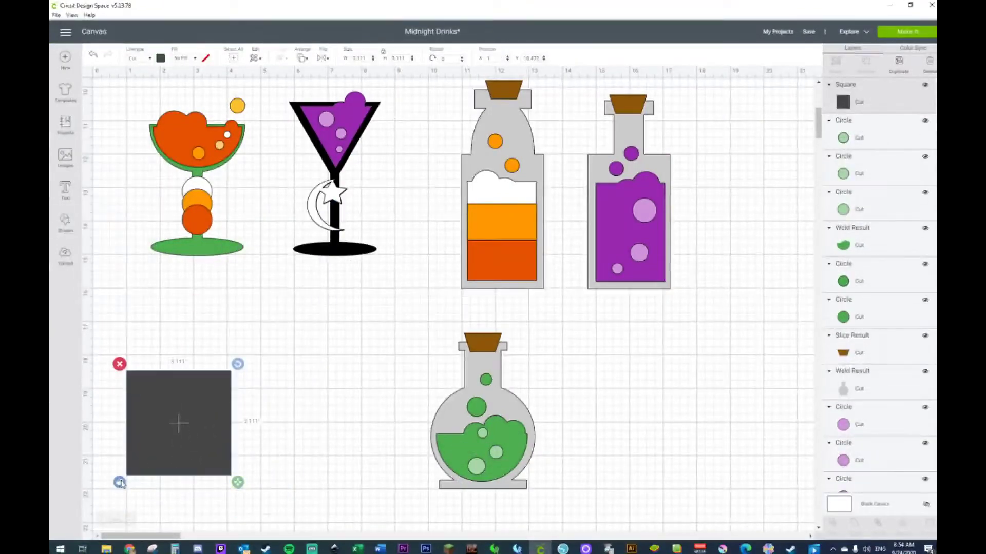
click(364, 58)
key(Return)
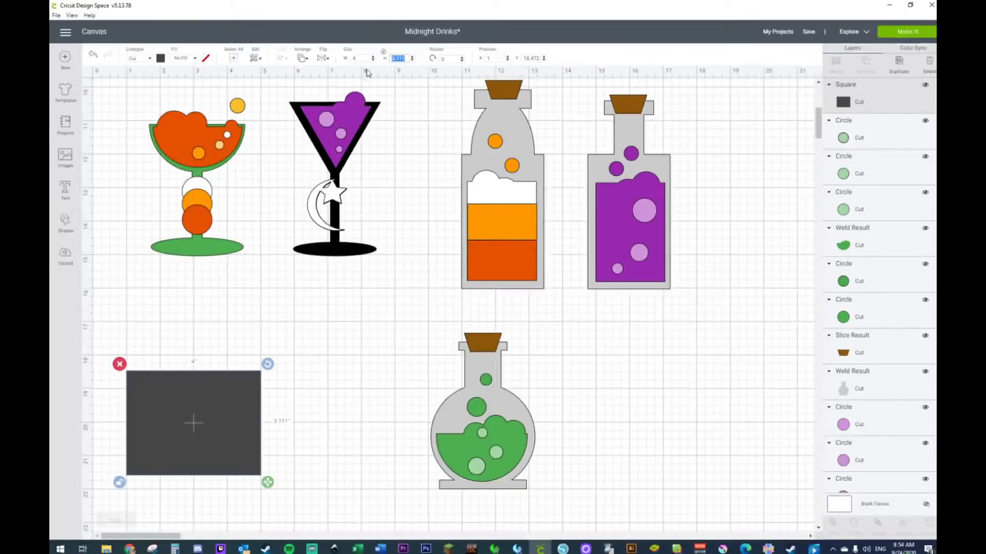
text(7)
key(Return)
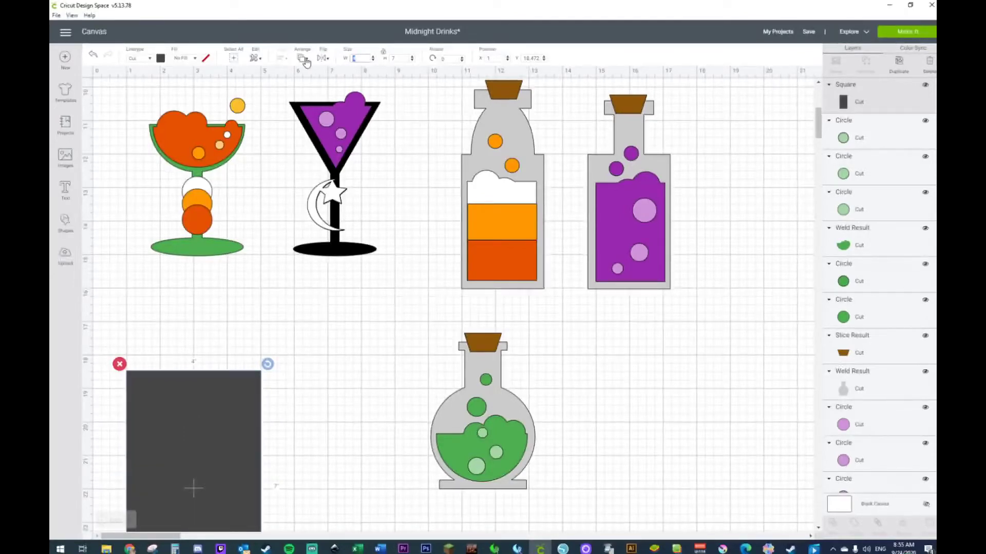
Change the rectangle to 7 inches wide and 4 inches high.
text(7)
key(Return)
click(386, 58)
text(4)
key(Return)
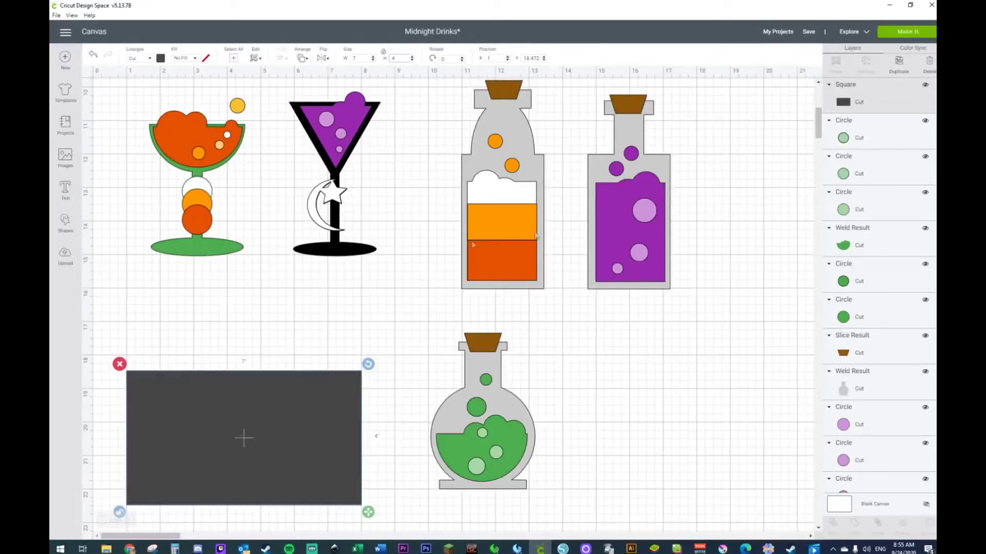
Position the 7 by 4 inch rectangle below the two glasses and place a duplicate roughly level with it on the flask's other side.
drag(240, 438, 254, 360)
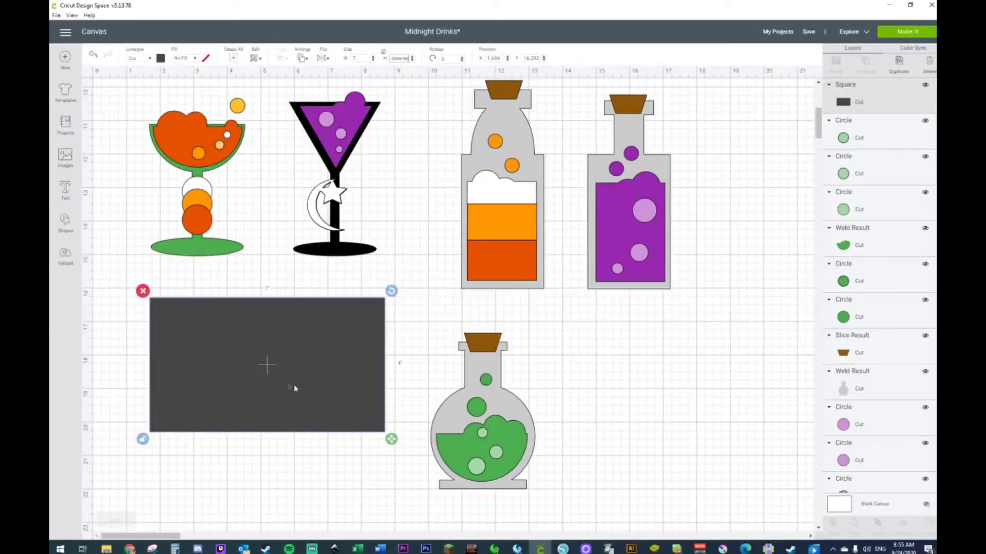
click(660, 417)
click(309, 396)
key(ctrl+d)
drag(337, 413, 711, 397)
drag(220, 393, 213, 404)
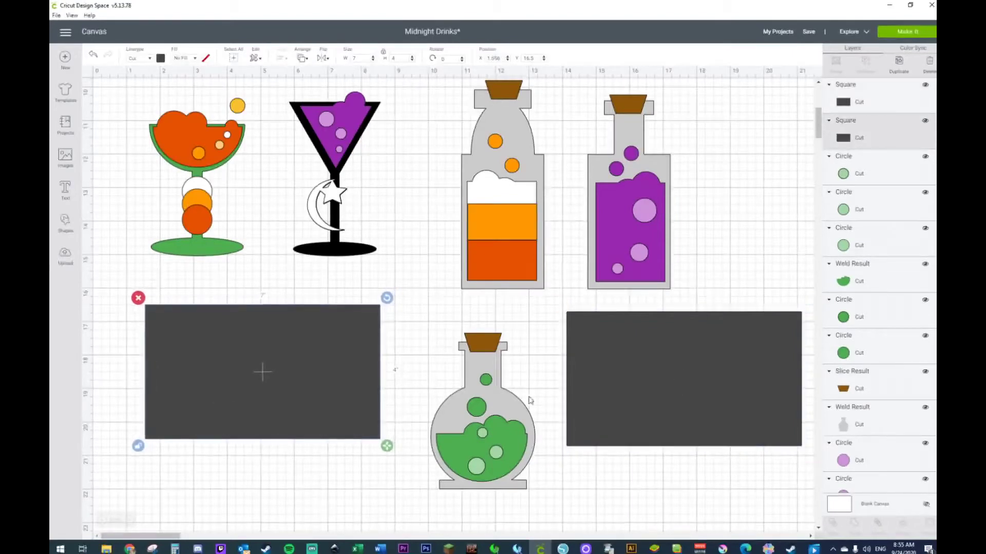
drag(603, 368, 599, 384)
drag(232, 373, 232, 383)
shift+click(602, 380)
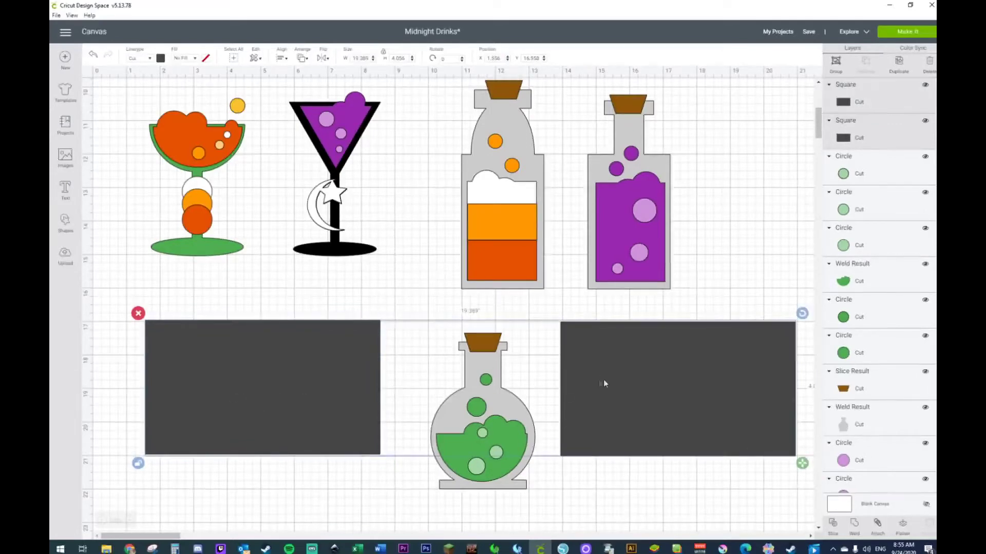
click(209, 487)
Duplicate the rectangle beneath the glasses and place the copy directly below it.
click(210, 441)
key(ctrl+d)
drag(233, 420, 228, 534)
drag(241, 501, 239, 530)
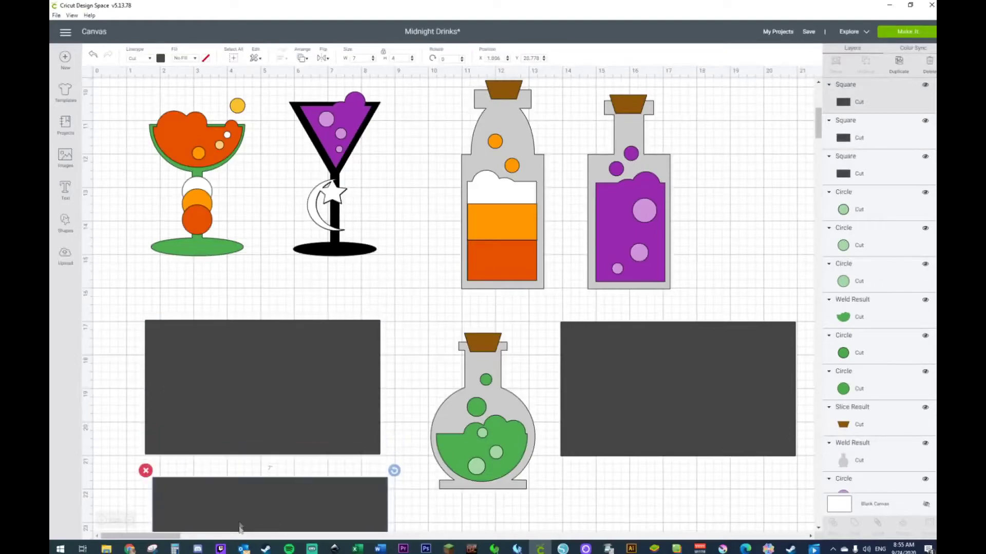